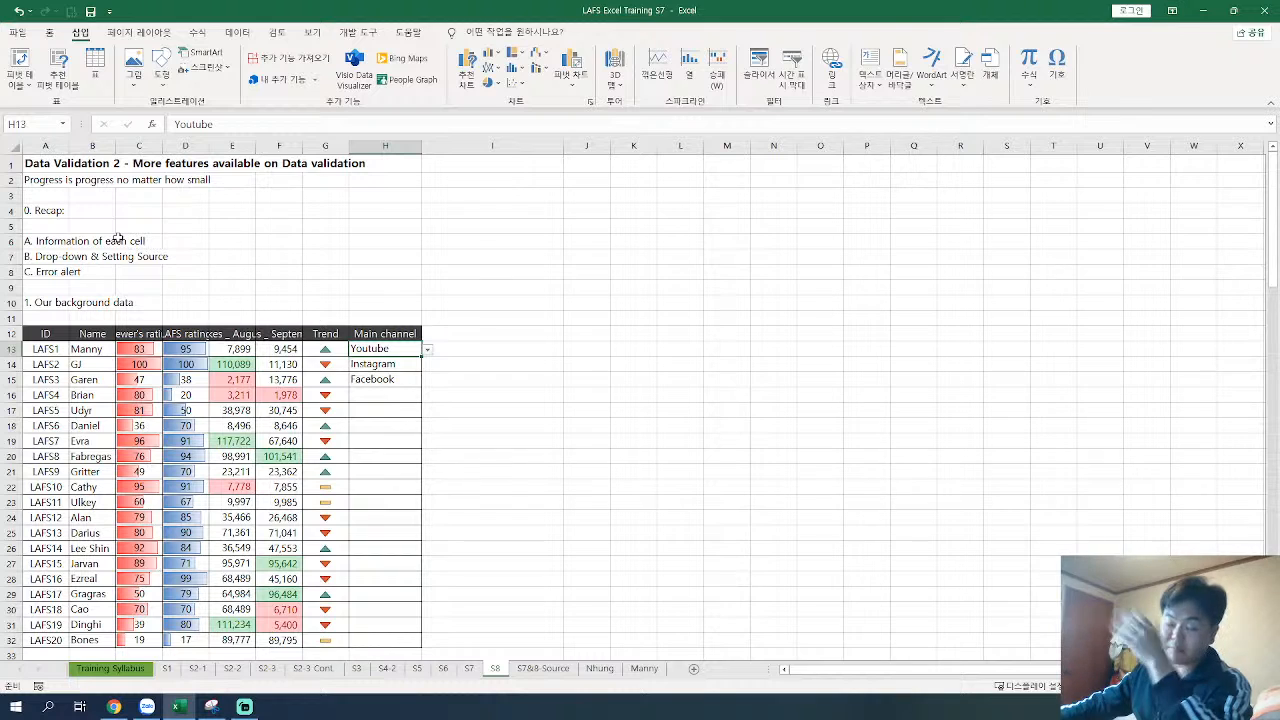
{"action": "left_click_drag", "start_coordinate": [118, 240], "coordinate": [75, 241]}
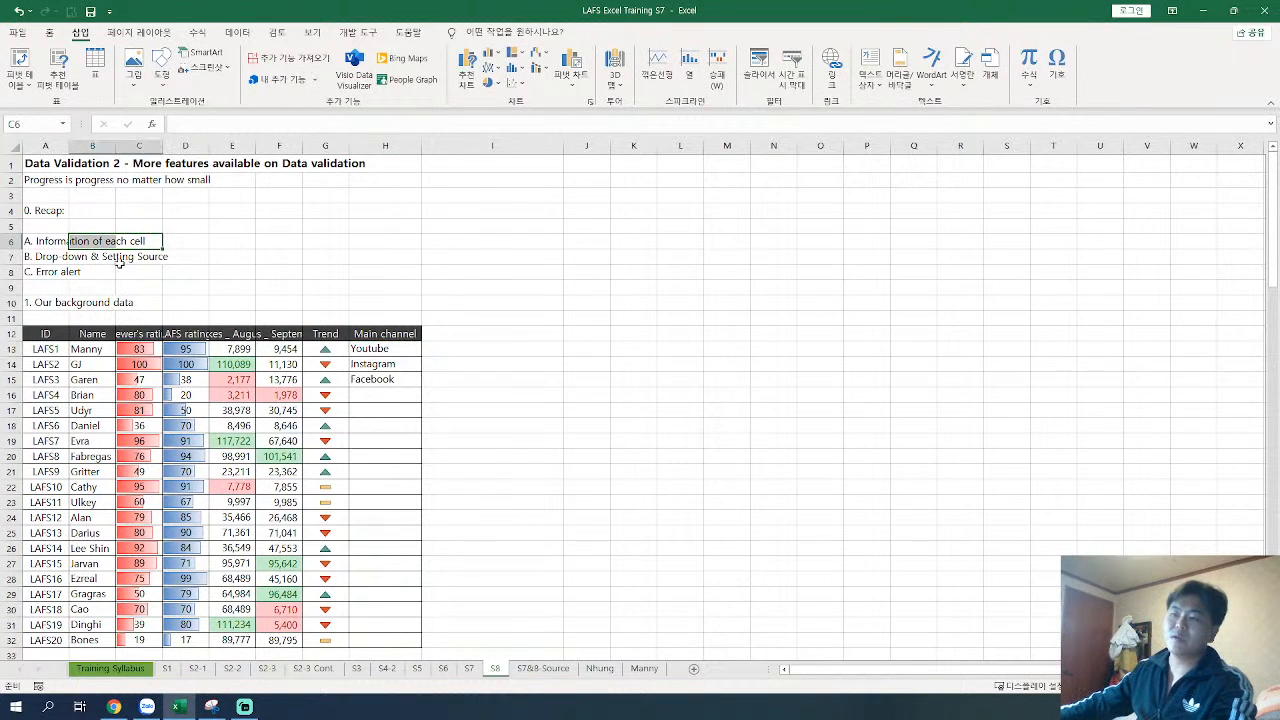
{"action": "left_click", "coordinate": [124, 271]}
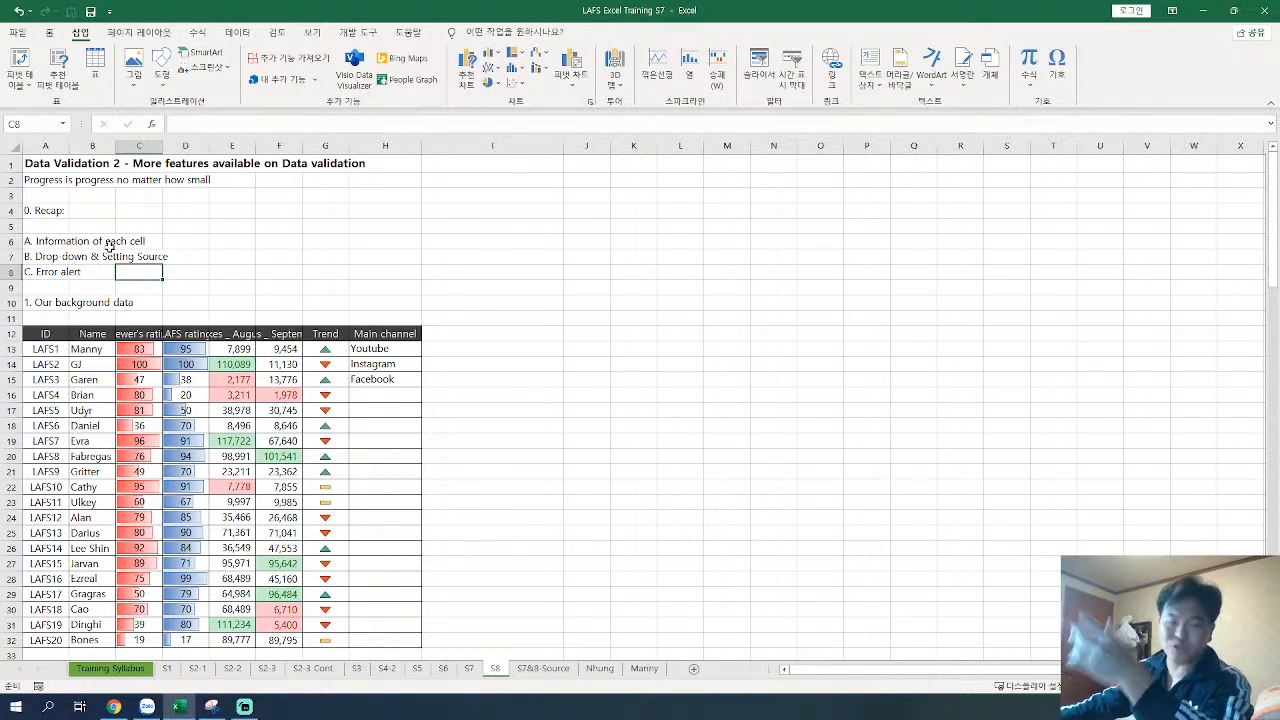
{"action": "left_click", "coordinate": [186, 240]}
{"action": "left_click", "coordinate": [36, 242]}
Step: Go through the header cells of the first table from ID to Main channel to examine their input messages
{"action": "scroll", "coordinate": [70, 268], "scroll_direction": "up", "scroll_amount": 4, "text": "ctrl"}
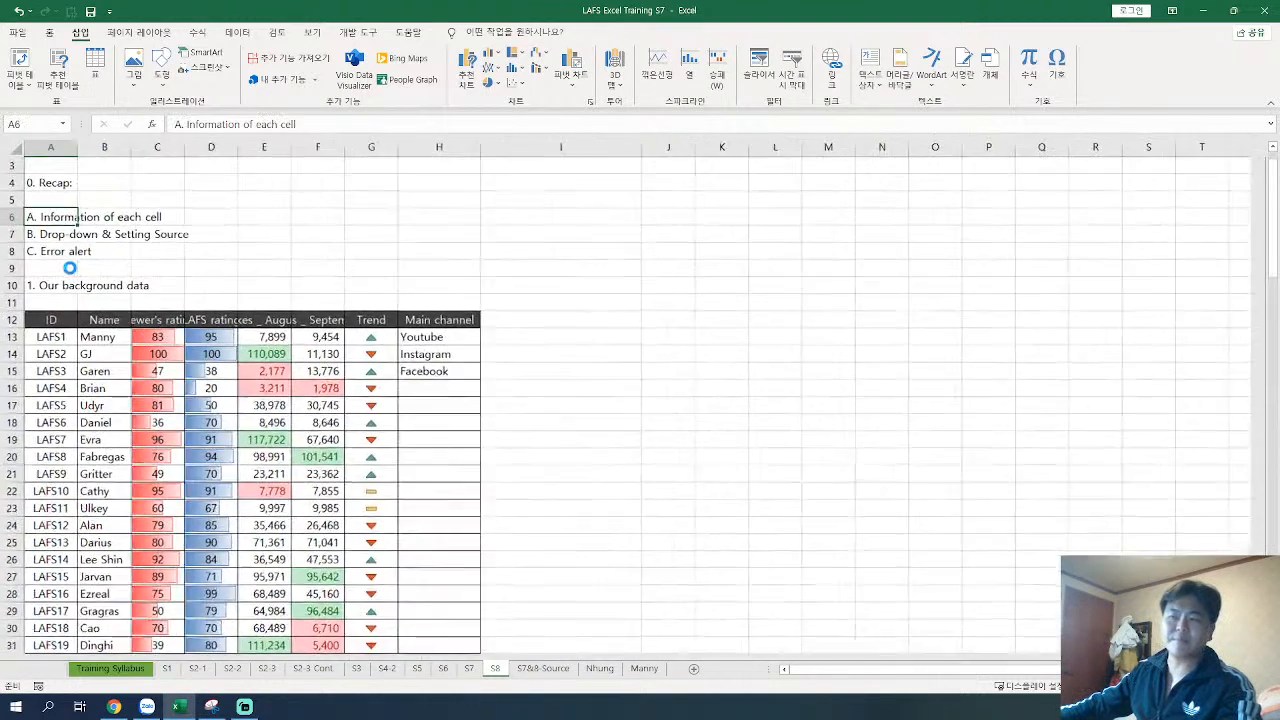
{"action": "scroll", "coordinate": [70, 268], "scroll_direction": "up", "scroll_amount": 1, "text": "ctrl"}
{"action": "scroll", "coordinate": [157, 263], "scroll_direction": "up", "scroll_amount": 2}
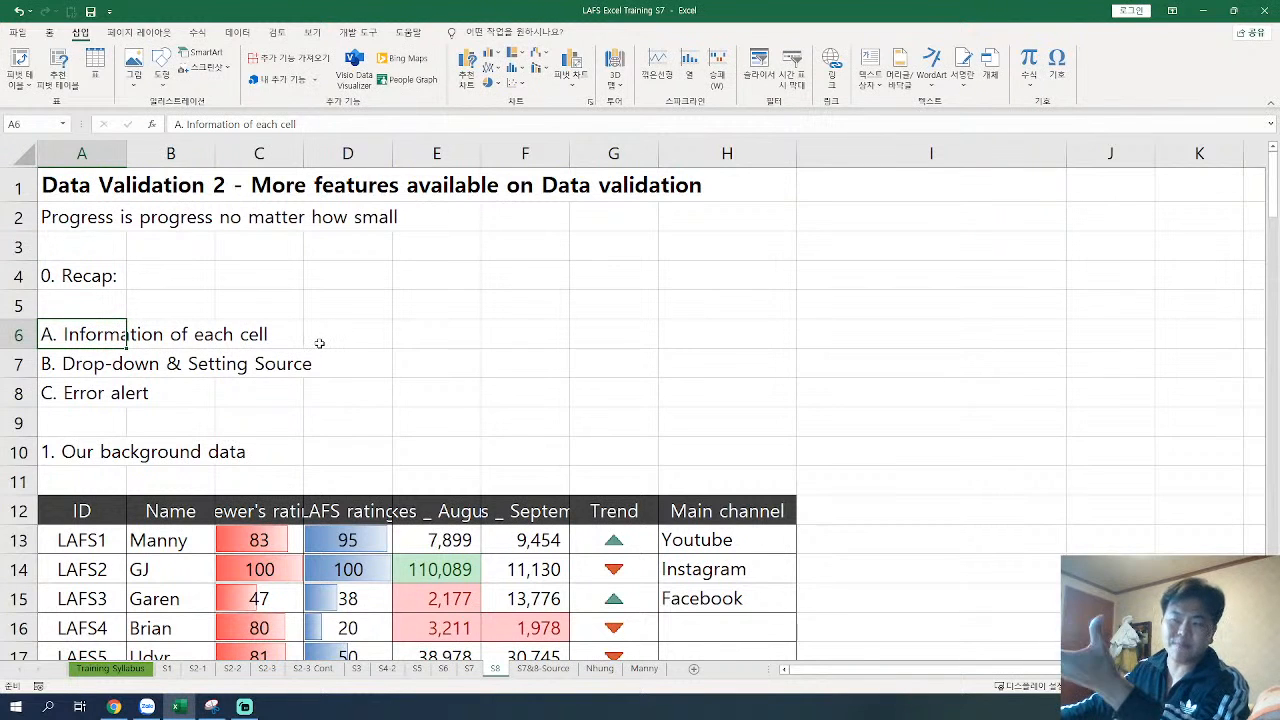
{"action": "left_click", "coordinate": [93, 507]}
{"action": "left_click", "coordinate": [141, 518]}
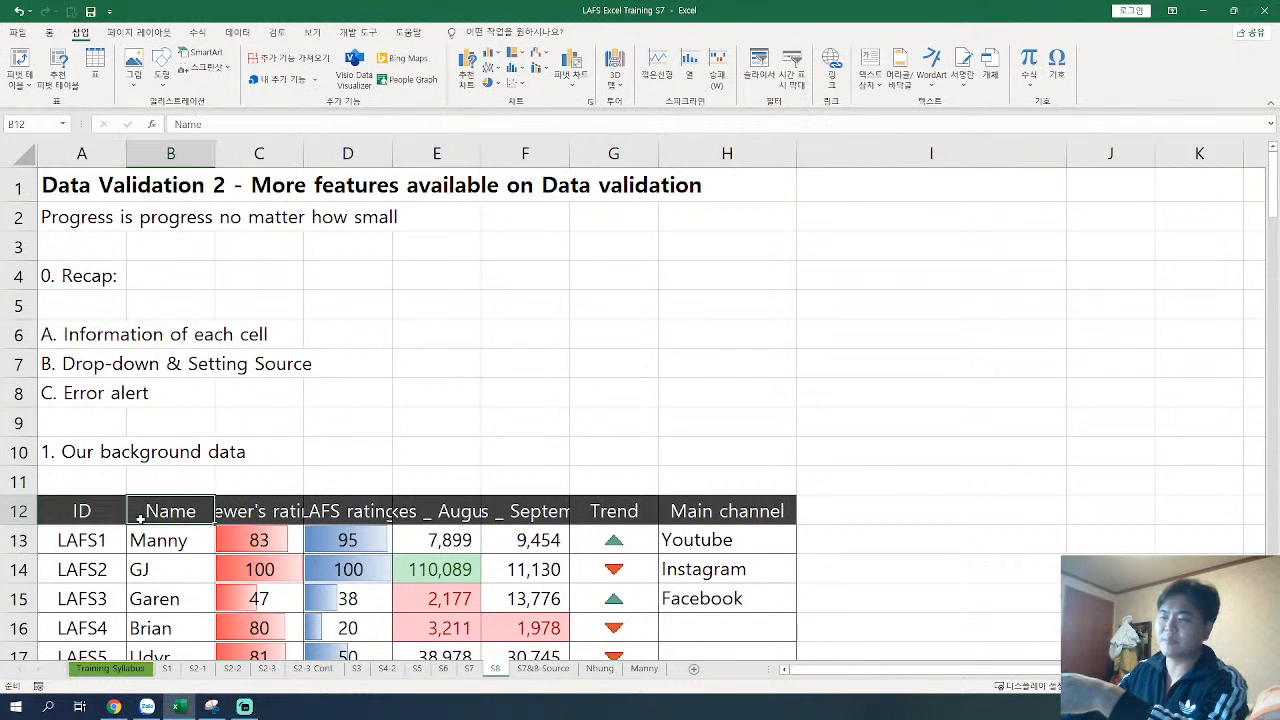
{"action": "left_click", "coordinate": [258, 521]}
{"action": "left_click", "coordinate": [360, 515]}
{"action": "left_click", "coordinate": [475, 516]}
{"action": "left_click", "coordinate": [232, 510]}
{"action": "left_click", "coordinate": [347, 514]}
{"action": "left_click", "coordinate": [433, 511]}
{"action": "left_click", "coordinate": [525, 514]}
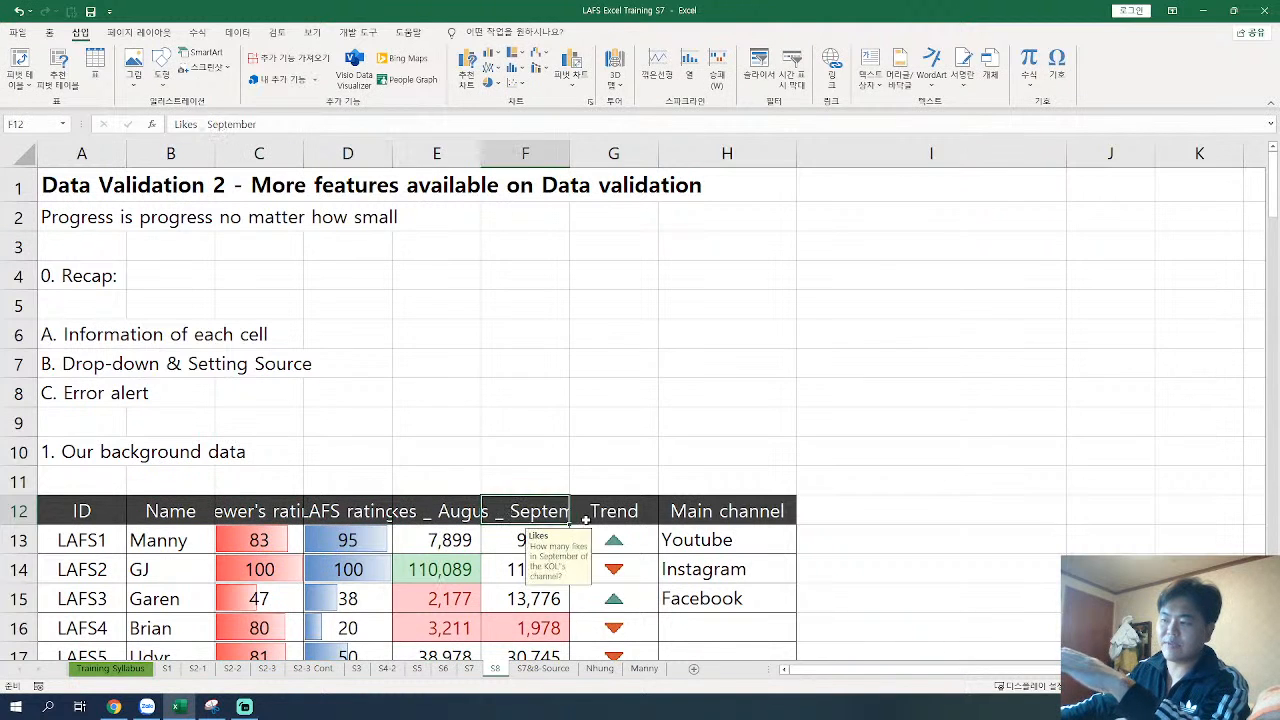
{"action": "left_click", "coordinate": [640, 515]}
{"action": "left_click", "coordinate": [679, 517]}
Step: Examine the channel options offered by the drop-down list in Main channel cell H13, keeping its entry
{"action": "left_click", "coordinate": [116, 362]}
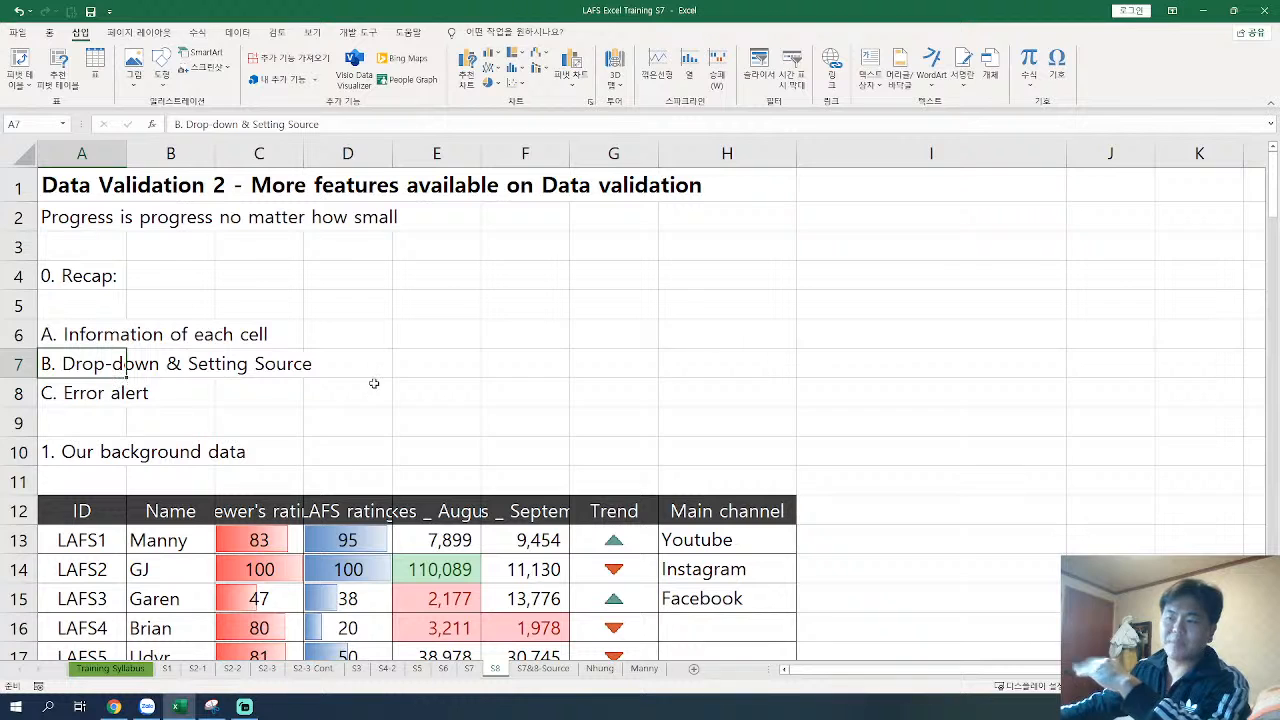
{"action": "left_click", "coordinate": [728, 546]}
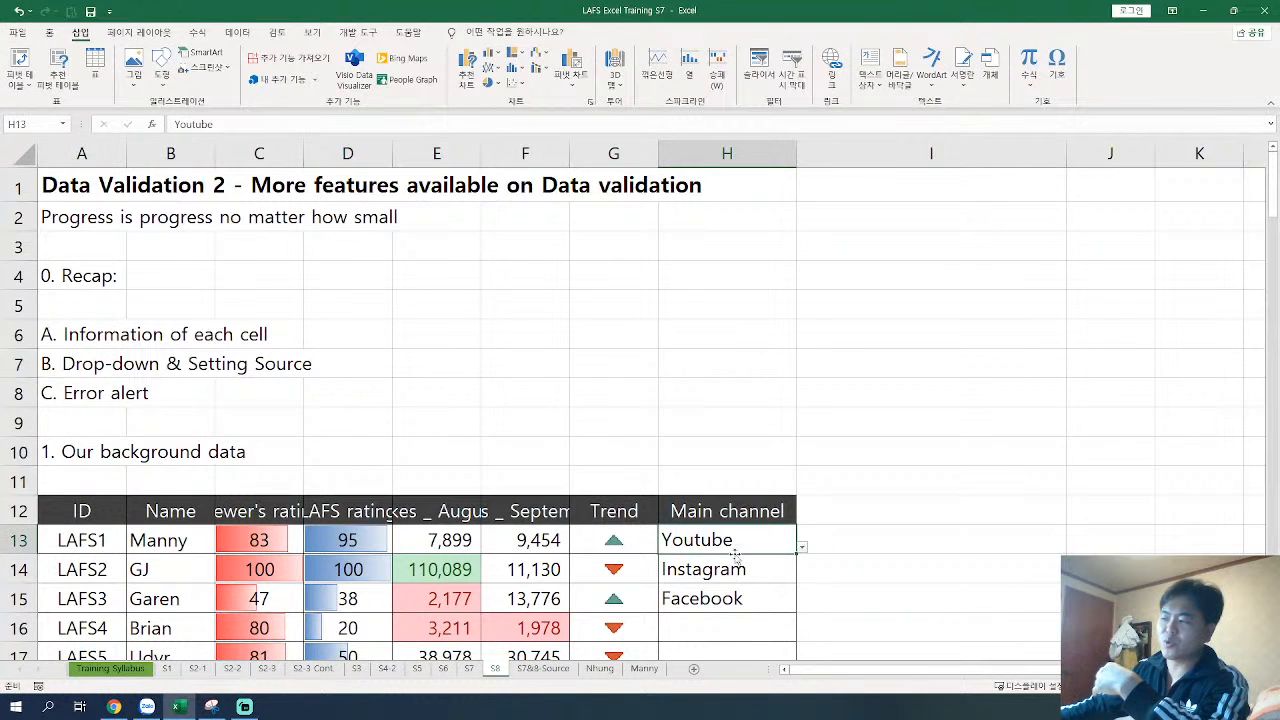
{"action": "left_click", "coordinate": [800, 549]}
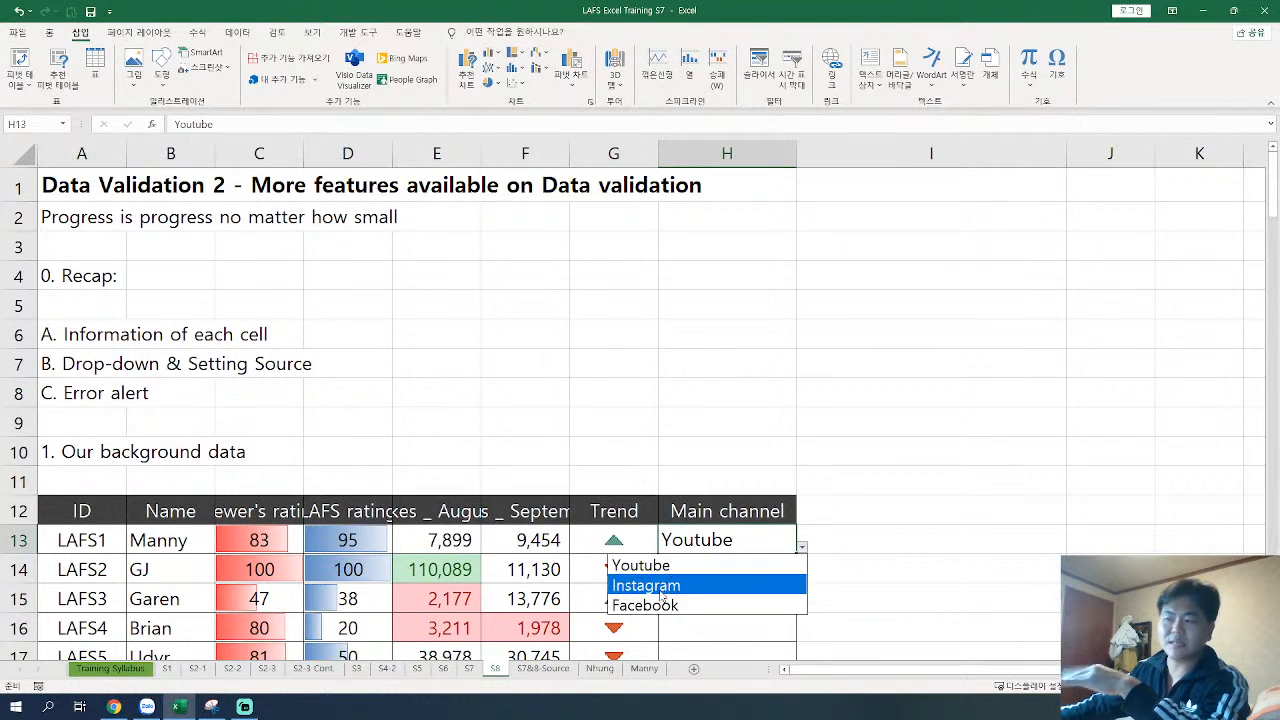
{"action": "left_click", "coordinate": [706, 538]}
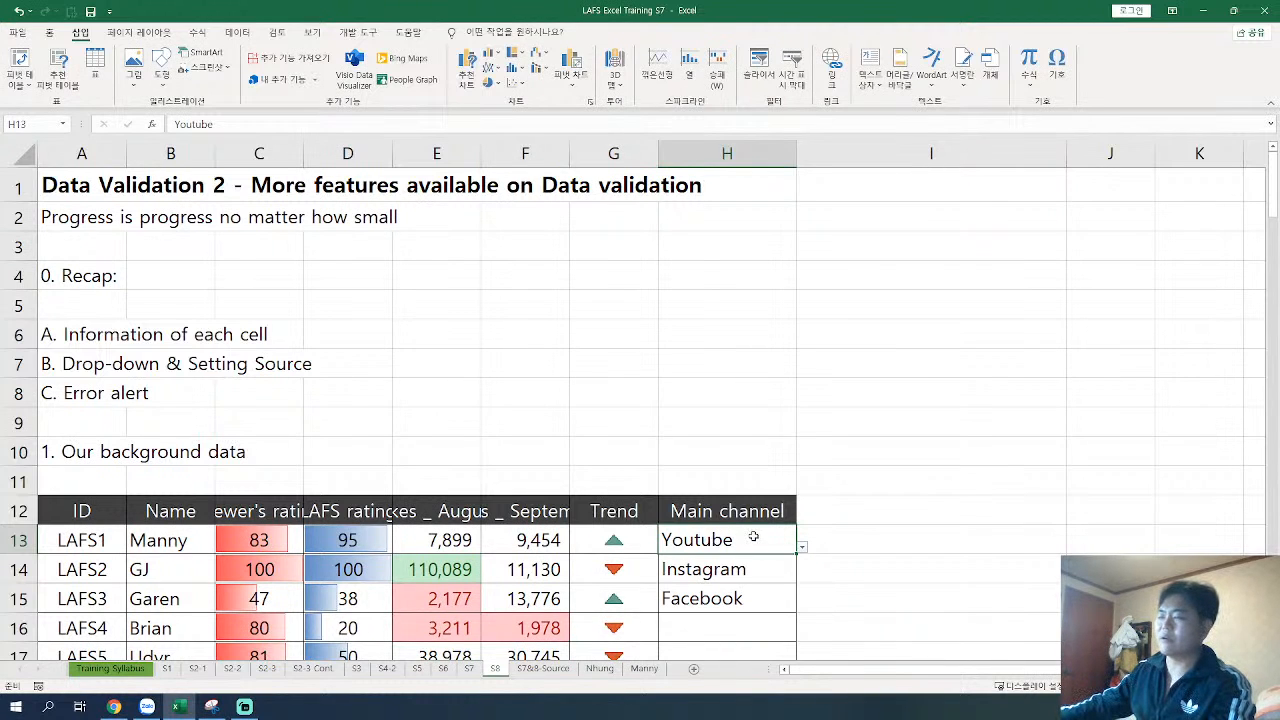
Step: Test the error alert by trying to enter dddd in Main channel cell H16, and cancel the entry
{"action": "scroll", "coordinate": [753, 537], "scroll_direction": "down", "scroll_amount": 2}
{"action": "left_click", "coordinate": [718, 447]}
{"action": "type", "text": "dddd"}
{"action": "key", "text": "Return"}
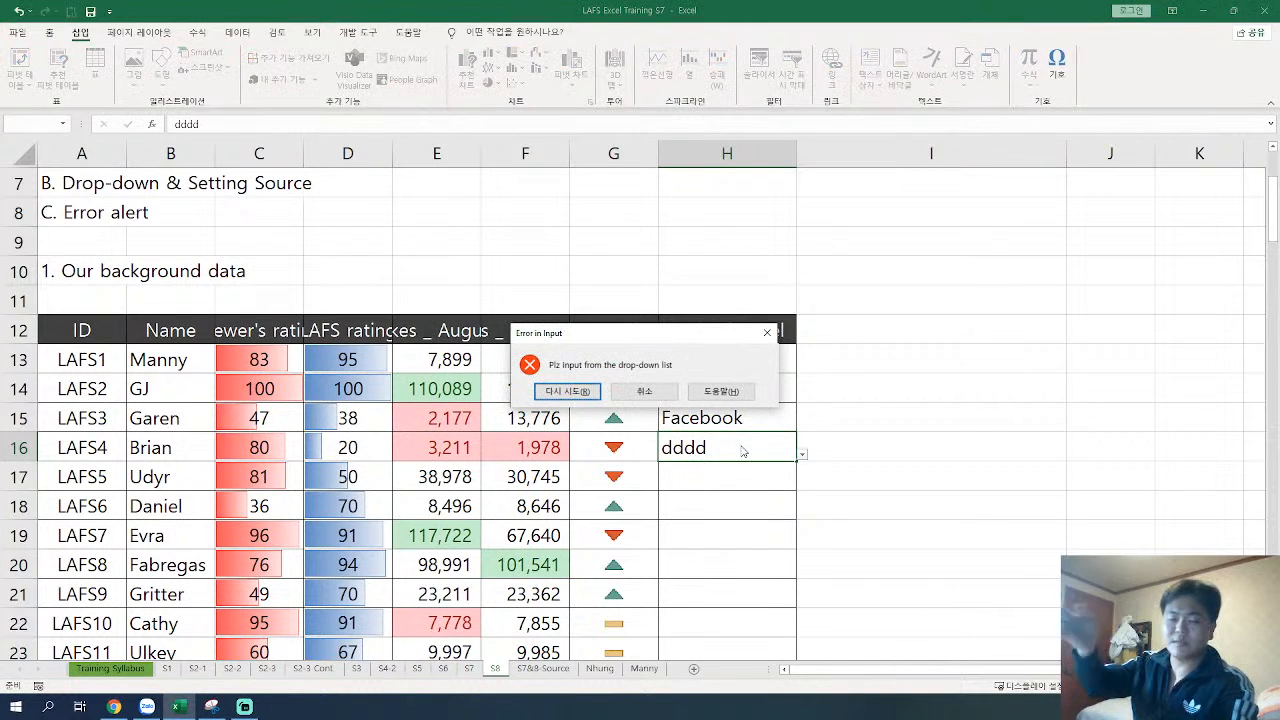
{"action": "left_click", "coordinate": [655, 394]}
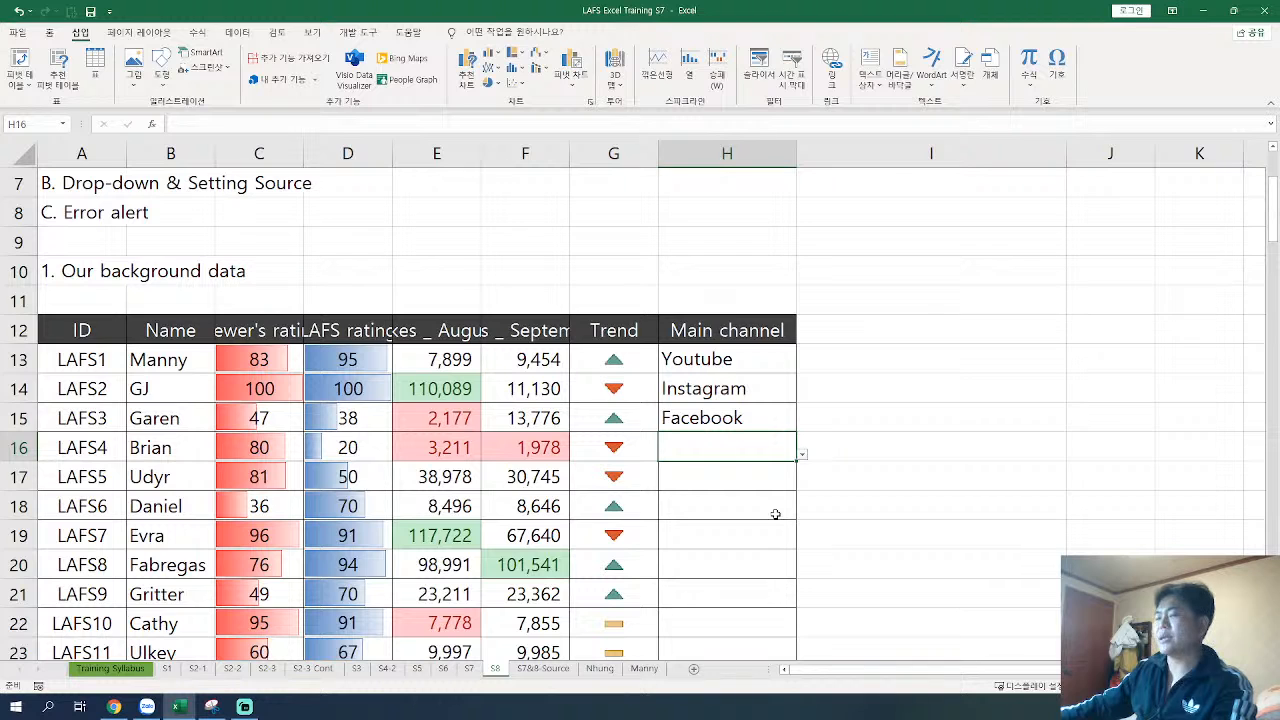
Step: Inspect the data validation criteria and list source of Main channel cell H16, and close the settings unchanged
{"action": "scroll", "coordinate": [775, 514], "scroll_direction": "down", "scroll_amount": 1}
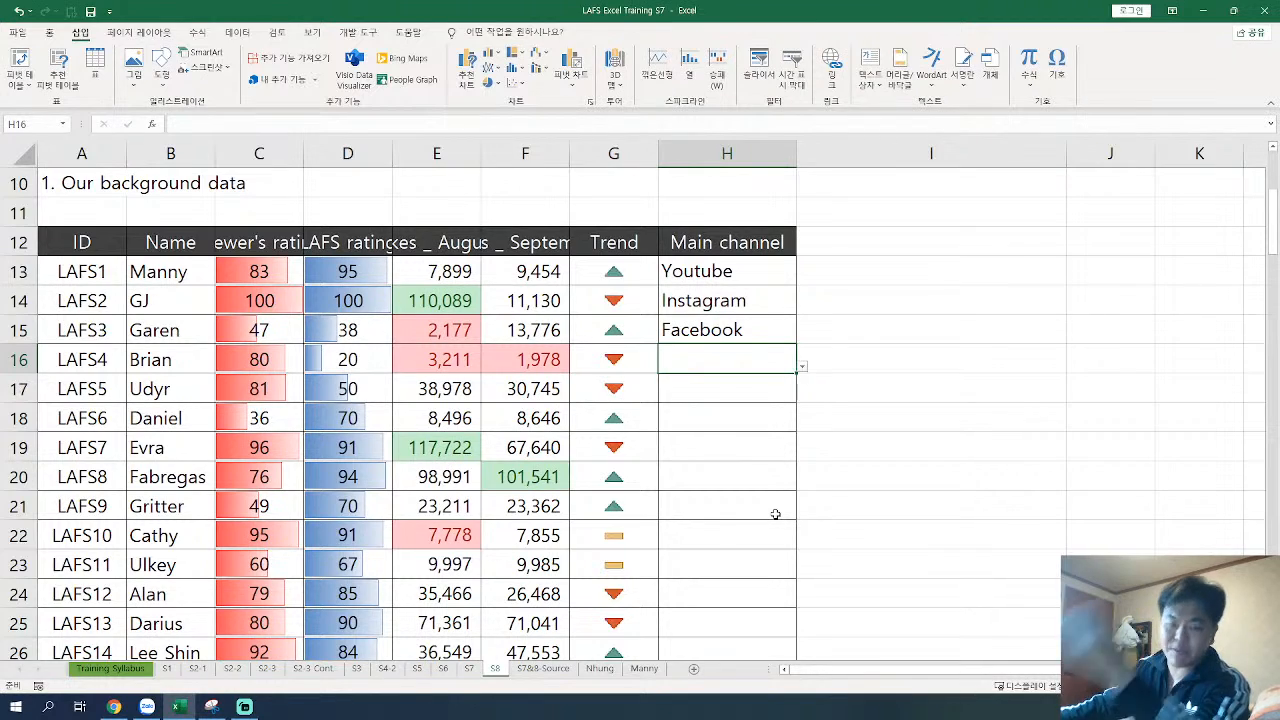
{"action": "scroll", "coordinate": [707, 469], "scroll_direction": "down", "scroll_amount": 6}
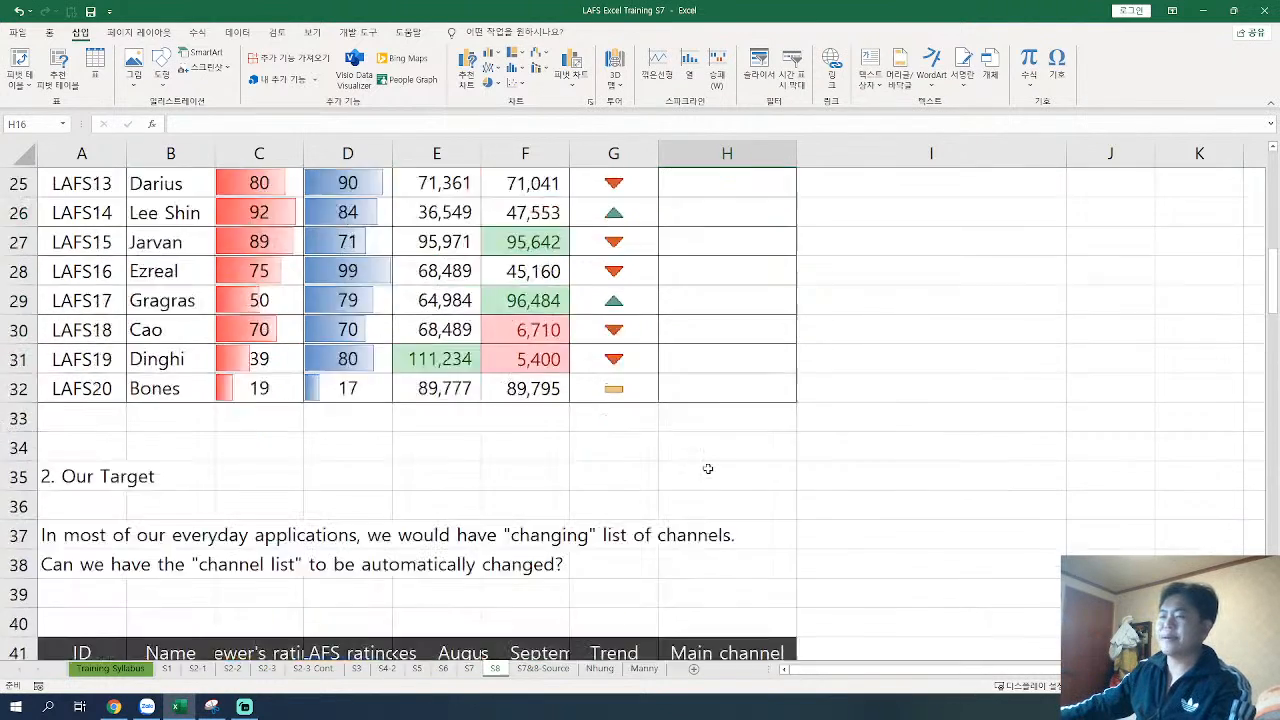
{"action": "scroll", "coordinate": [707, 469], "scroll_direction": "up", "scroll_amount": 9}
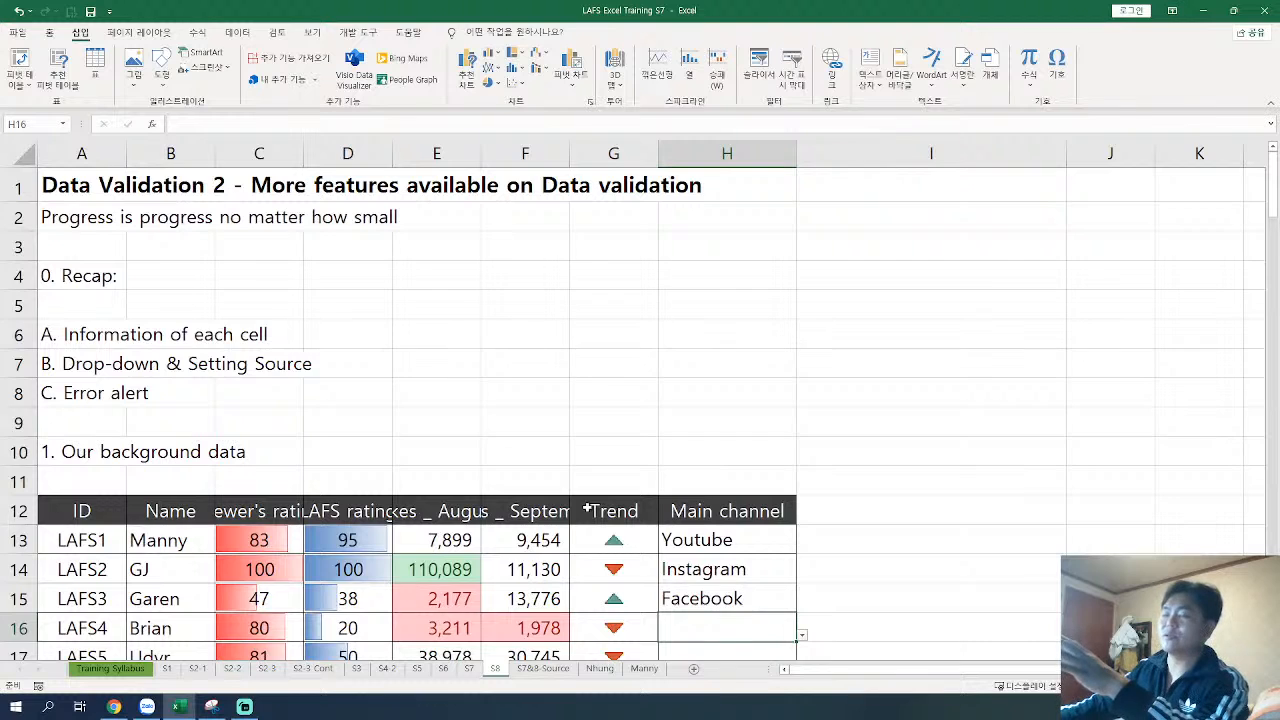
{"action": "scroll", "coordinate": [590, 505], "scroll_direction": "down", "scroll_amount": 1}
{"action": "left_click", "coordinate": [49, 32]}
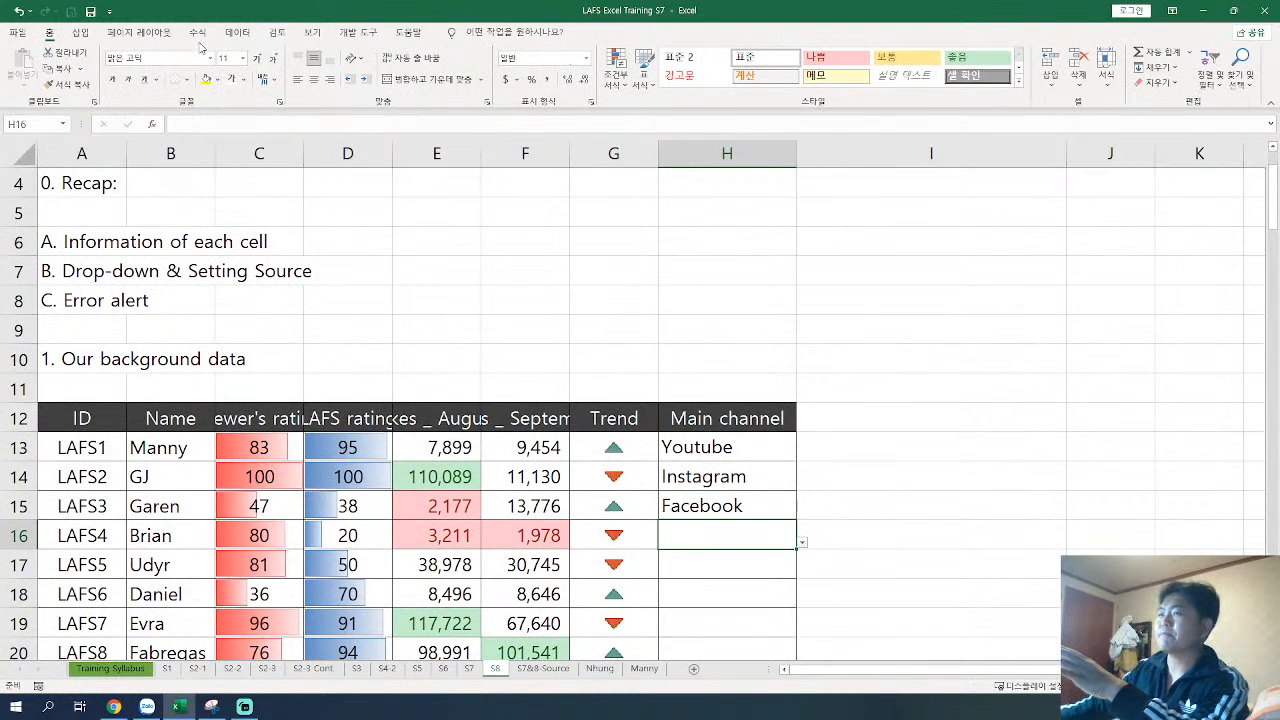
{"action": "left_click", "coordinate": [239, 35]}
{"action": "left_click", "coordinate": [668, 72]}
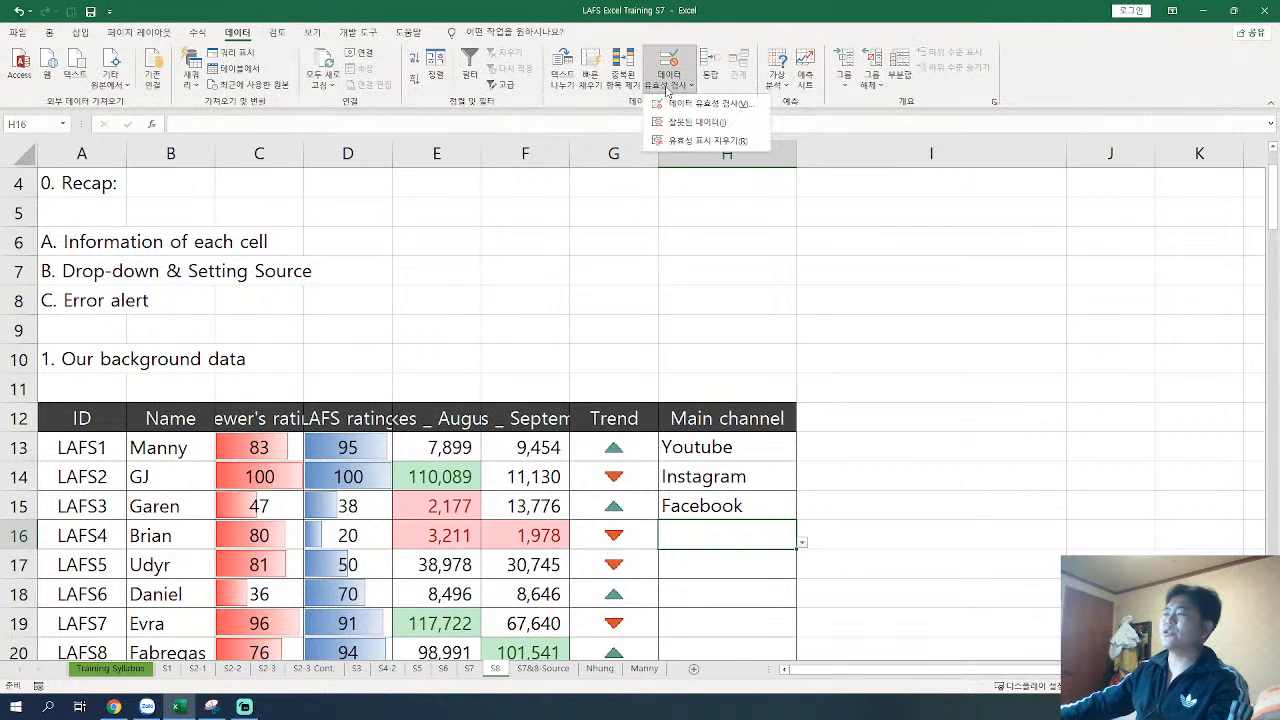
{"action": "left_click", "coordinate": [694, 104]}
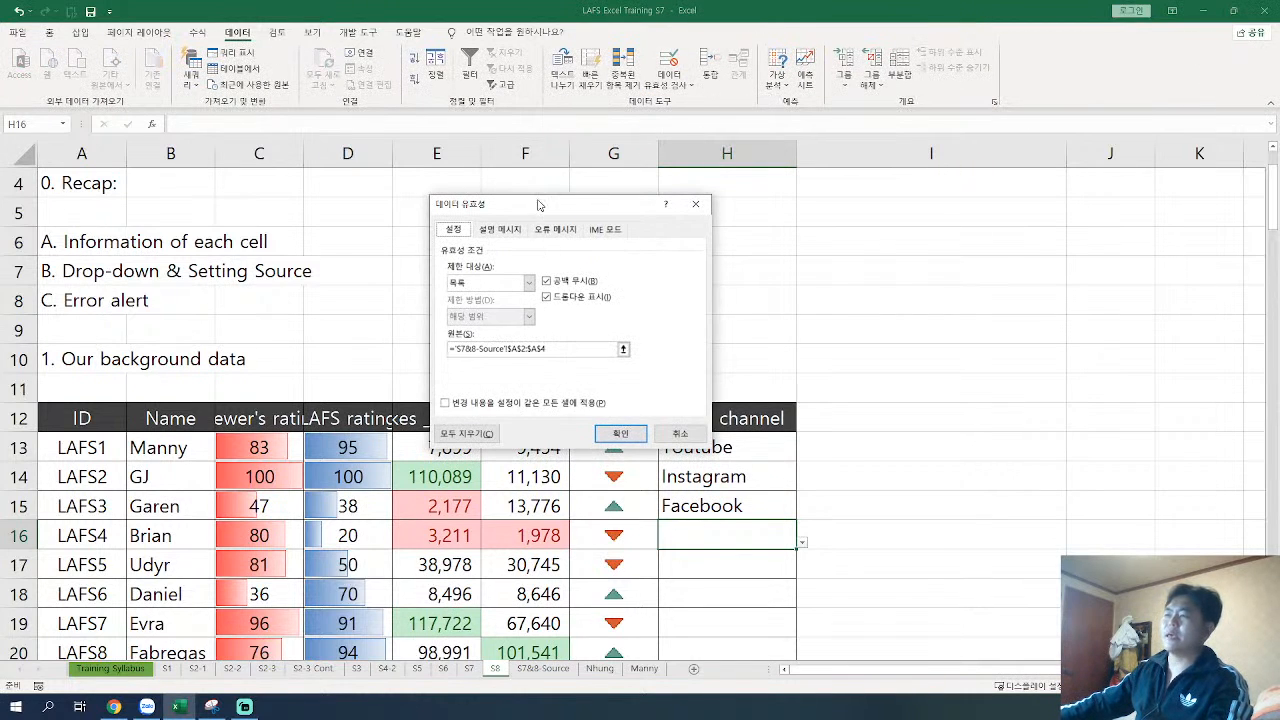
{"action": "left_click_drag", "start_coordinate": [538, 206], "coordinate": [540, 219]}
{"action": "left_click", "coordinate": [697, 216]}
Step: Review the allowed data types in the data validation settings of empty cell I6, and cancel without changes
{"action": "left_click", "coordinate": [845, 247]}
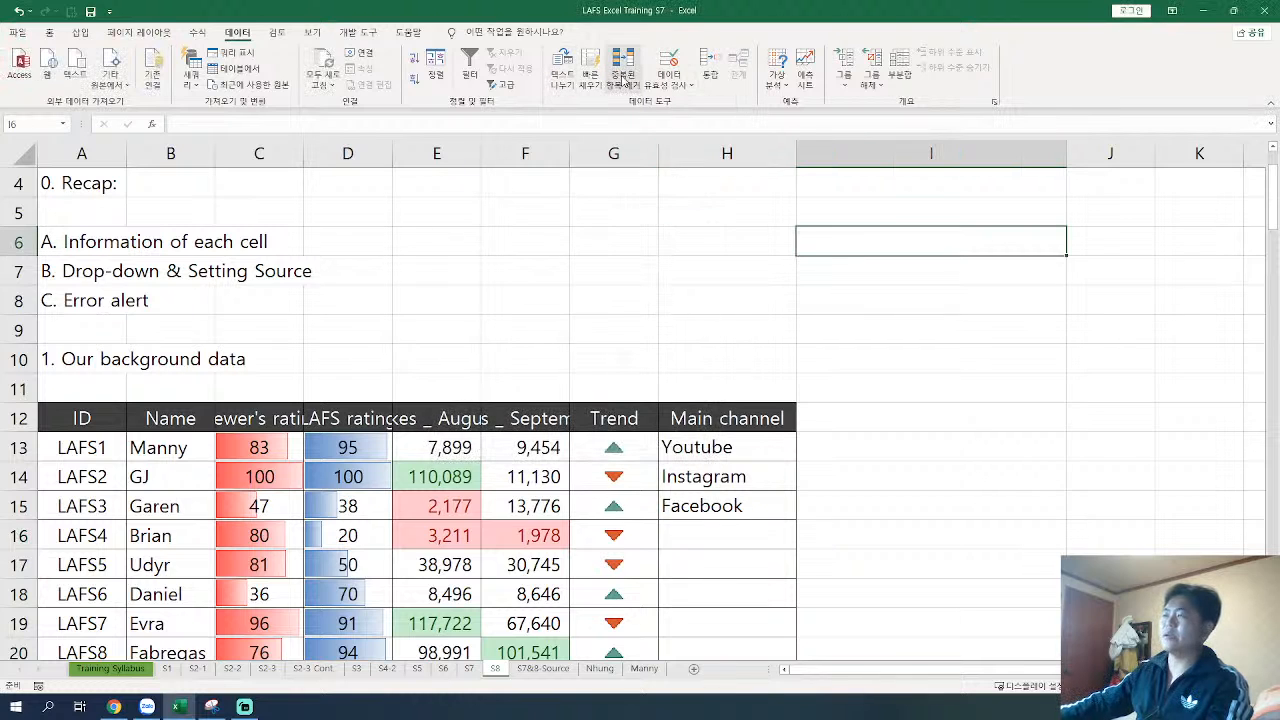
{"action": "left_click", "coordinate": [672, 85]}
{"action": "left_click", "coordinate": [697, 120]}
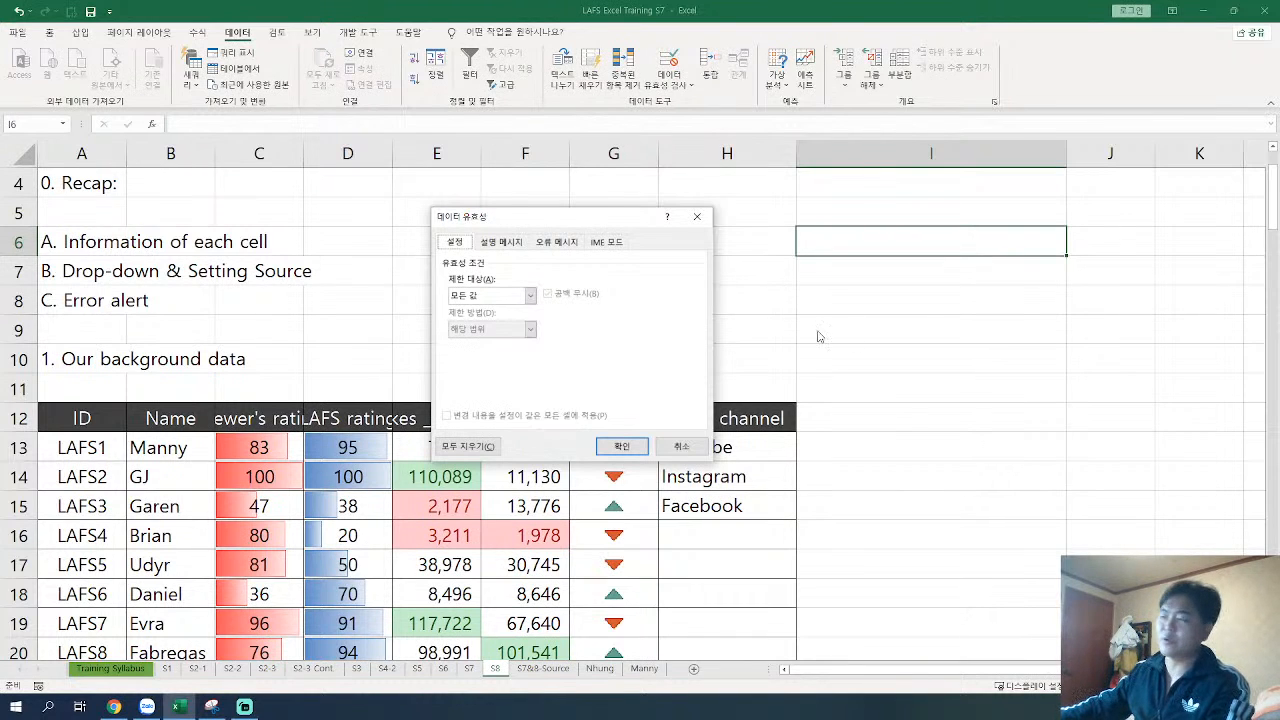
{"action": "left_click", "coordinate": [530, 298]}
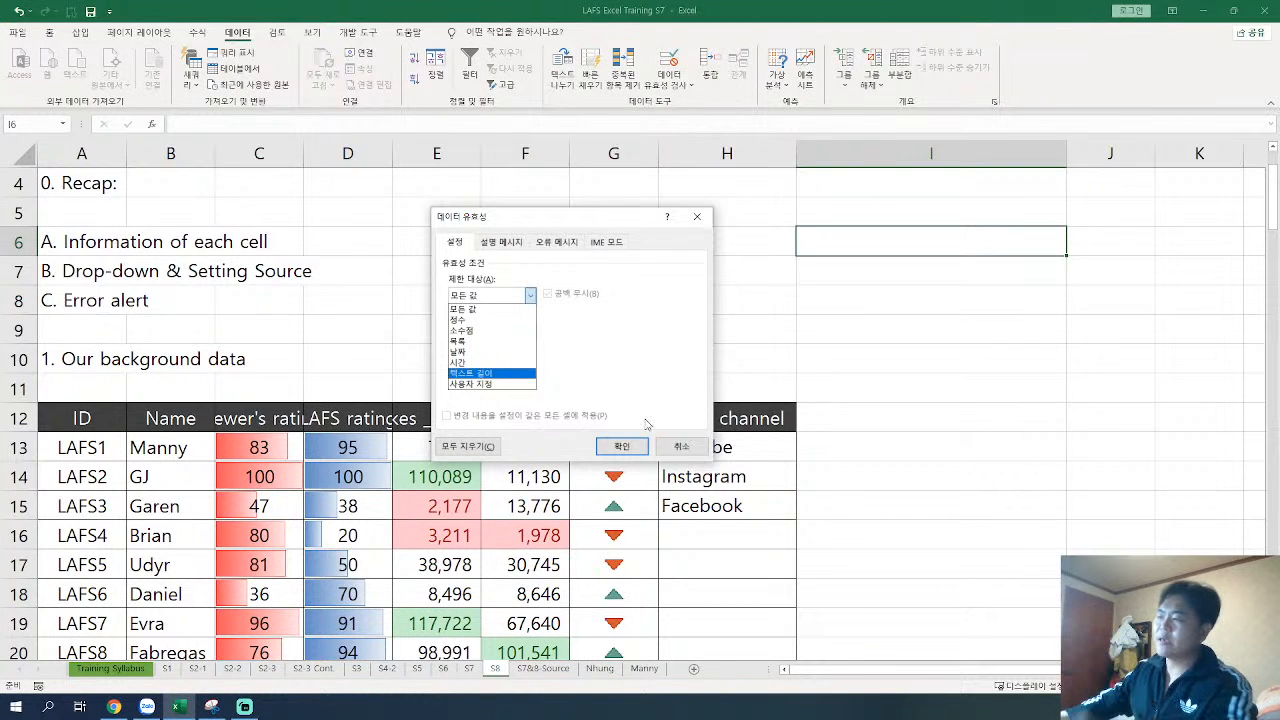
{"action": "left_click", "coordinate": [694, 454]}
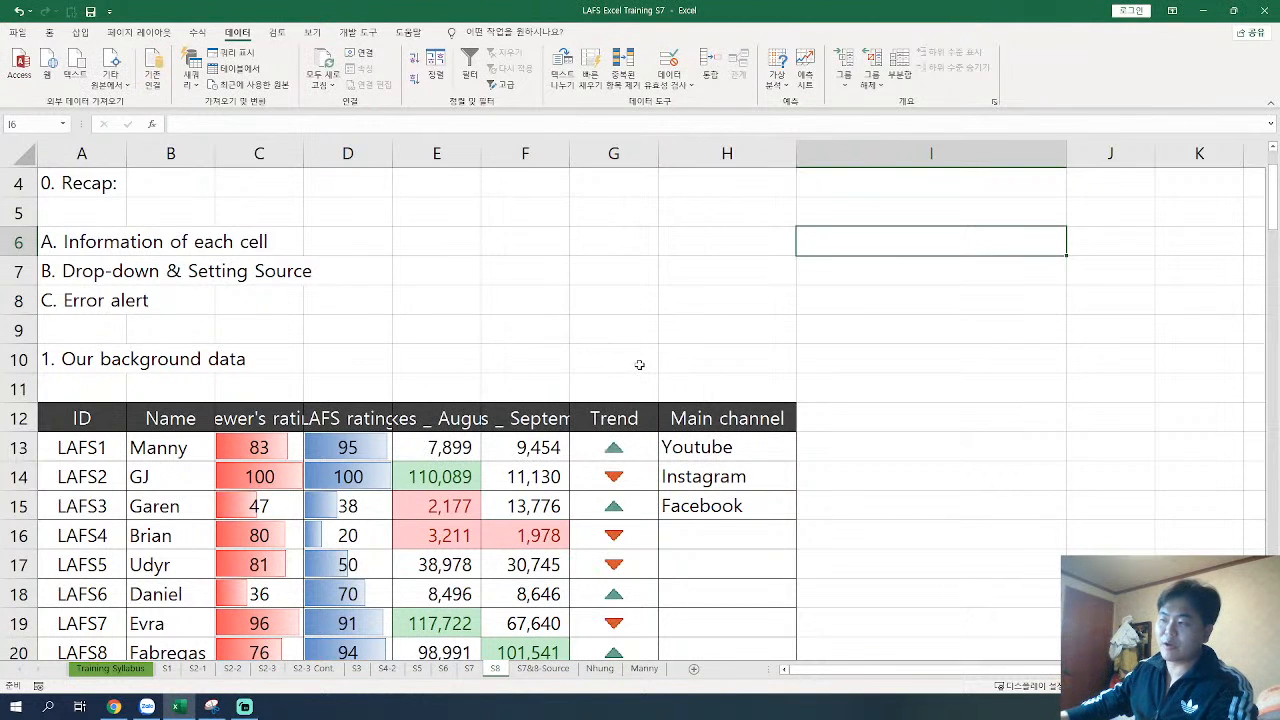
{"action": "scroll", "coordinate": [655, 366], "scroll_direction": "down", "scroll_amount": 1}
{"action": "scroll", "coordinate": [655, 366], "scroll_direction": "down", "scroll_amount": 8}
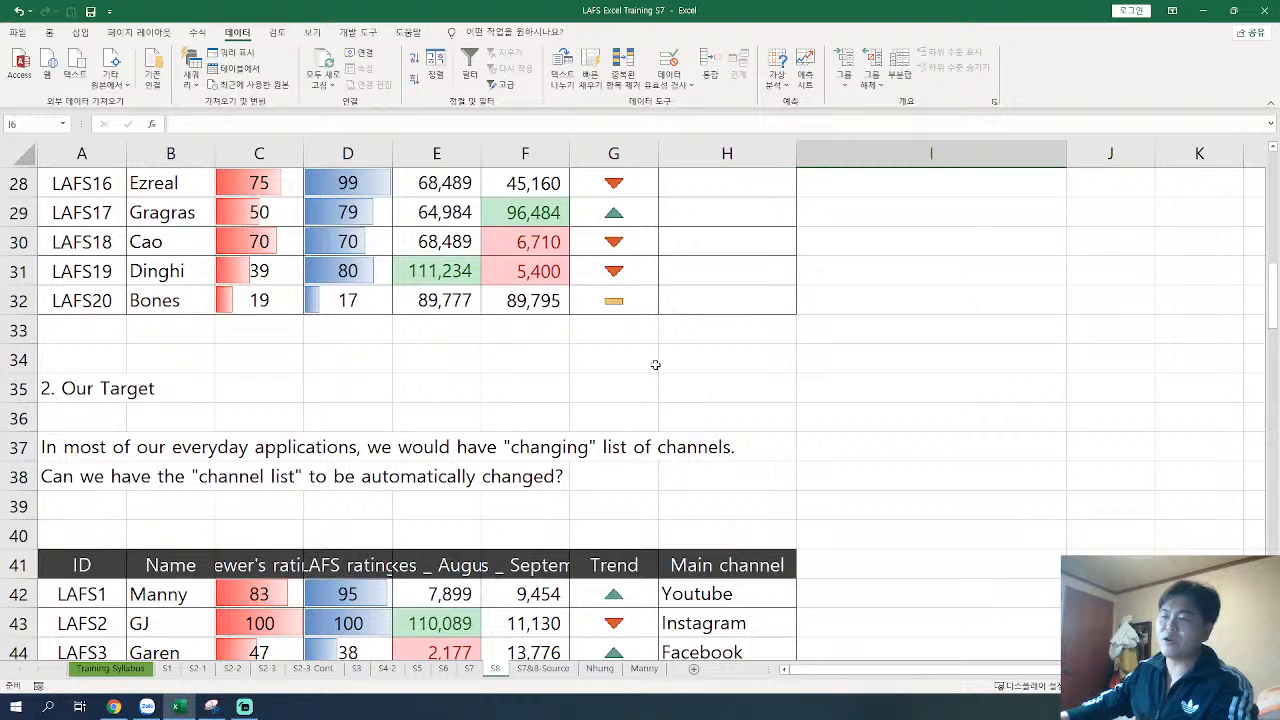
{"action": "scroll", "coordinate": [655, 364], "scroll_direction": "up", "scroll_amount": 8}
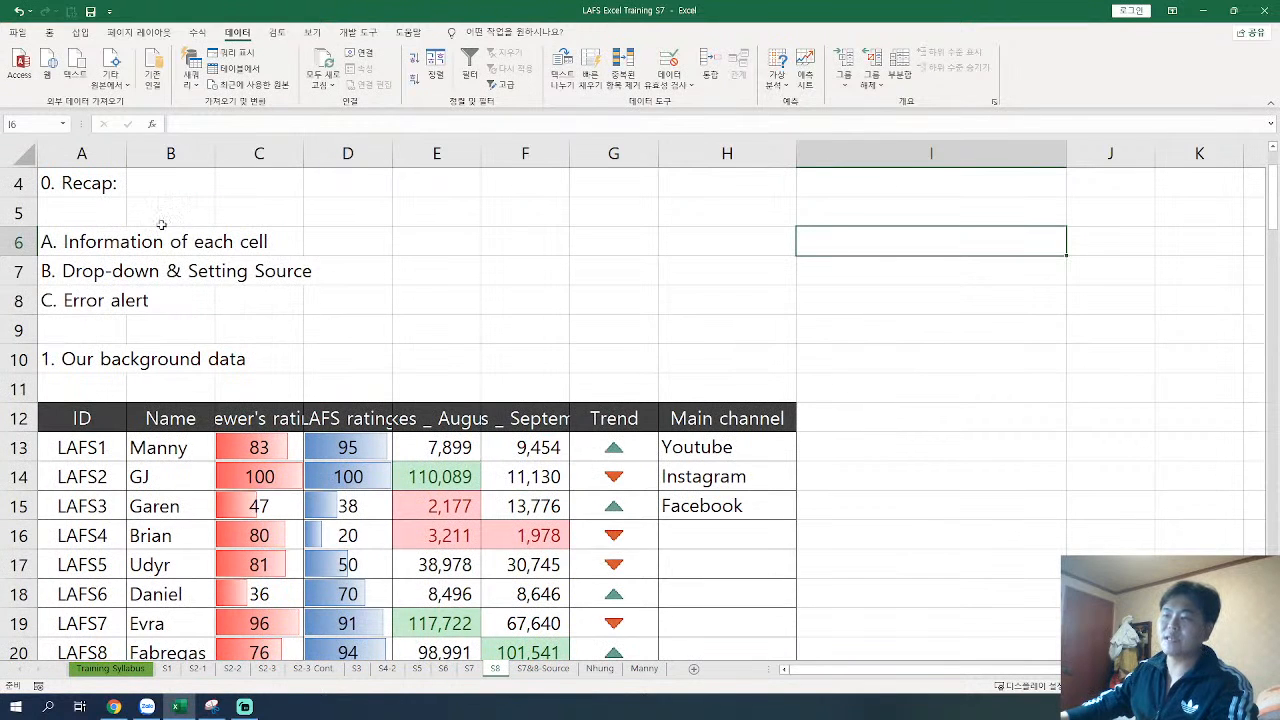
{"action": "left_click_drag", "start_coordinate": [84, 246], "coordinate": [220, 337]}
{"action": "left_click", "coordinate": [245, 332]}
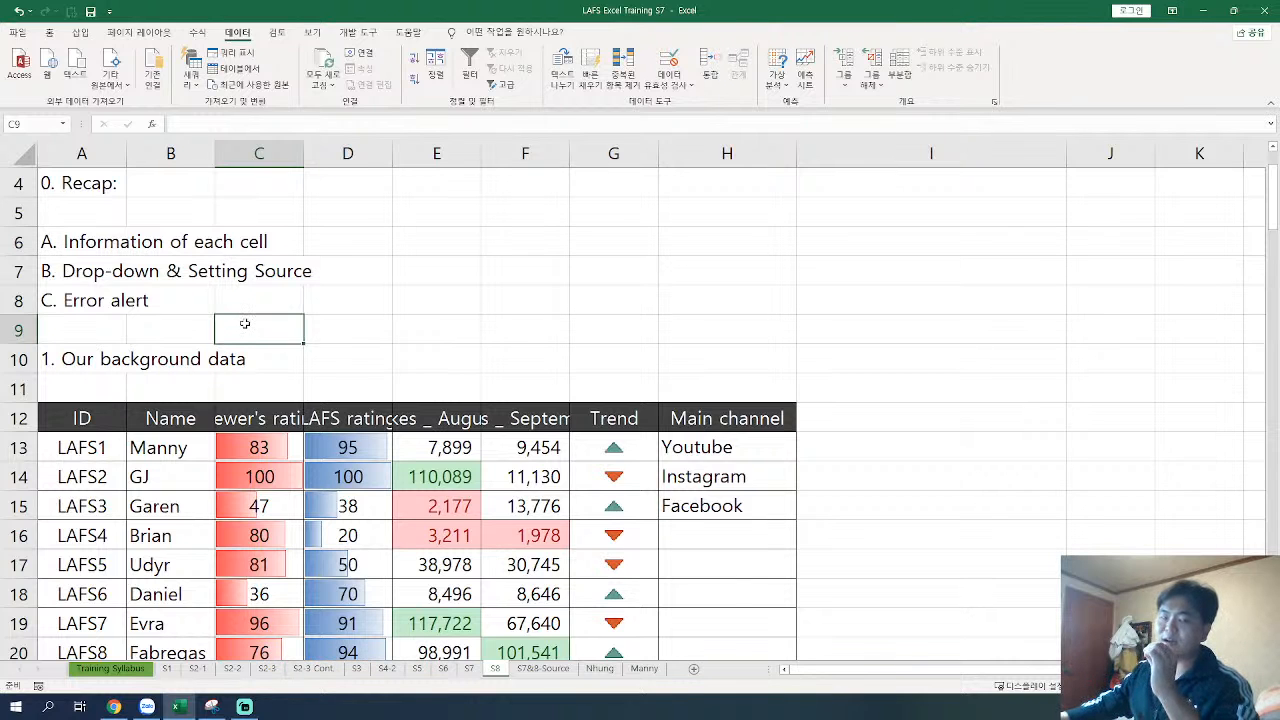
Step: Edit the sentence in A37 under Our Target so that it ends with "list of data set" instead of "channels."
{"action": "scroll", "coordinate": [244, 323], "scroll_direction": "down", "scroll_amount": 7}
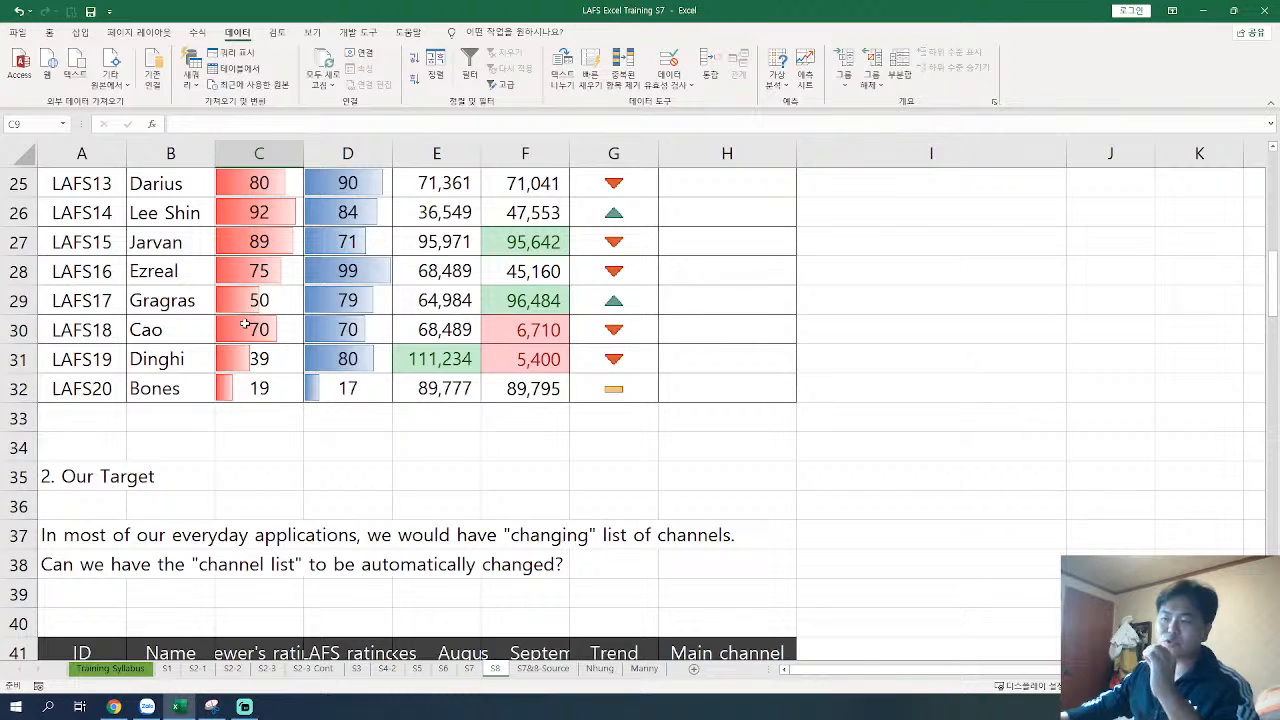
{"action": "scroll", "coordinate": [244, 323], "scroll_direction": "down", "scroll_amount": 3}
{"action": "scroll", "coordinate": [206, 357], "scroll_direction": "up", "scroll_amount": 1}
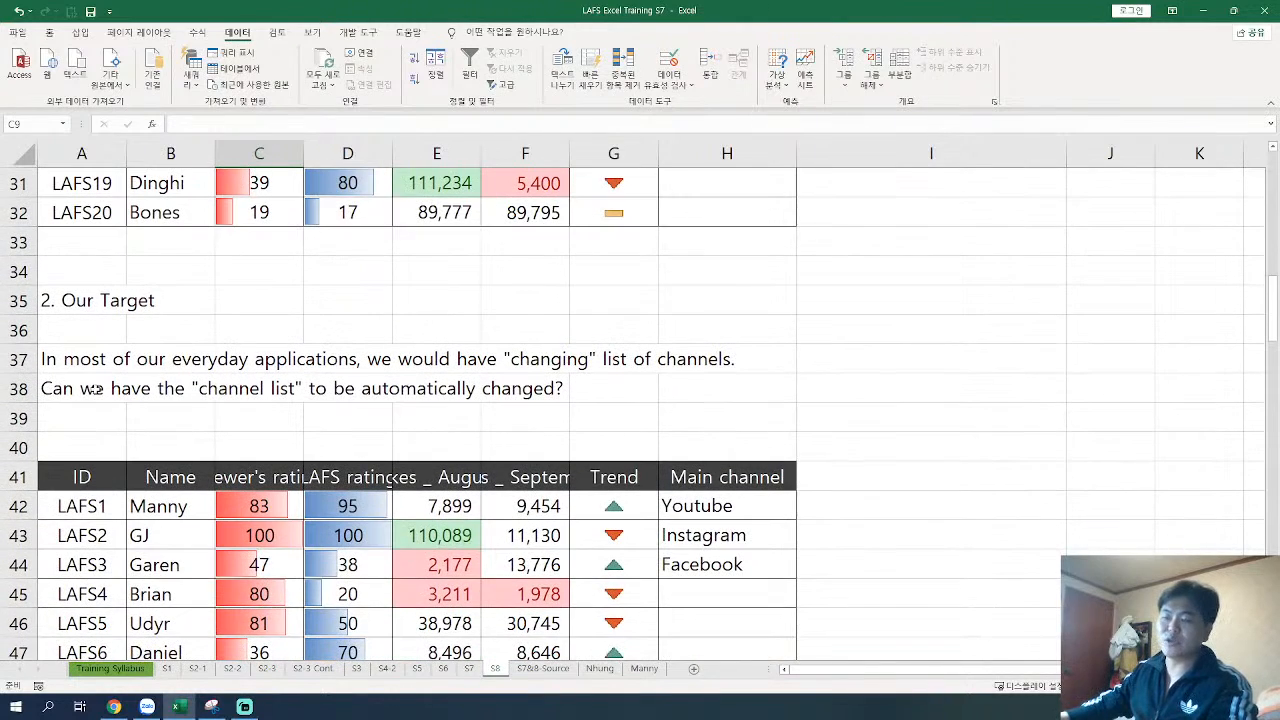
{"action": "left_click", "coordinate": [88, 368]}
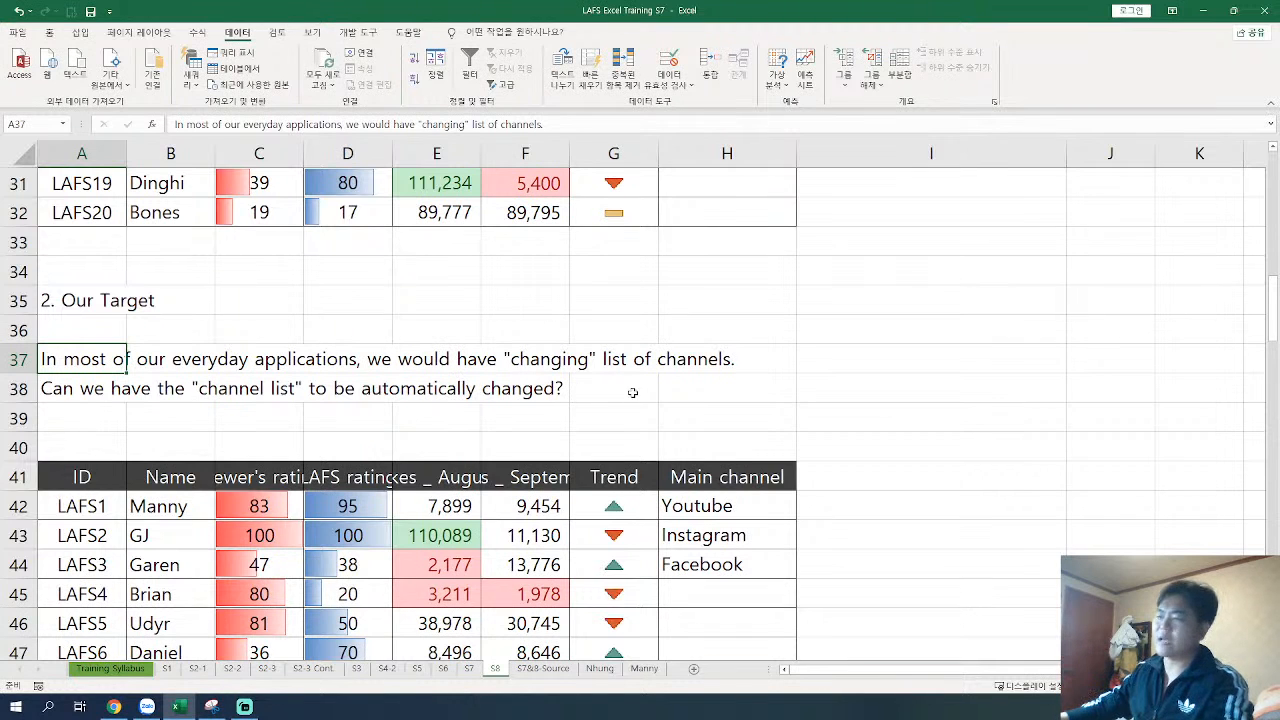
{"action": "key", "text": "F2"}
{"action": "key", "text": "BackSpace"}
{"action": "key", "text": "BackSpace"}
{"action": "key", "text": "BackSpace"}
{"action": "key", "text": "BackSpace"}
{"action": "key", "text": "BackSpace"}
{"action": "key", "text": "BackSpace"}
{"action": "key", "text": "BackSpace"}
{"action": "key", "text": "BackSpace"}
{"action": "key", "text": "BackSpace"}
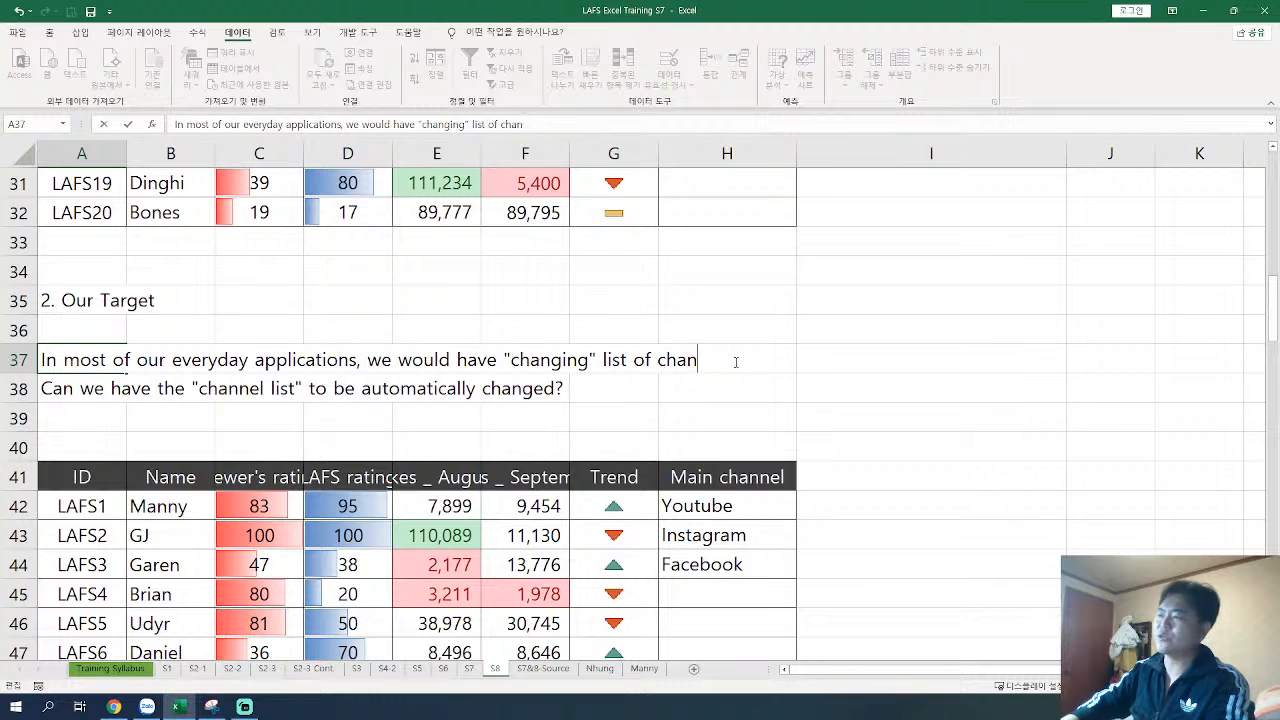
{"action": "type", "text": "data set"}
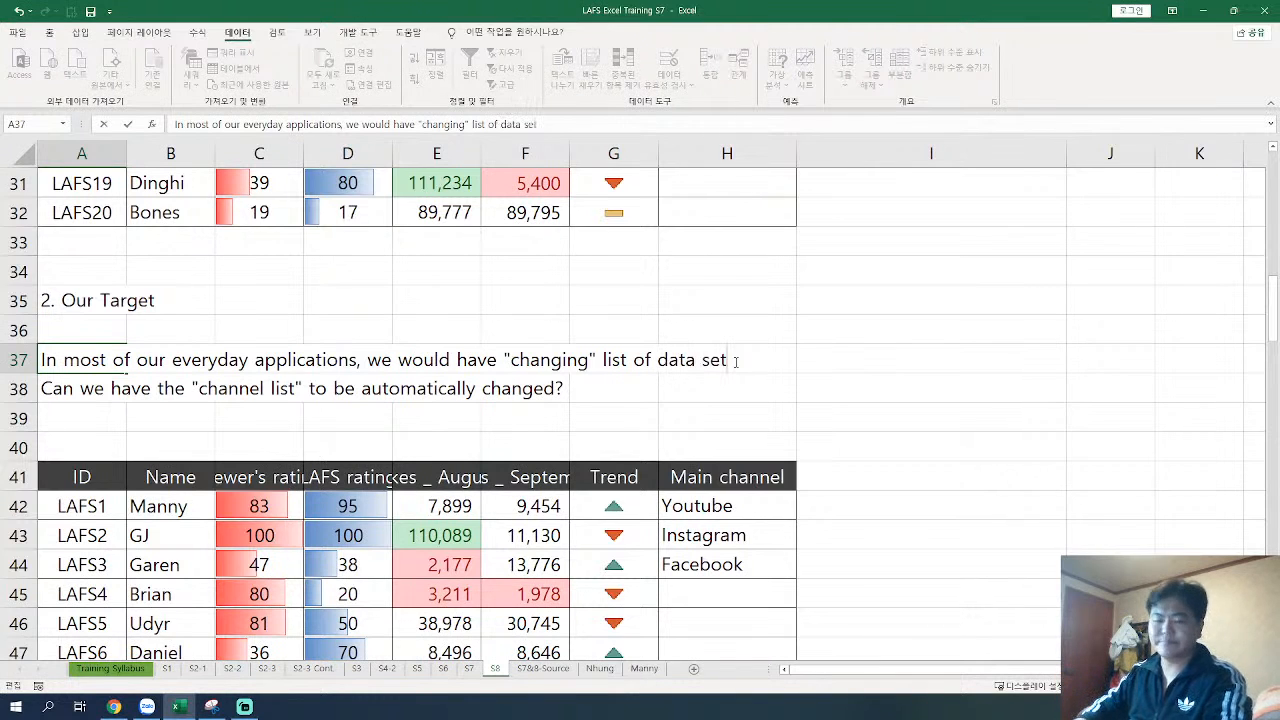
{"action": "key", "text": "ctrl+Return"}
{"action": "key", "text": "Return"}
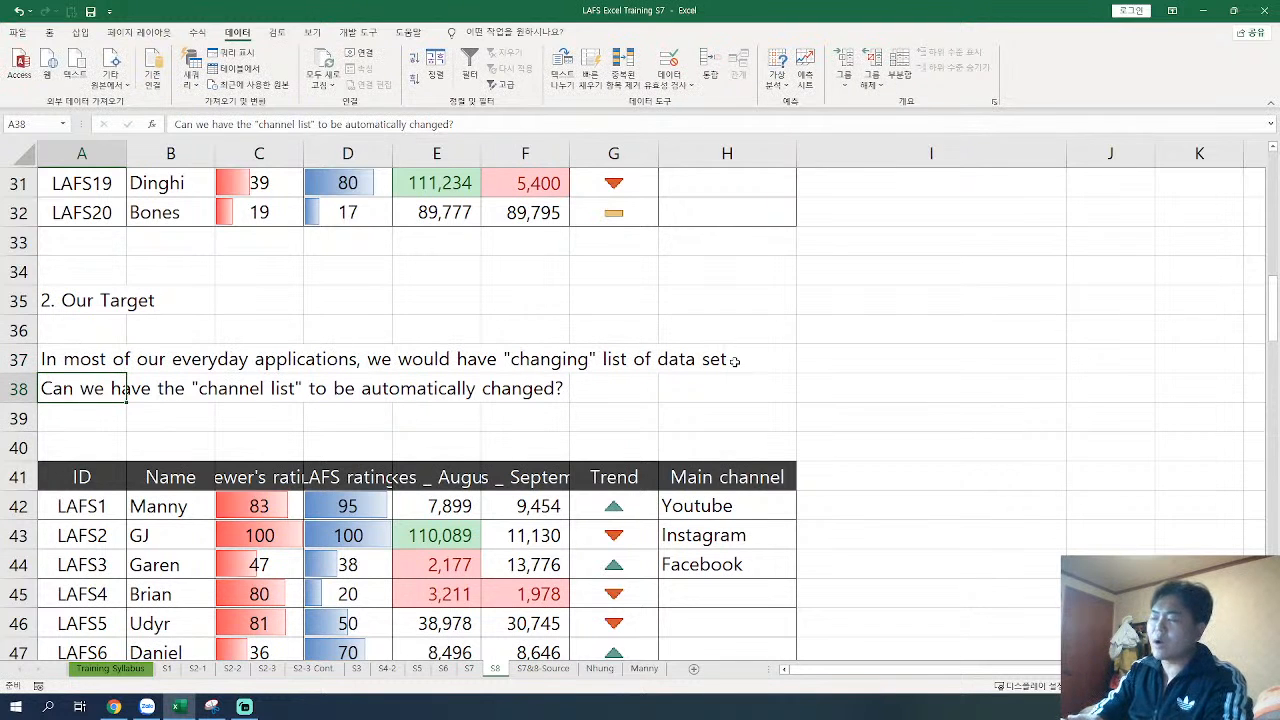
Step: Choose Youtube from the drop-down list in Main channel cell H13 of the first table
{"action": "scroll", "coordinate": [734, 361], "scroll_direction": "up", "scroll_amount": 8}
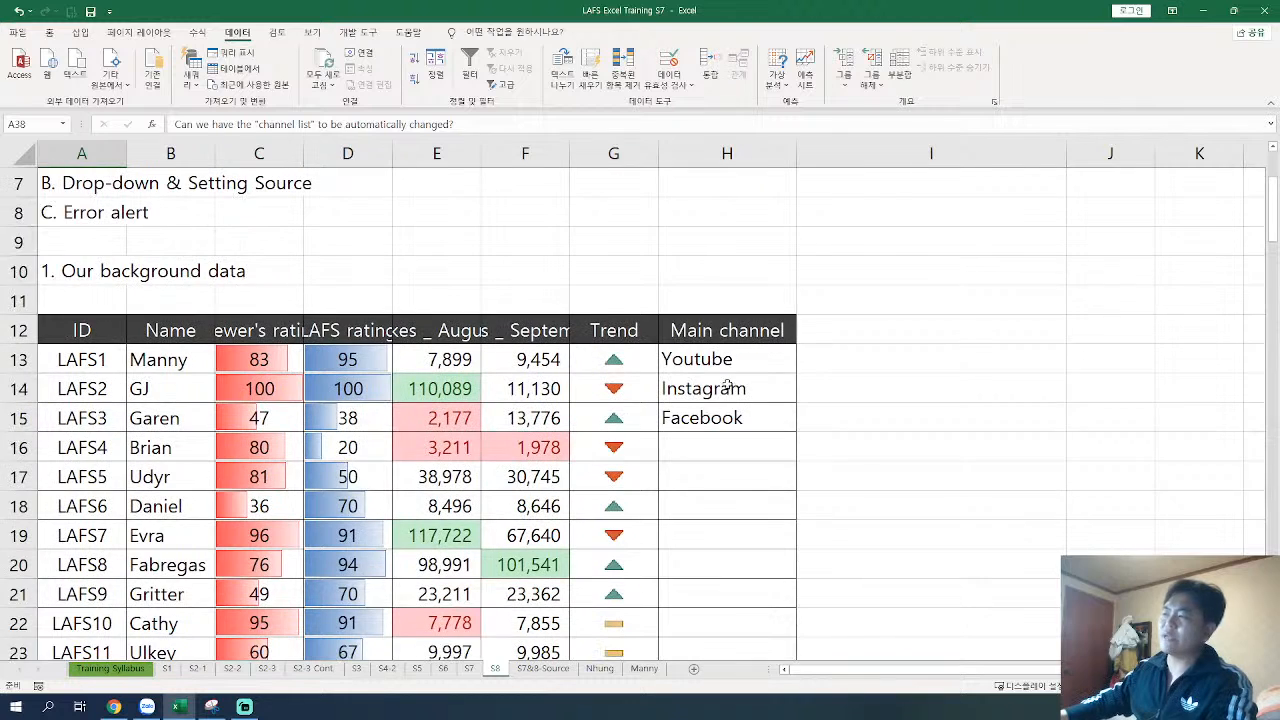
{"action": "left_click", "coordinate": [730, 372]}
{"action": "left_click", "coordinate": [801, 366]}
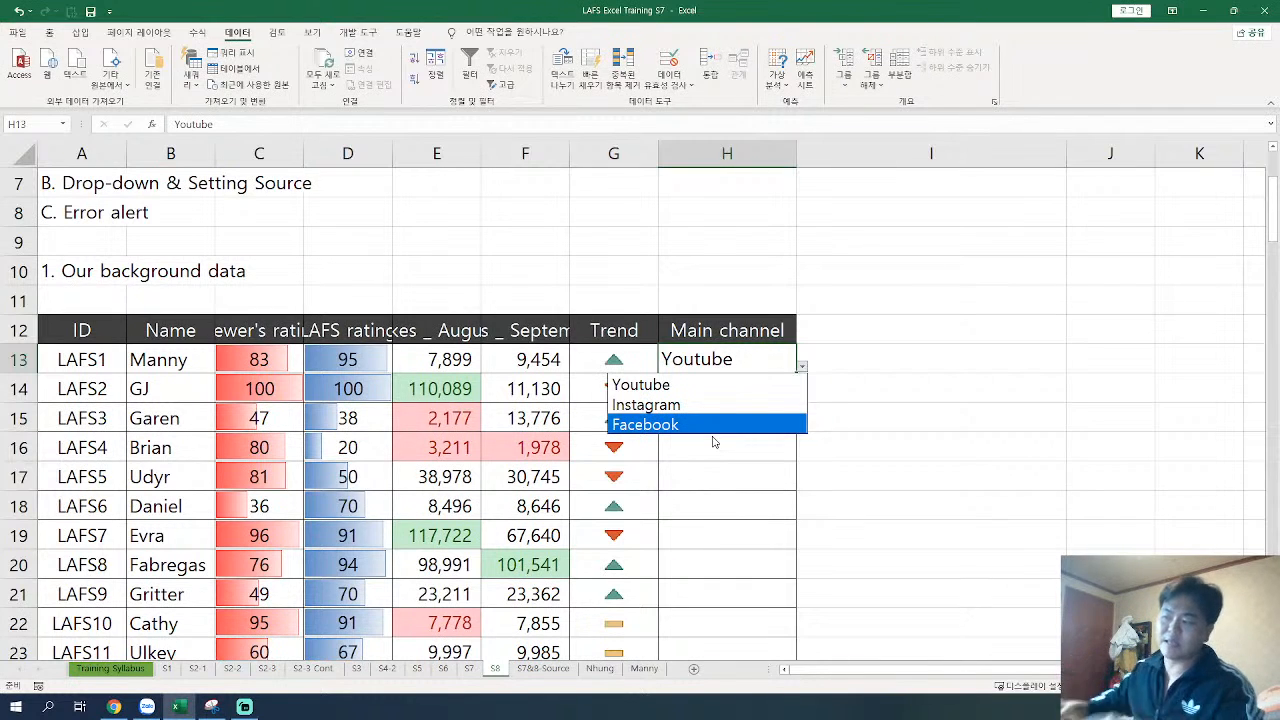
{"action": "left_click", "coordinate": [688, 385]}
Step: Display the channel options in the drop-down list of Main channel cell H42 in the second table
{"action": "scroll", "coordinate": [682, 385], "scroll_direction": "down", "scroll_amount": 8}
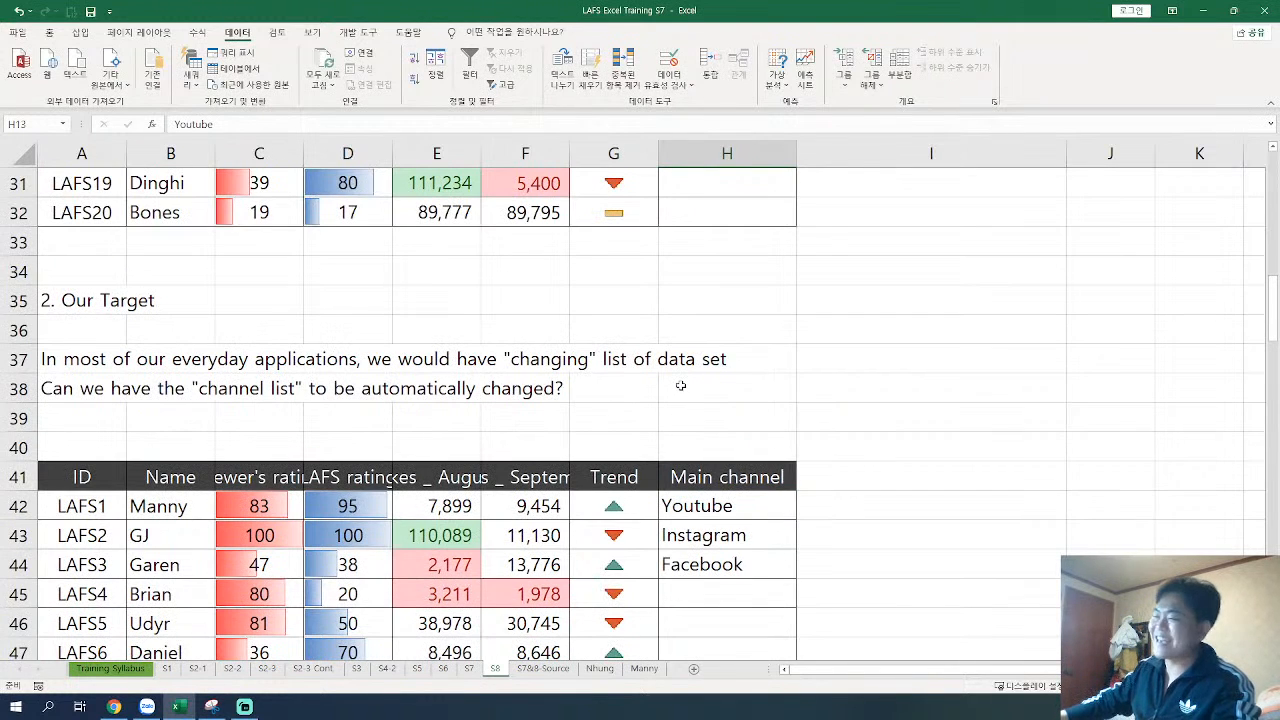
{"action": "left_click", "coordinate": [718, 498]}
{"action": "left_click", "coordinate": [800, 513]}
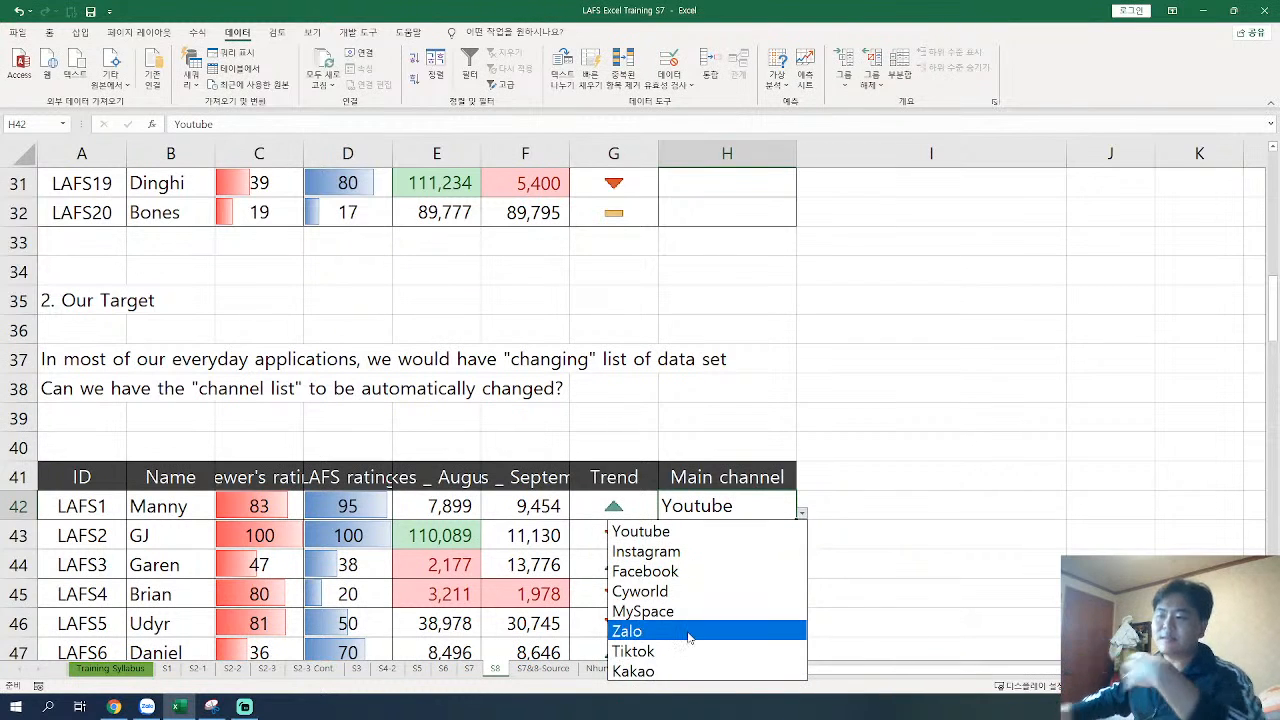
Step: Add "LAFS channel" in A15, directly below Kakao in the Main Channel - Source table on the S7&8-Source sheet
{"action": "key", "text": "Escape"}
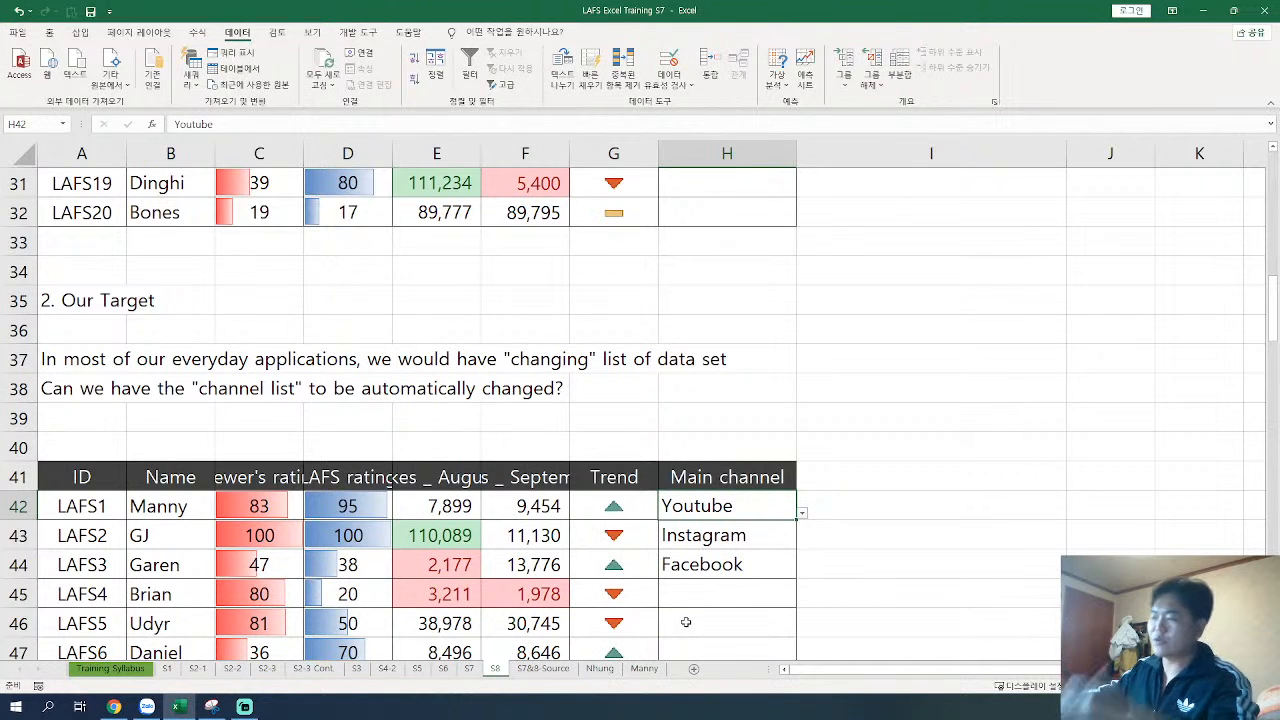
{"action": "left_click", "coordinate": [543, 670]}
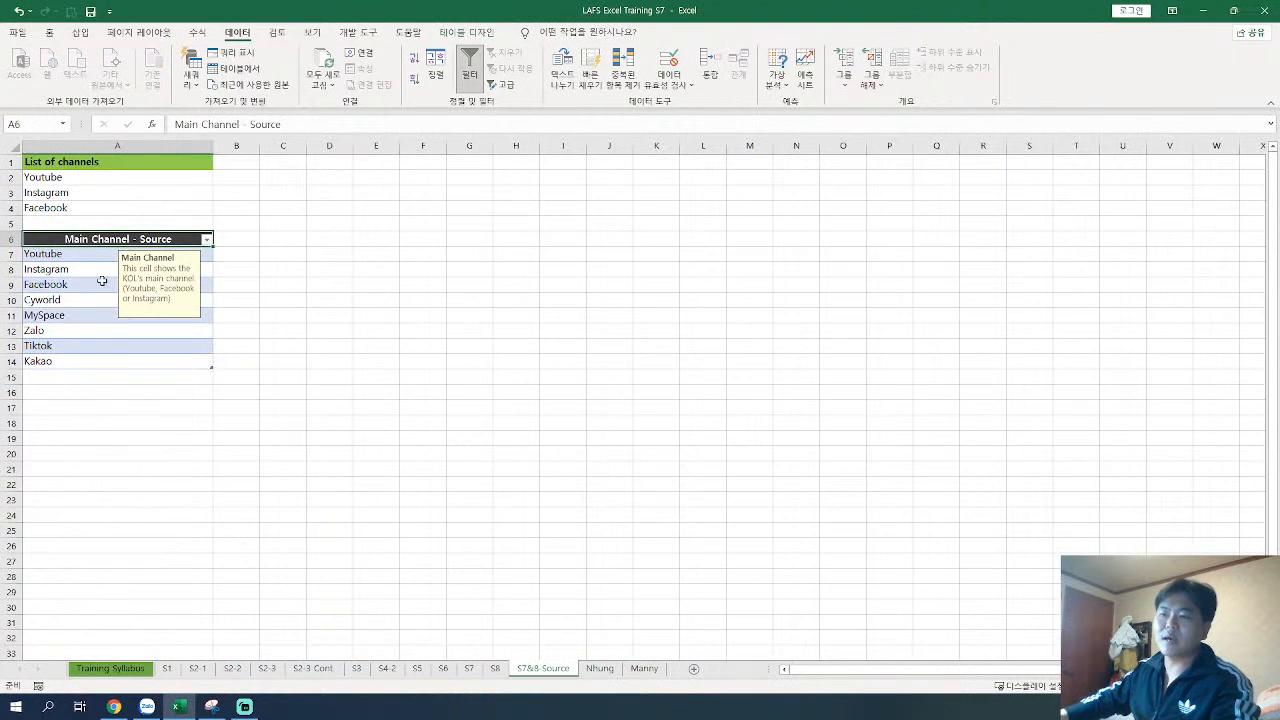
{"action": "left_click_drag", "start_coordinate": [86, 166], "coordinate": [76, 204]}
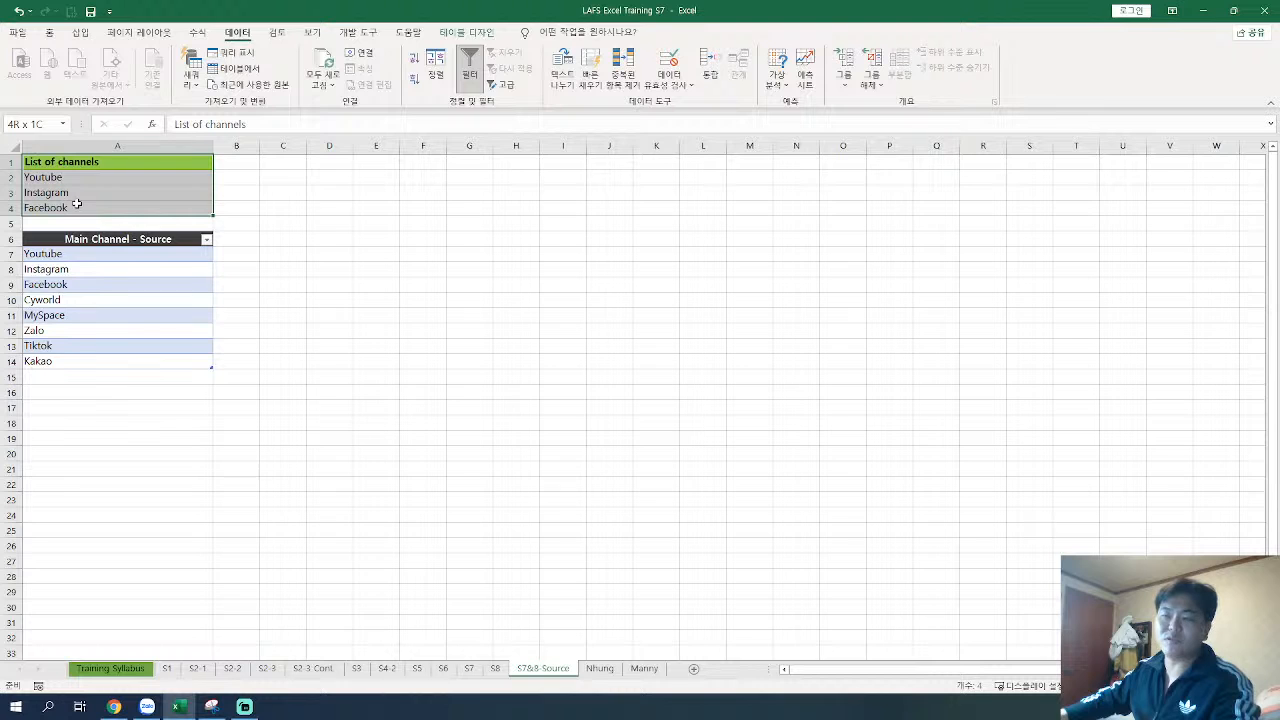
{"action": "left_click", "coordinate": [78, 374]}
{"action": "type", "text": "d"}
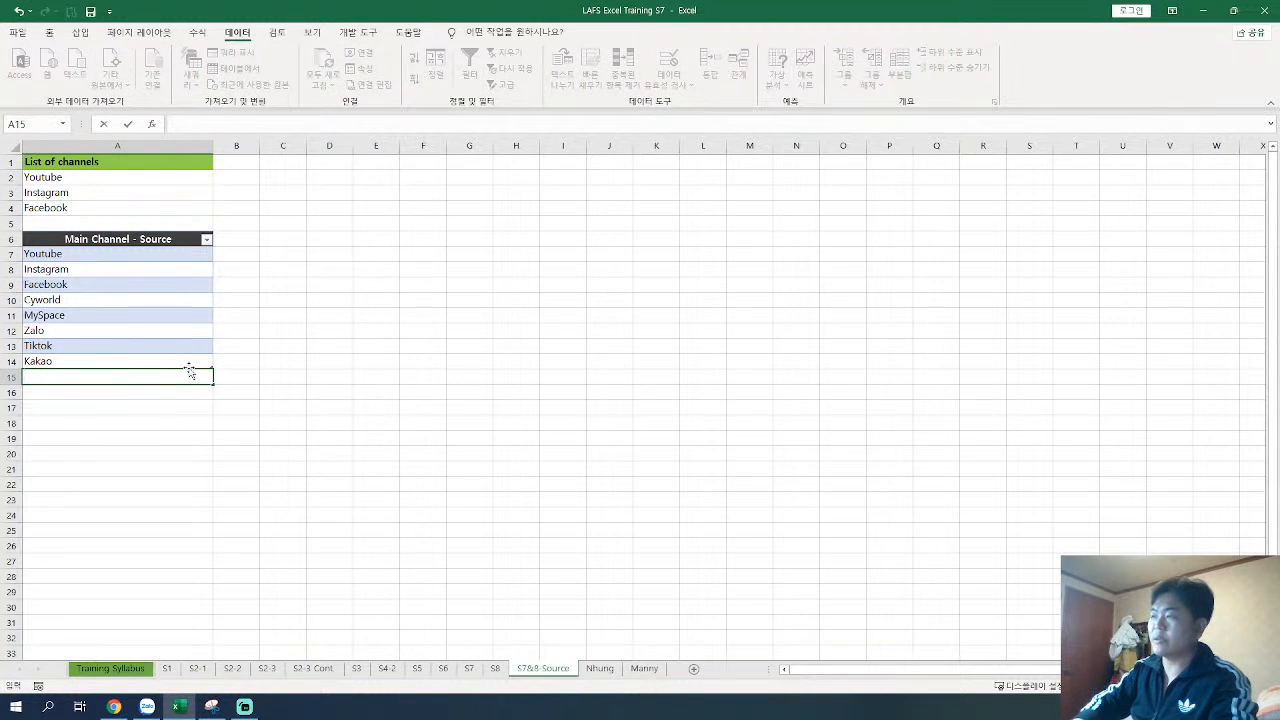
{"action": "type", "text": "AFS channel"}
{"action": "key", "text": "Return"}
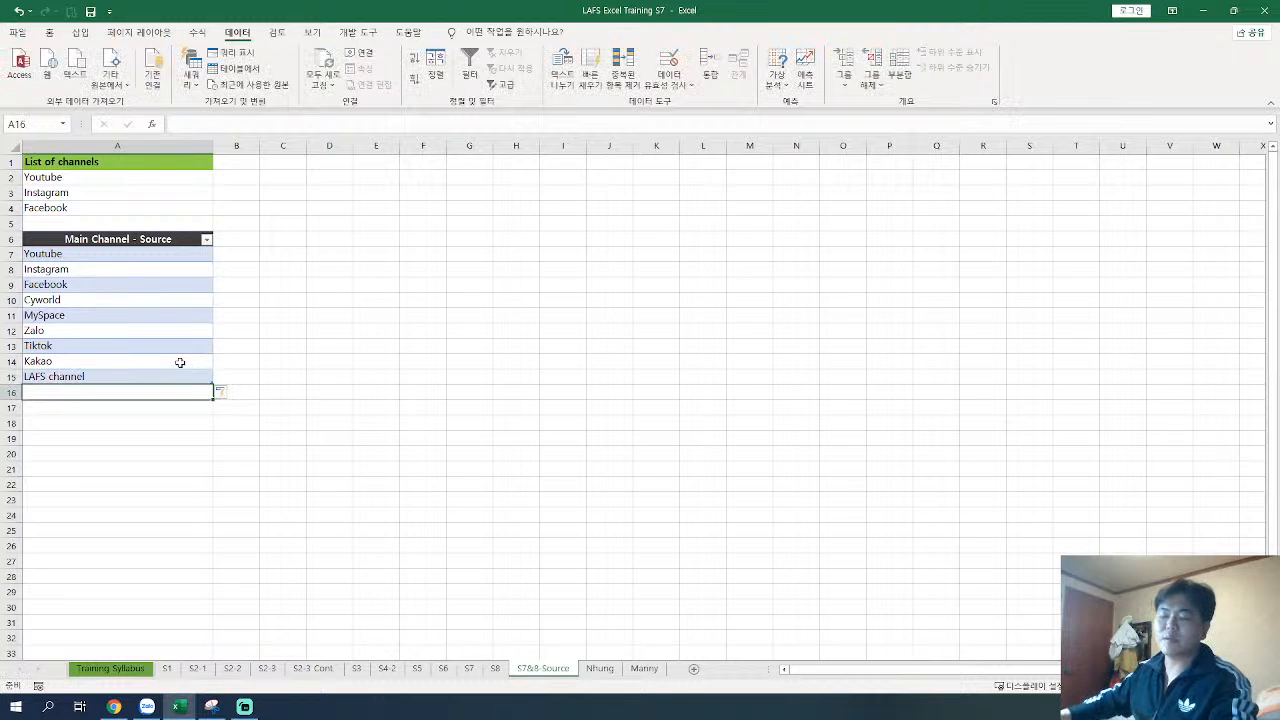
{"action": "left_click", "coordinate": [143, 376]}
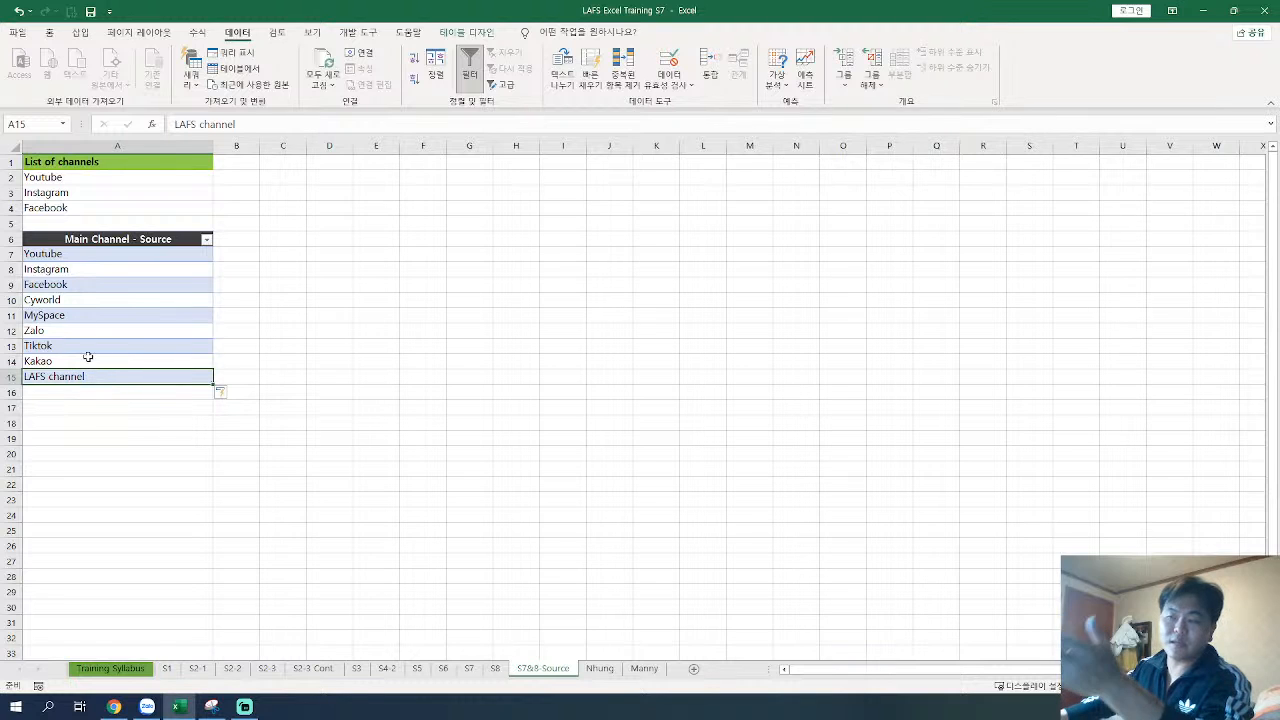
{"action": "left_click_drag", "start_coordinate": [86, 244], "coordinate": [87, 392]}
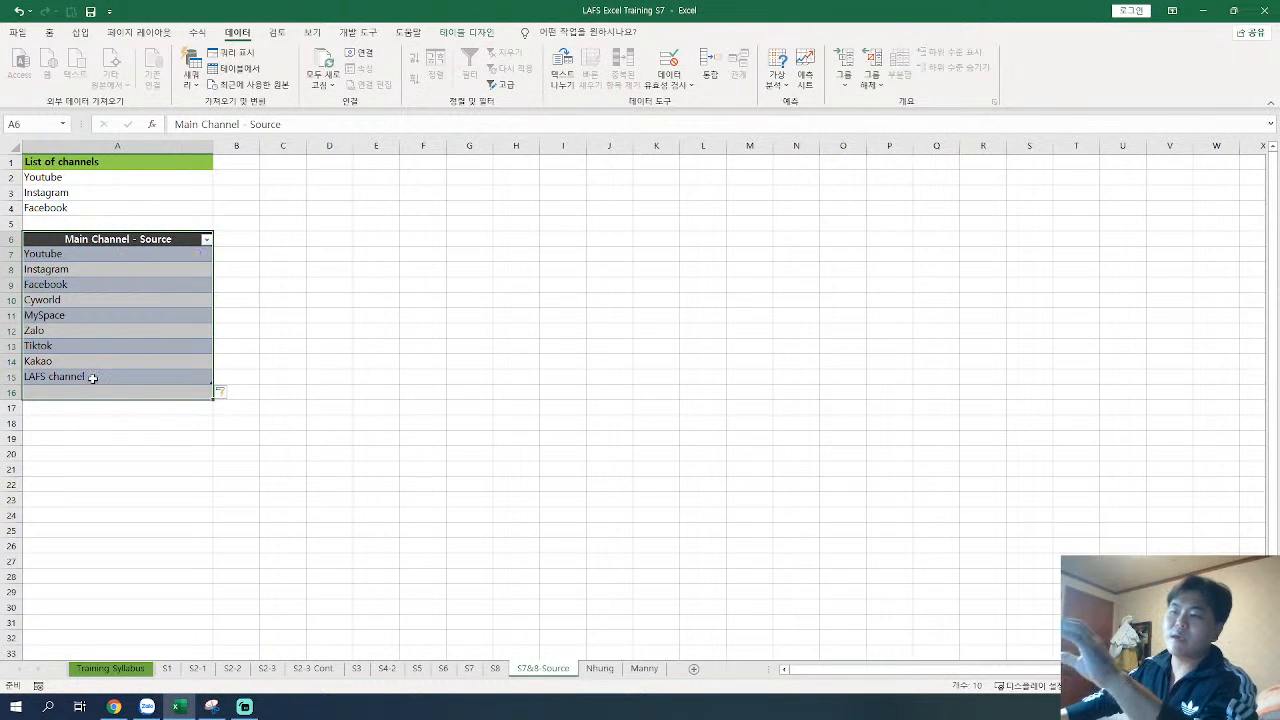
{"action": "left_click", "coordinate": [91, 376]}
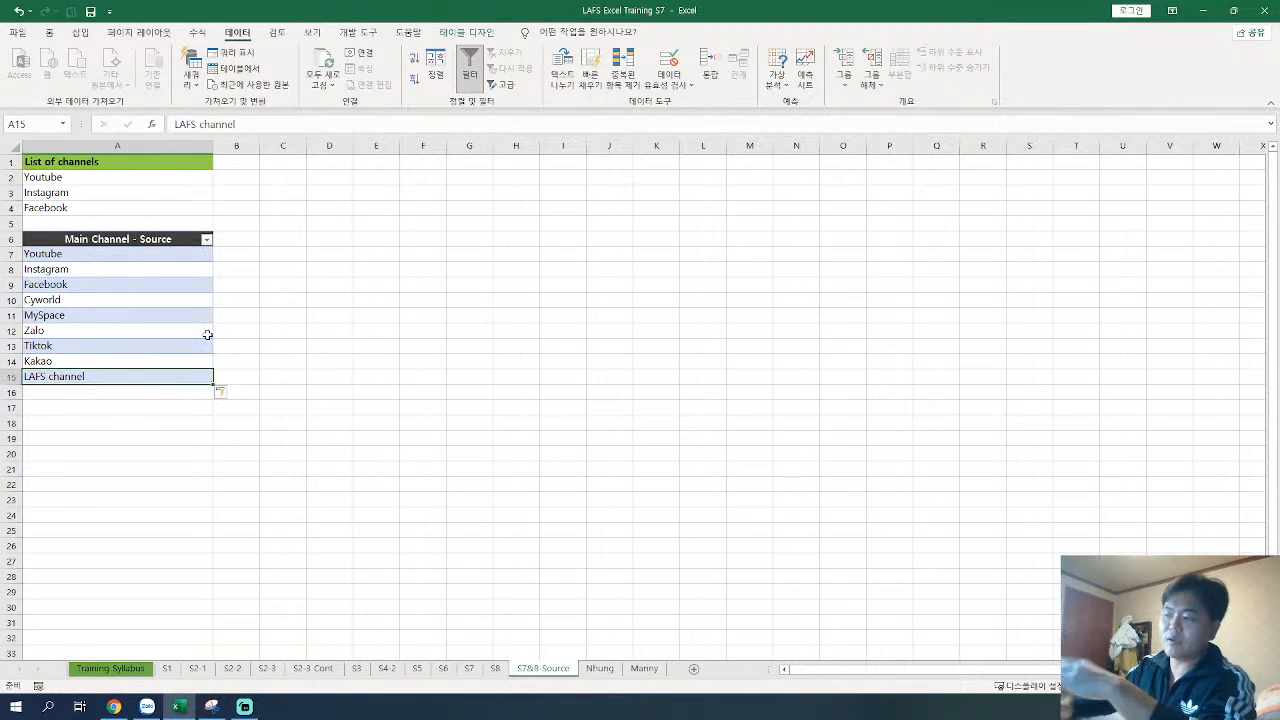
Step: On sheet S8, check the drop-down list of Main channel cell H42 for the LAFS channel entry
{"action": "left_click", "coordinate": [495, 668]}
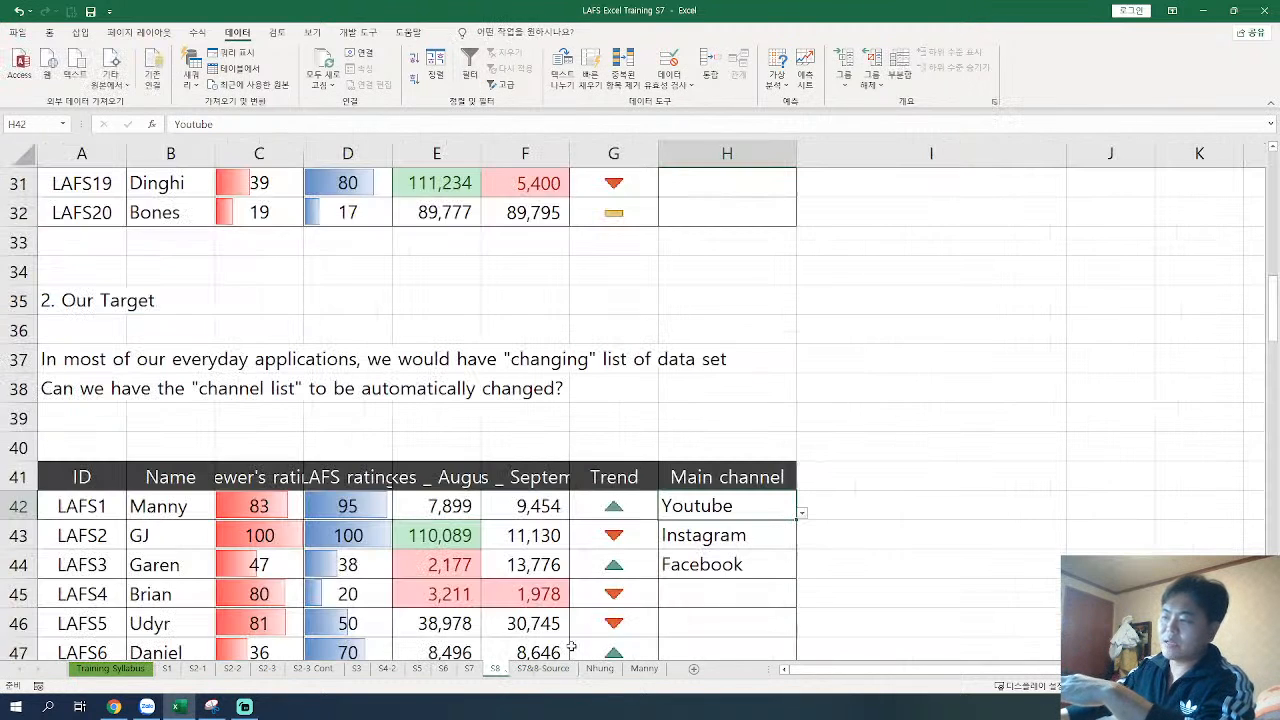
{"action": "left_click", "coordinate": [801, 514]}
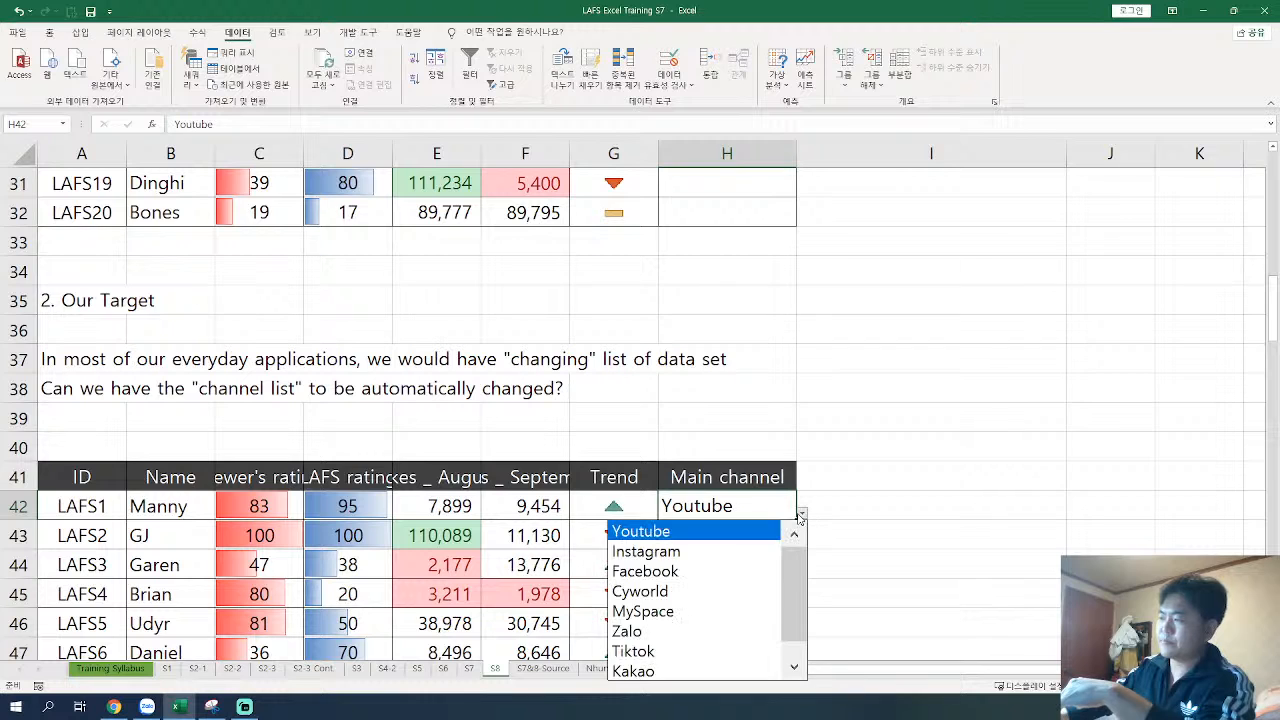
{"action": "left_click", "coordinate": [794, 666]}
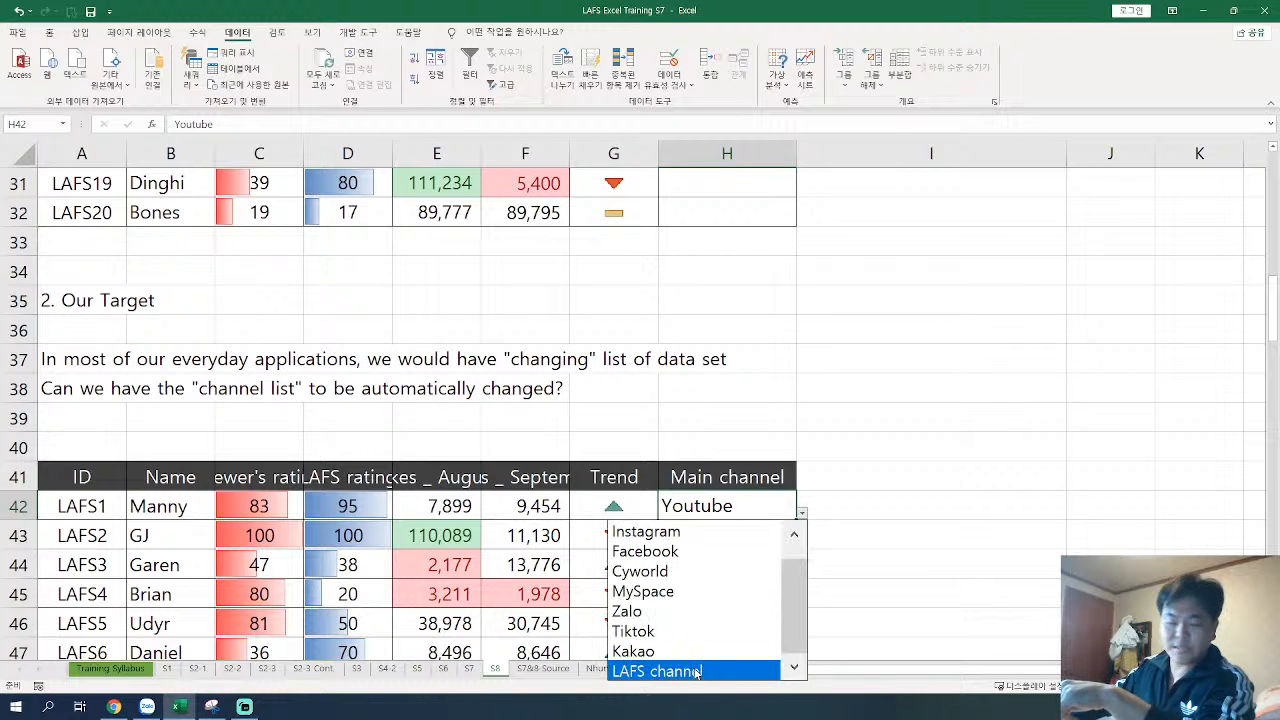
{"action": "left_click", "coordinate": [540, 670]}
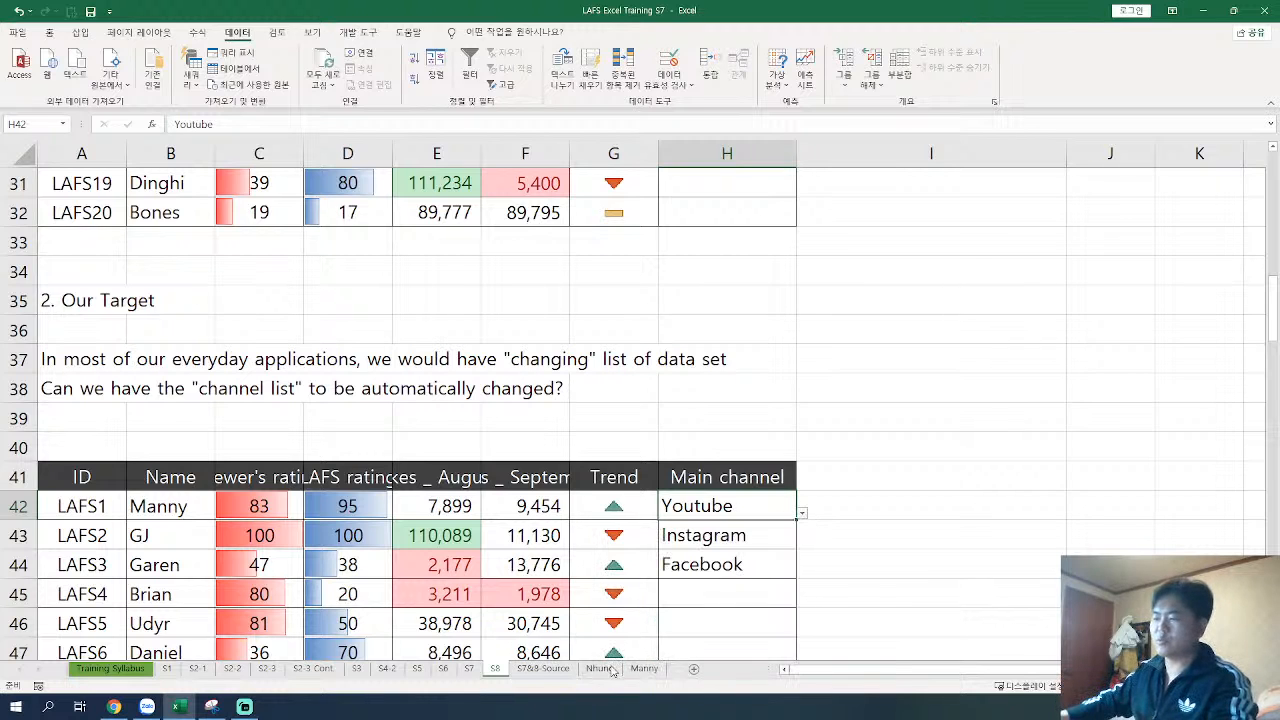
Step: Add "Whatever channel" in A16, at the end of the Main Channel - Source table on the S7&8-Source sheet
{"action": "left_click", "coordinate": [543, 668]}
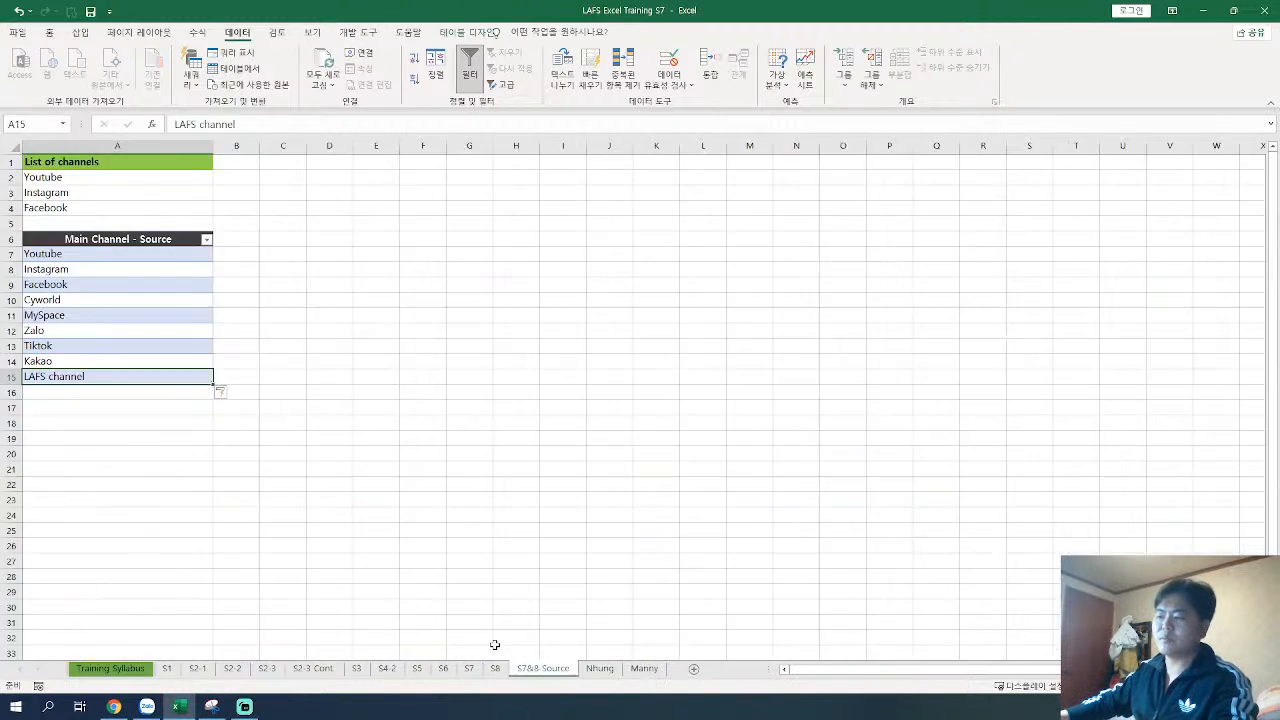
{"action": "left_click", "coordinate": [110, 393]}
{"action": "double_click", "coordinate": [190, 392]}
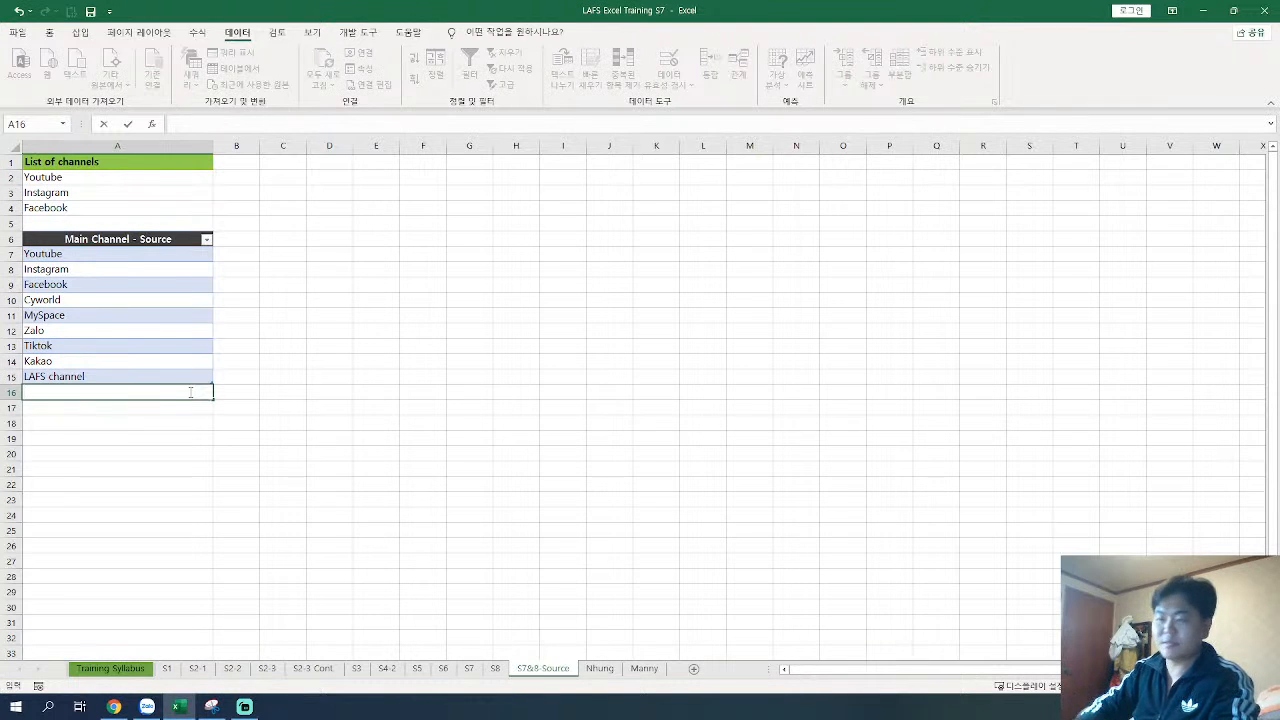
{"action": "type", "text": "Whatever channel"}
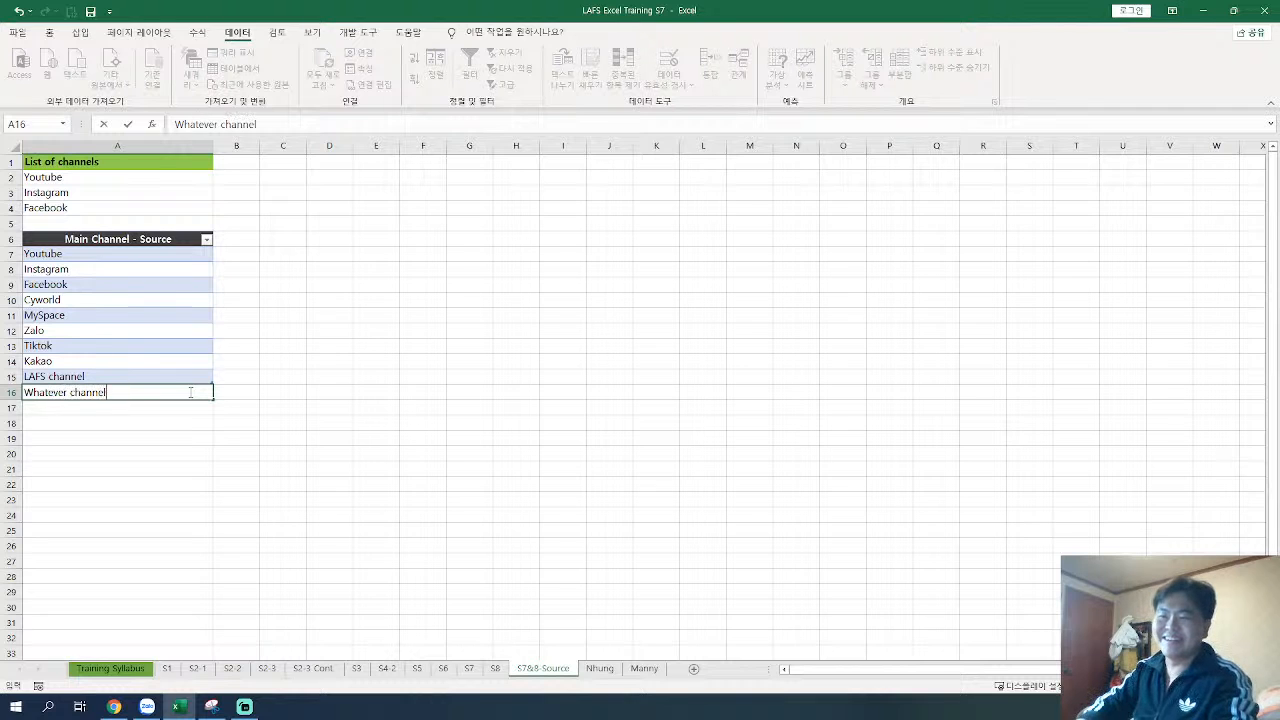
{"action": "key", "text": "Return"}
{"action": "left_click", "coordinate": [189, 391]}
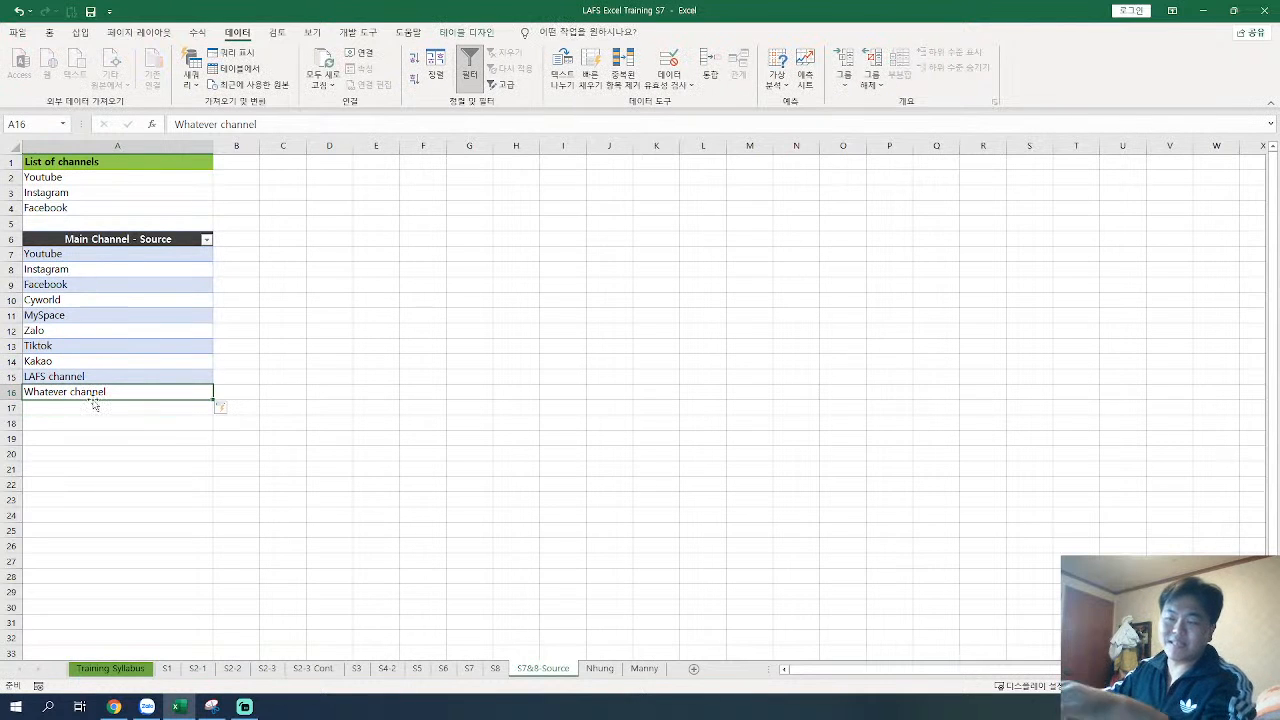
Step: Back on S8, check the end of H42's drop-down list for Whatever channel, and close it without choosing
{"action": "left_click", "coordinate": [494, 668]}
{"action": "scroll", "coordinate": [710, 534], "scroll_direction": "down", "scroll_amount": 1}
{"action": "left_click", "coordinate": [801, 425]}
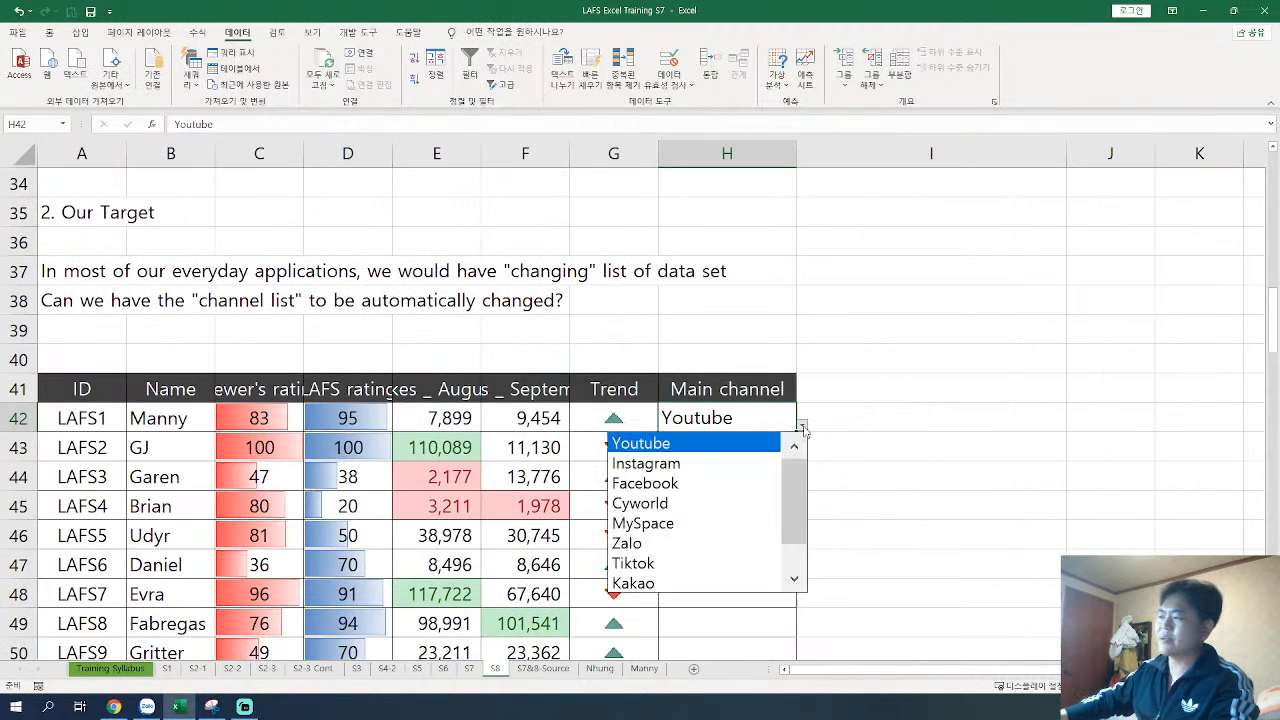
{"action": "left_click_drag", "start_coordinate": [796, 483], "coordinate": [798, 555]}
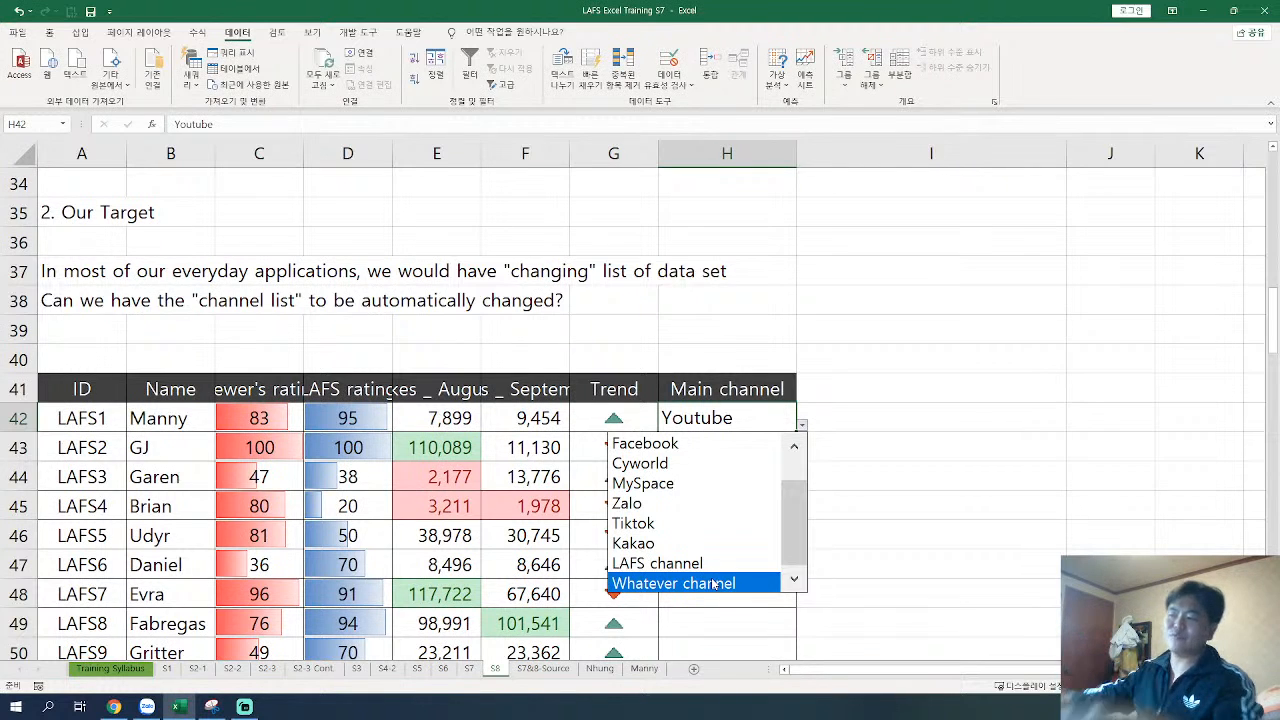
{"action": "key", "text": "Escape"}
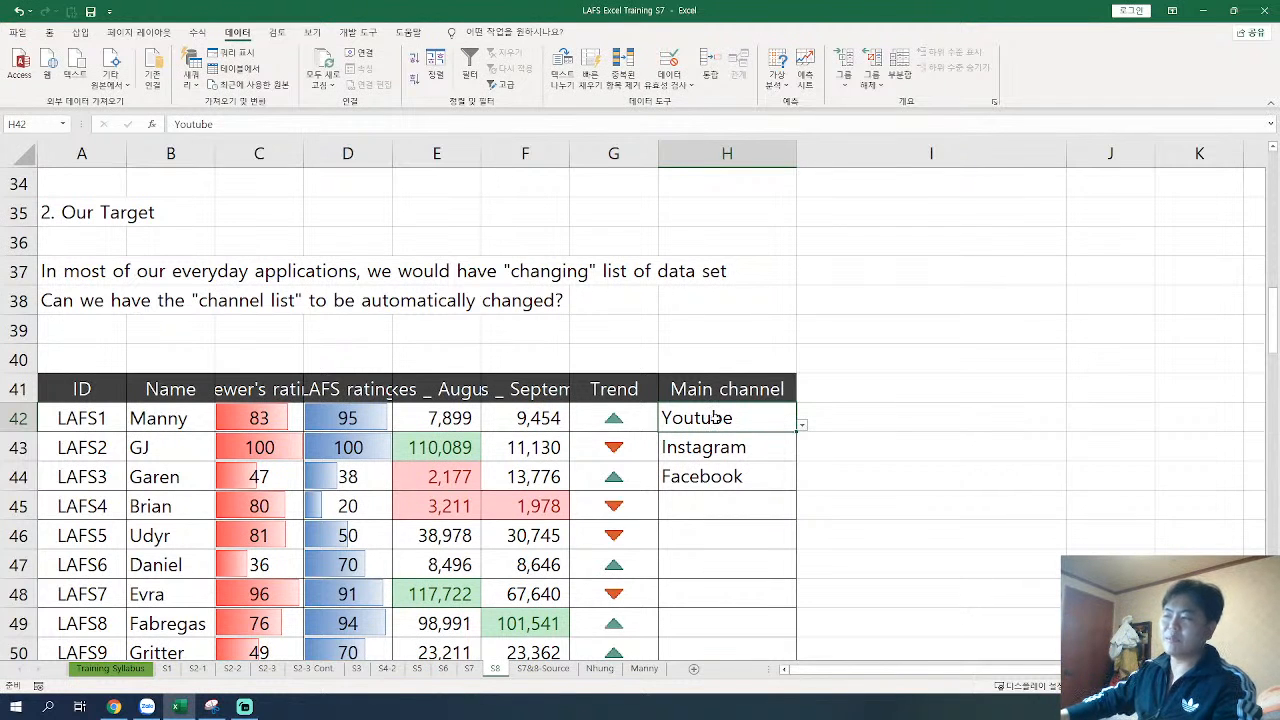
Step: Examine the How to do section below the second table and compare its make-a-table instruction with the S7&8-Source list
{"action": "left_click_drag", "start_coordinate": [713, 418], "coordinate": [712, 478]}
{"action": "scroll", "coordinate": [707, 456], "scroll_direction": "down", "scroll_amount": 4}
{"action": "scroll", "coordinate": [707, 456], "scroll_direction": "up", "scroll_amount": 5}
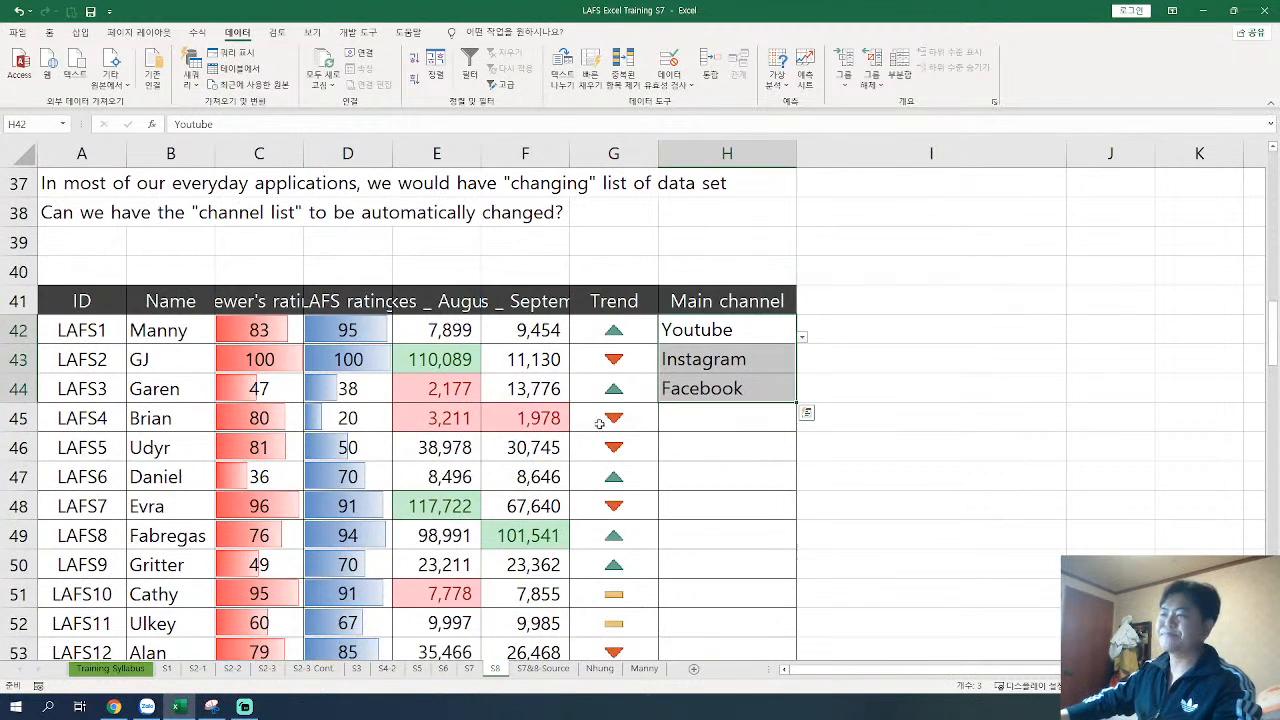
{"action": "scroll", "coordinate": [406, 501], "scroll_direction": "down", "scroll_amount": 6}
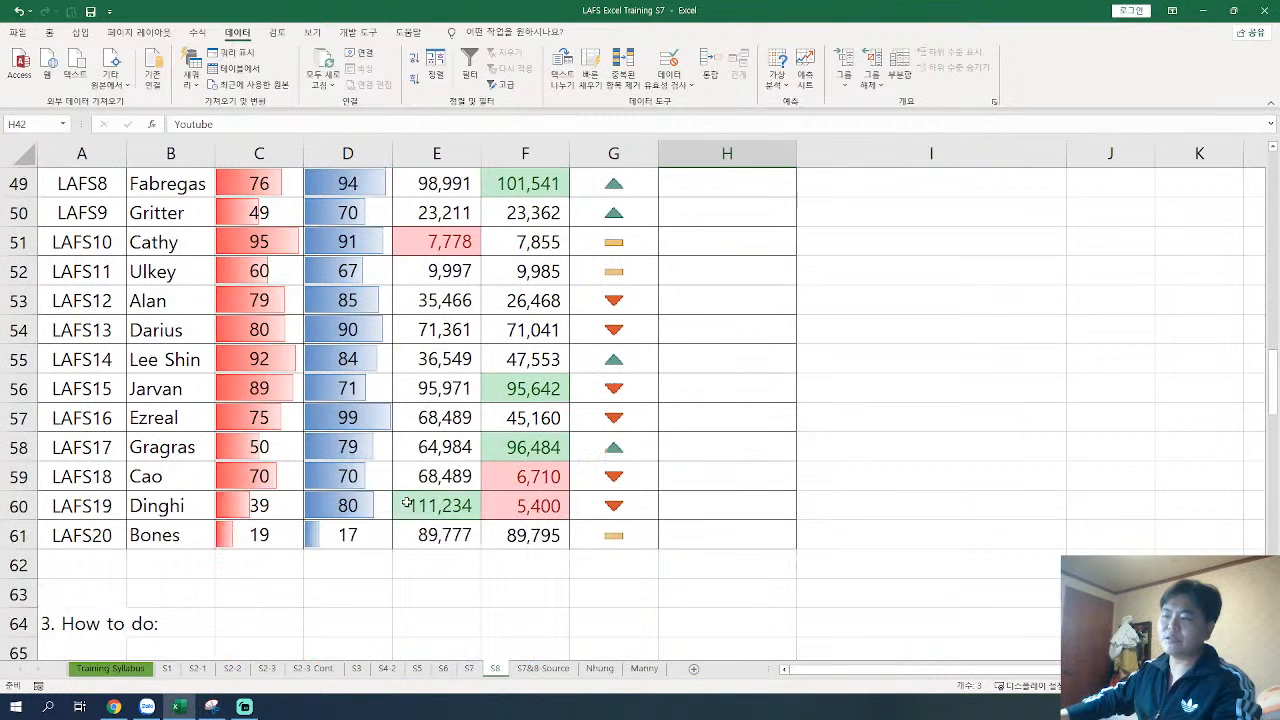
{"action": "scroll", "coordinate": [408, 497], "scroll_direction": "down", "scroll_amount": 2}
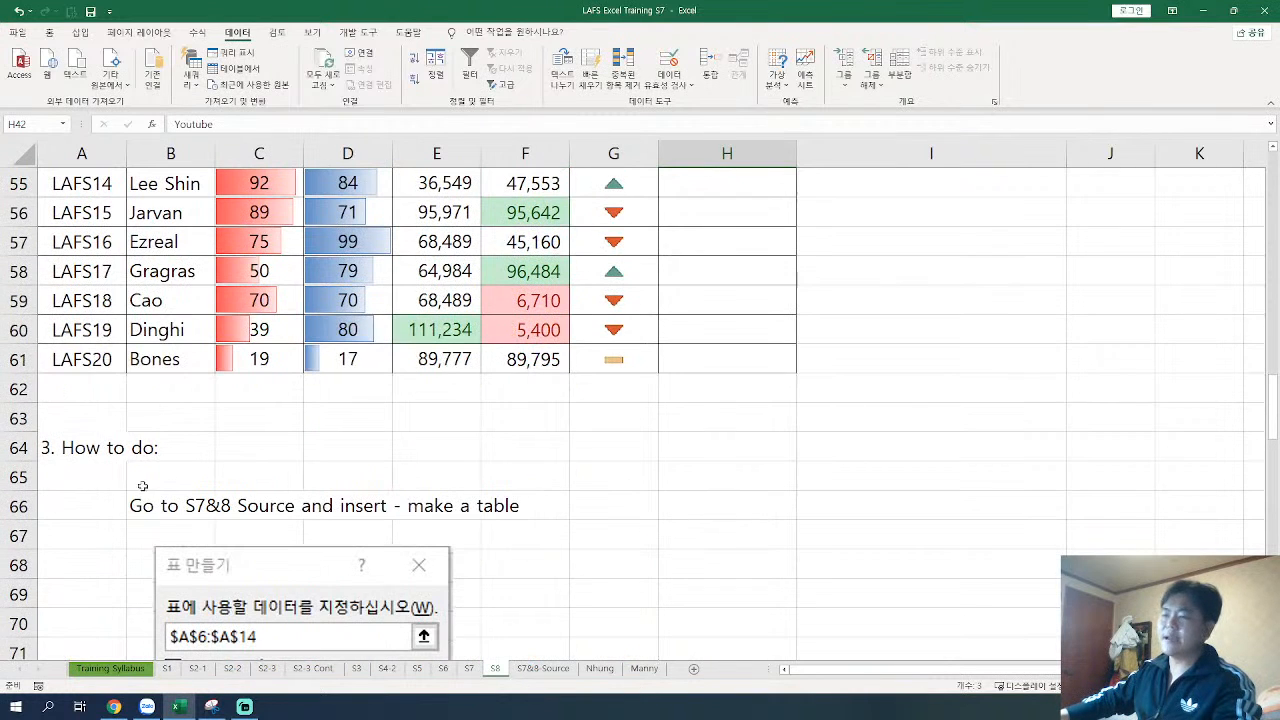
{"action": "left_click", "coordinate": [86, 447]}
{"action": "scroll", "coordinate": [162, 454], "scroll_direction": "down", "scroll_amount": 2}
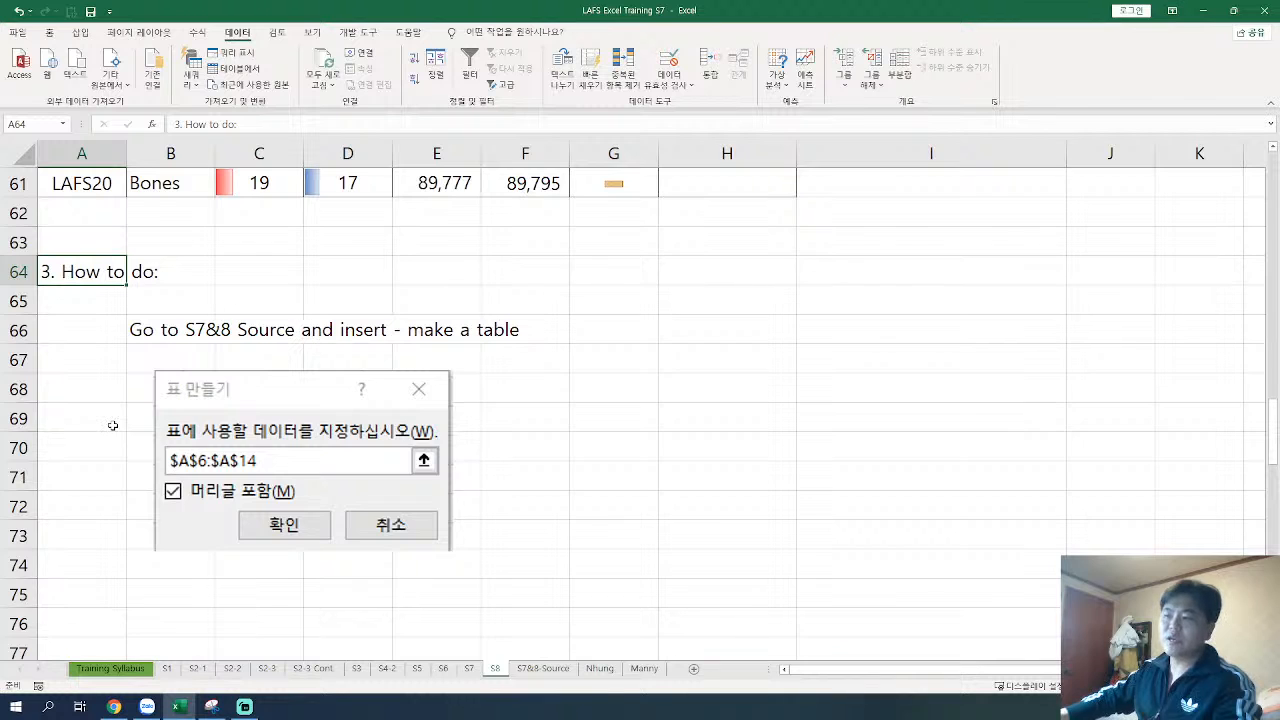
{"action": "scroll", "coordinate": [220, 440], "scroll_direction": "up", "scroll_amount": 1}
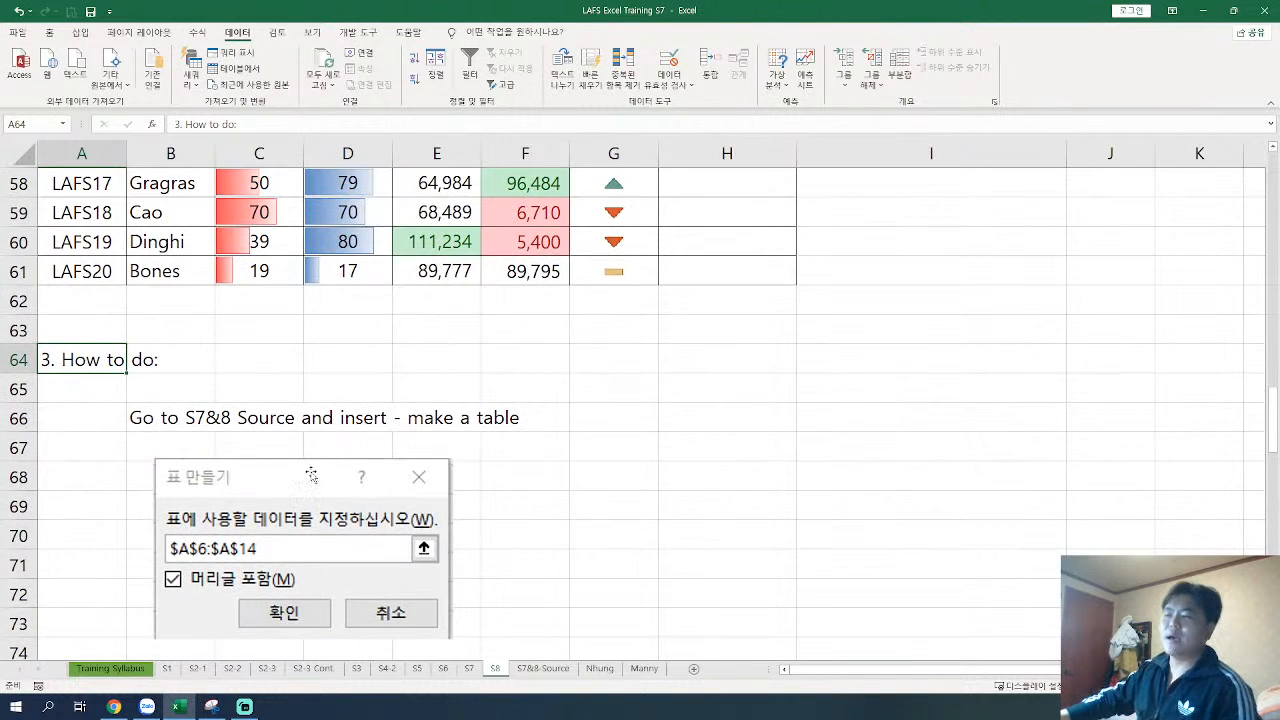
{"action": "left_click", "coordinate": [172, 425]}
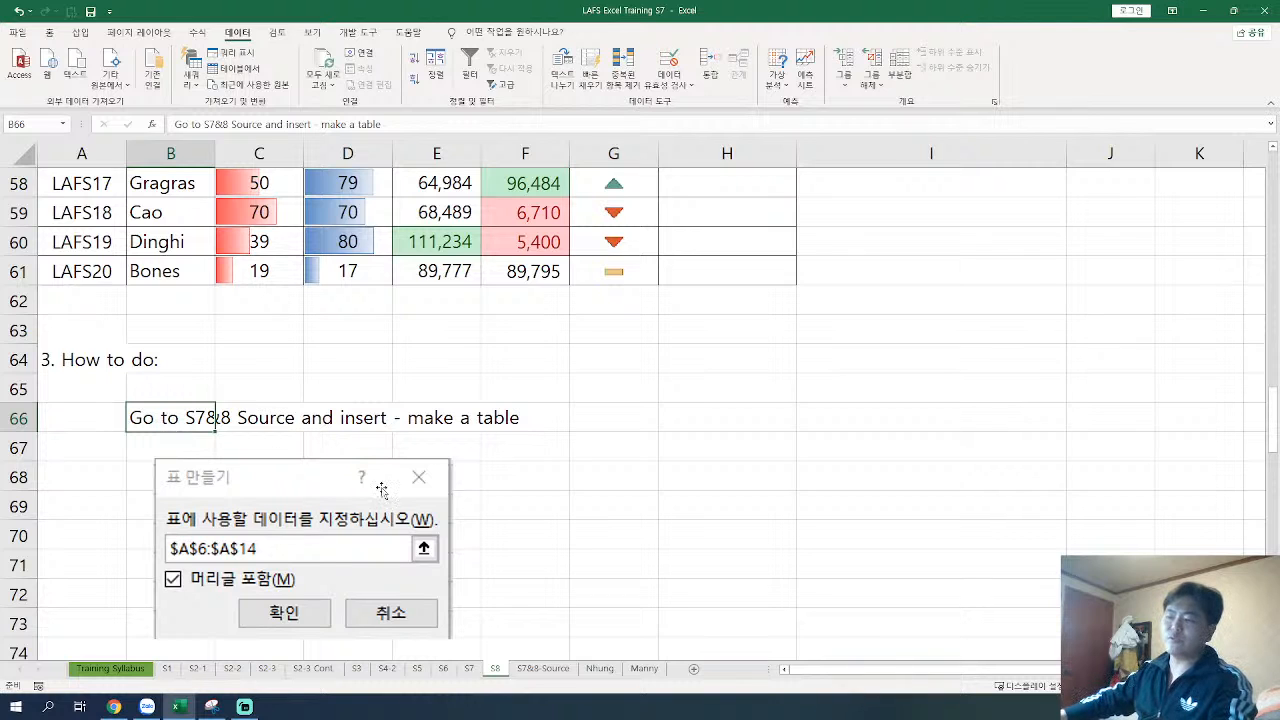
{"action": "left_click", "coordinate": [548, 670]}
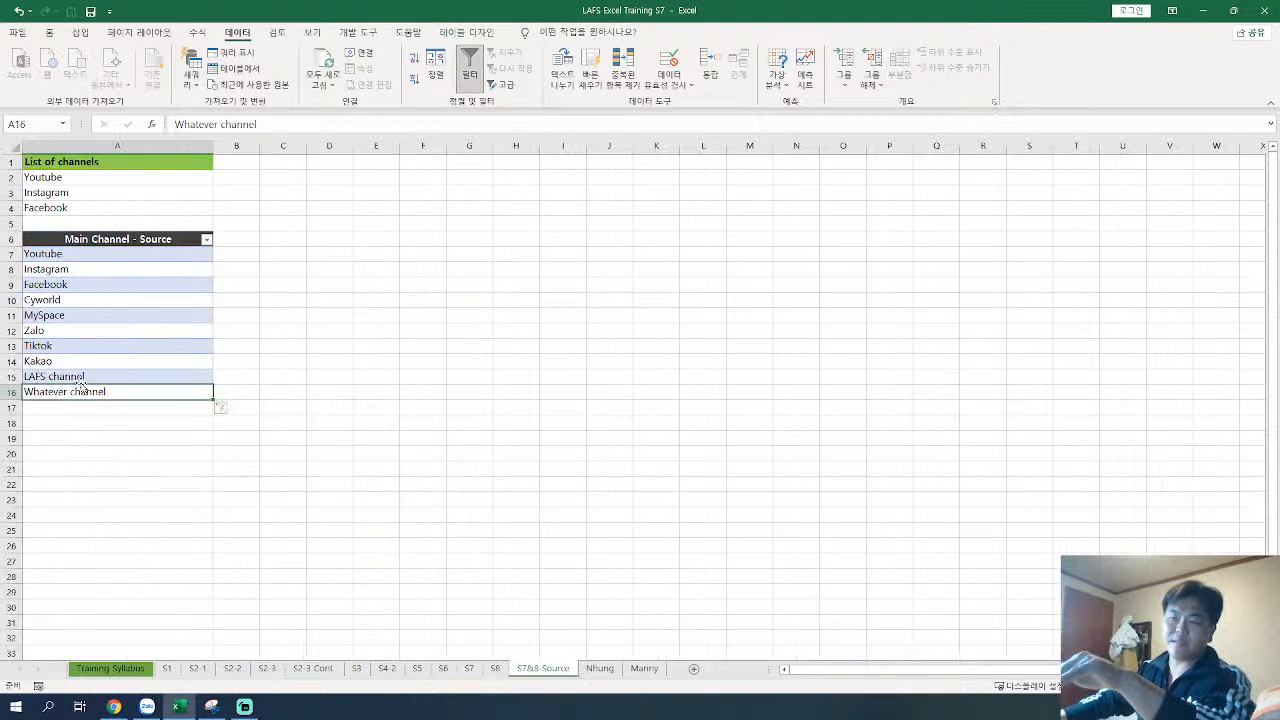
{"action": "left_click", "coordinate": [495, 668]}
Step: Copy the first data table with its header row (A12:H32) and paste it at A77, below the How to do instructions
{"action": "scroll", "coordinate": [414, 568], "scroll_direction": "down", "scroll_amount": 4}
{"action": "scroll", "coordinate": [414, 568], "scroll_direction": "up", "scroll_amount": 7}
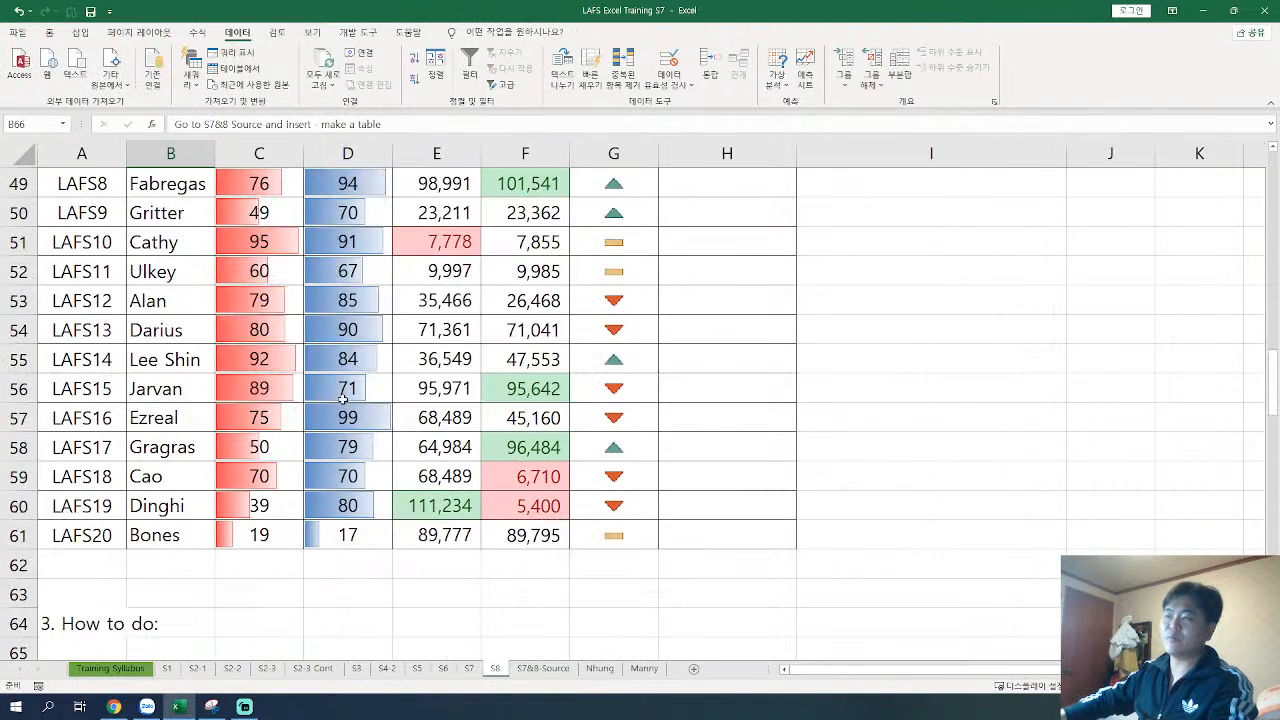
{"action": "scroll", "coordinate": [342, 400], "scroll_direction": "up", "scroll_amount": 14}
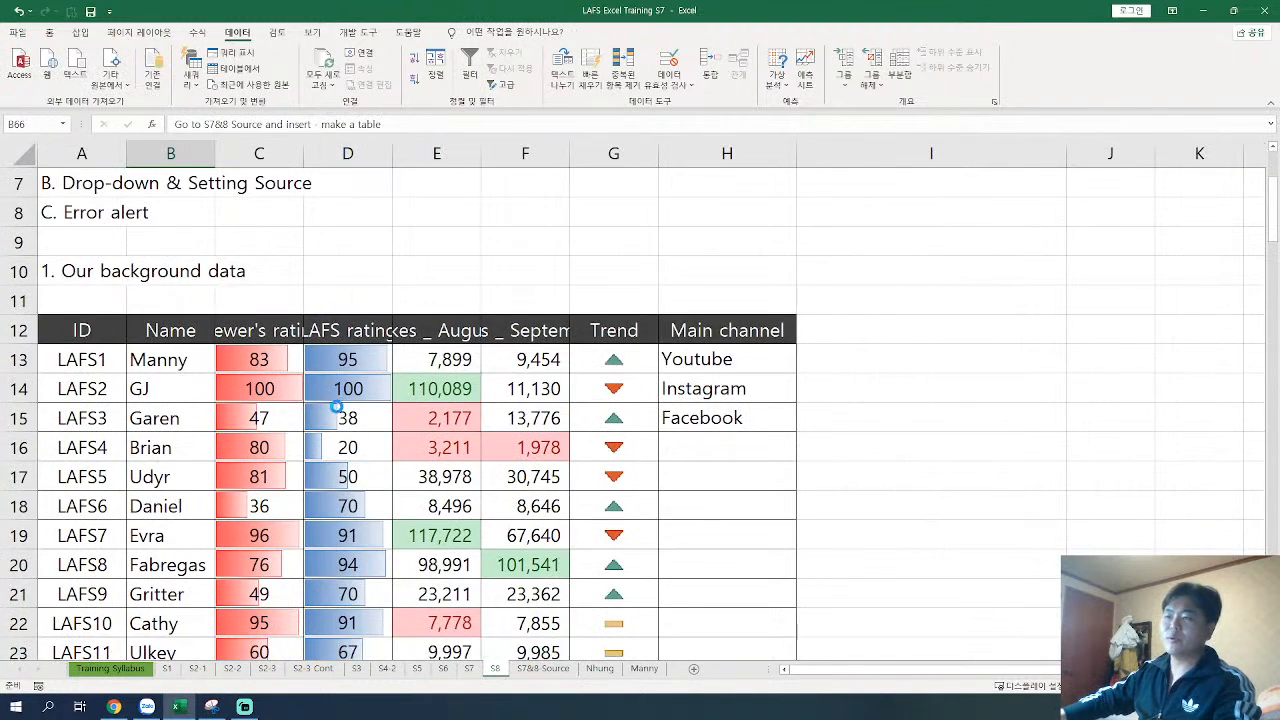
{"action": "scroll", "coordinate": [342, 400], "scroll_direction": "down", "scroll_amount": 3, "text": "ctrl"}
{"action": "left_click_drag", "start_coordinate": [57, 348], "coordinate": [472, 628]}
{"action": "key", "text": "ctrl+c"}
{"action": "scroll", "coordinate": [463, 537], "scroll_direction": "down", "scroll_amount": 7}
{"action": "scroll", "coordinate": [465, 544], "scroll_direction": "down", "scroll_amount": 12}
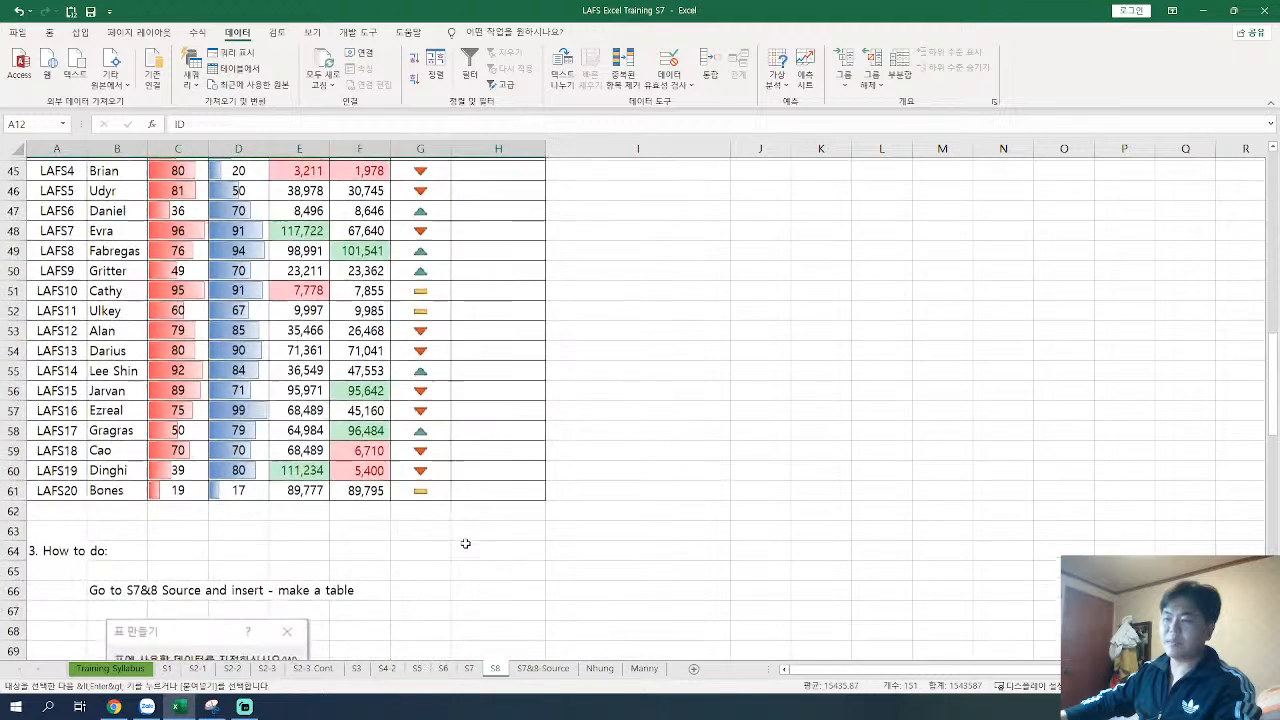
{"action": "left_click", "coordinate": [60, 381]}
{"action": "key", "text": "ctrl+v"}
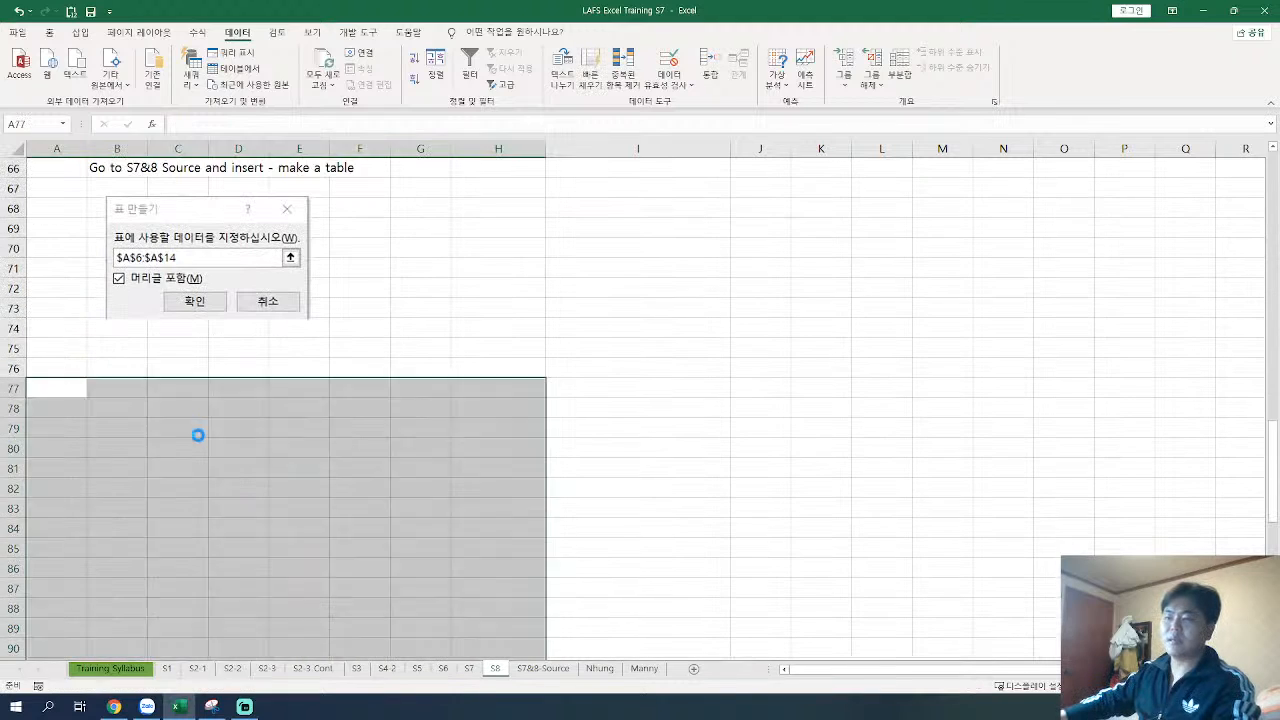
Step: Examine the channel options in the drop-down list of Main channel cell H78 in the pasted table
{"action": "left_click_drag", "start_coordinate": [496, 410], "coordinate": [494, 605]}
{"action": "scroll", "coordinate": [494, 605], "scroll_direction": "down", "scroll_amount": 1}
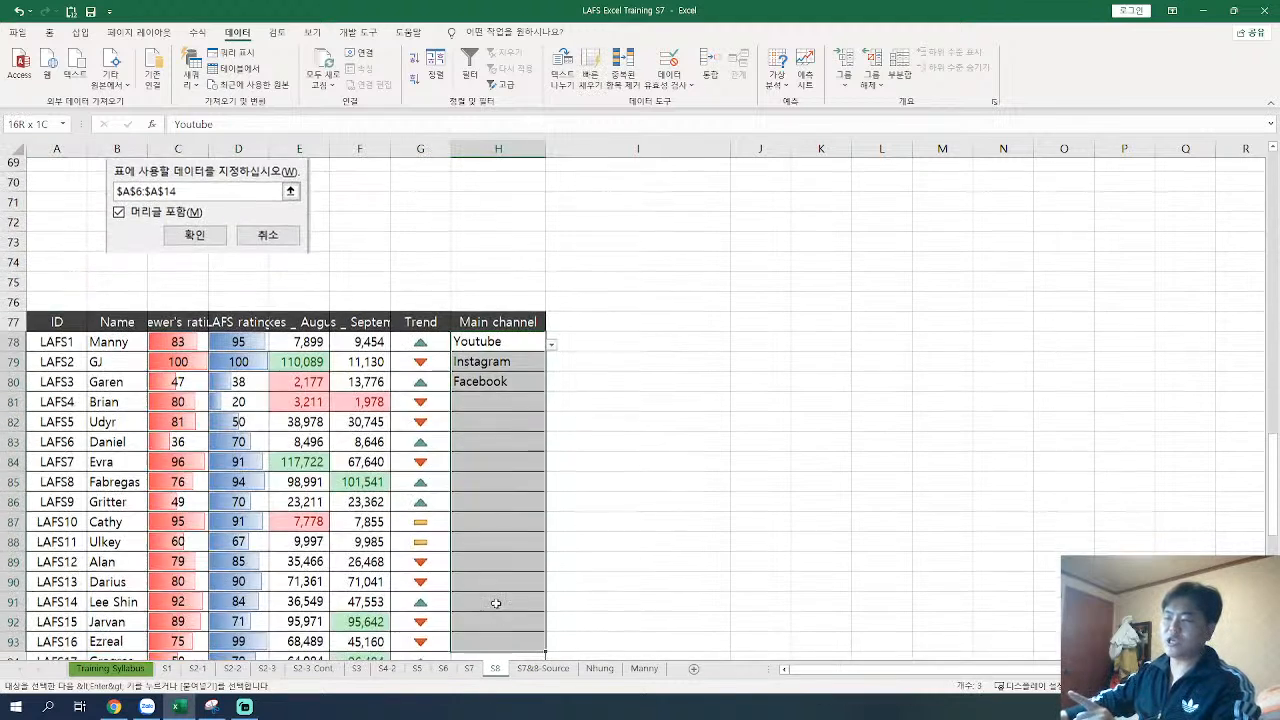
{"action": "left_click", "coordinate": [551, 330]}
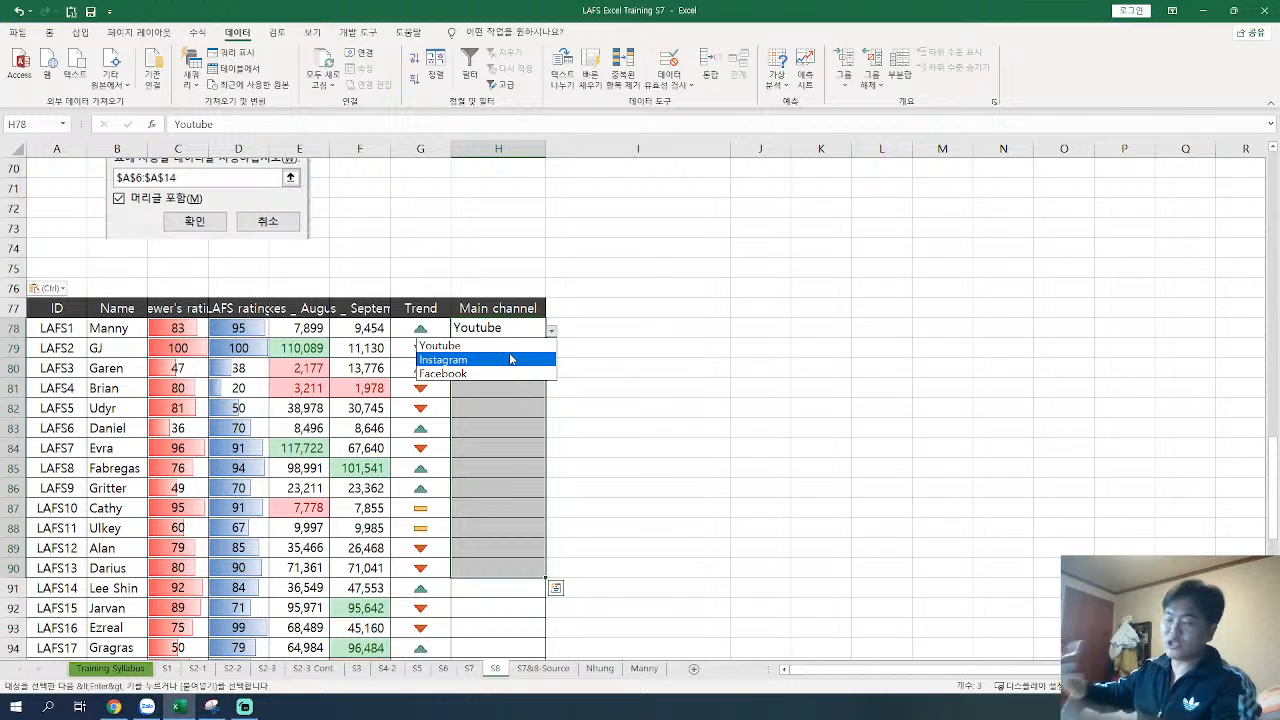
{"action": "key", "text": "Escape"}
{"action": "left_click", "coordinate": [477, 292]}
{"action": "scroll", "coordinate": [420, 300], "scroll_direction": "up", "scroll_amount": 2}
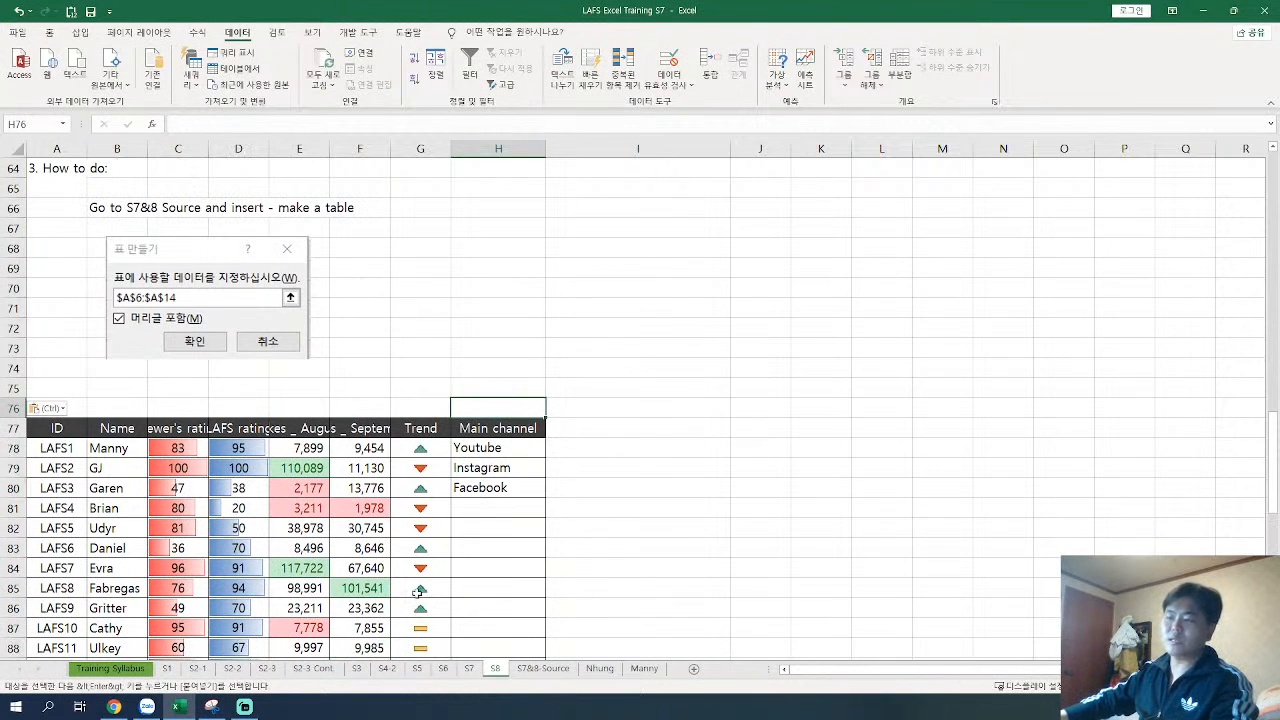
Step: On the S7&8-Source sheet, enter the heading Channel_practice in A18, below the Main Channel - Source table
{"action": "left_click", "coordinate": [541, 668]}
{"action": "left_click", "coordinate": [117, 422]}
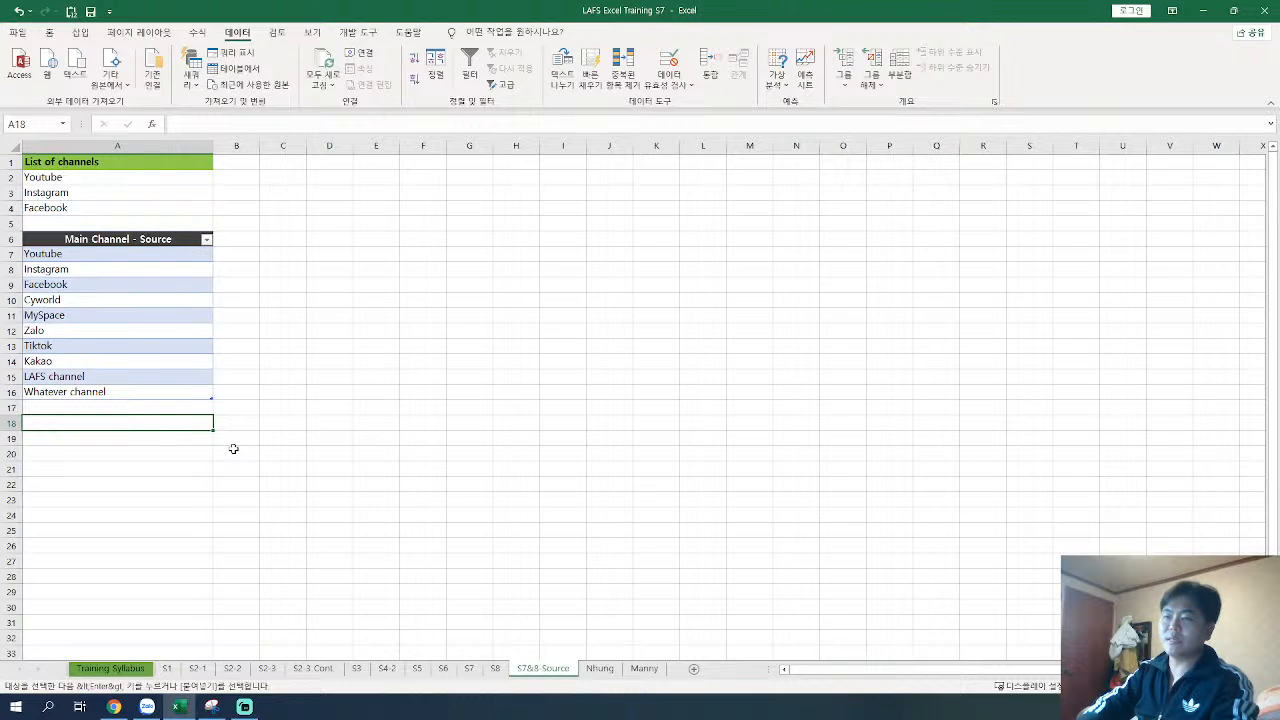
{"action": "type", "text": "pra"}
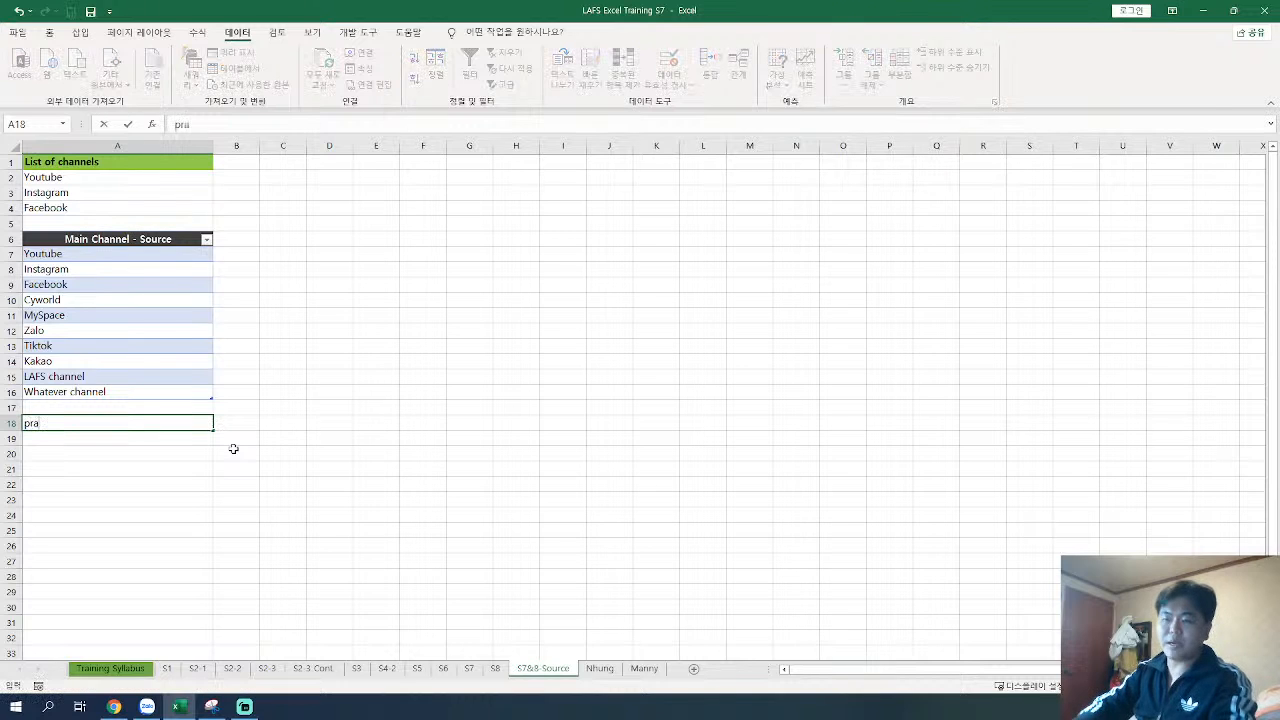
{"action": "type", "text": "hannel"}
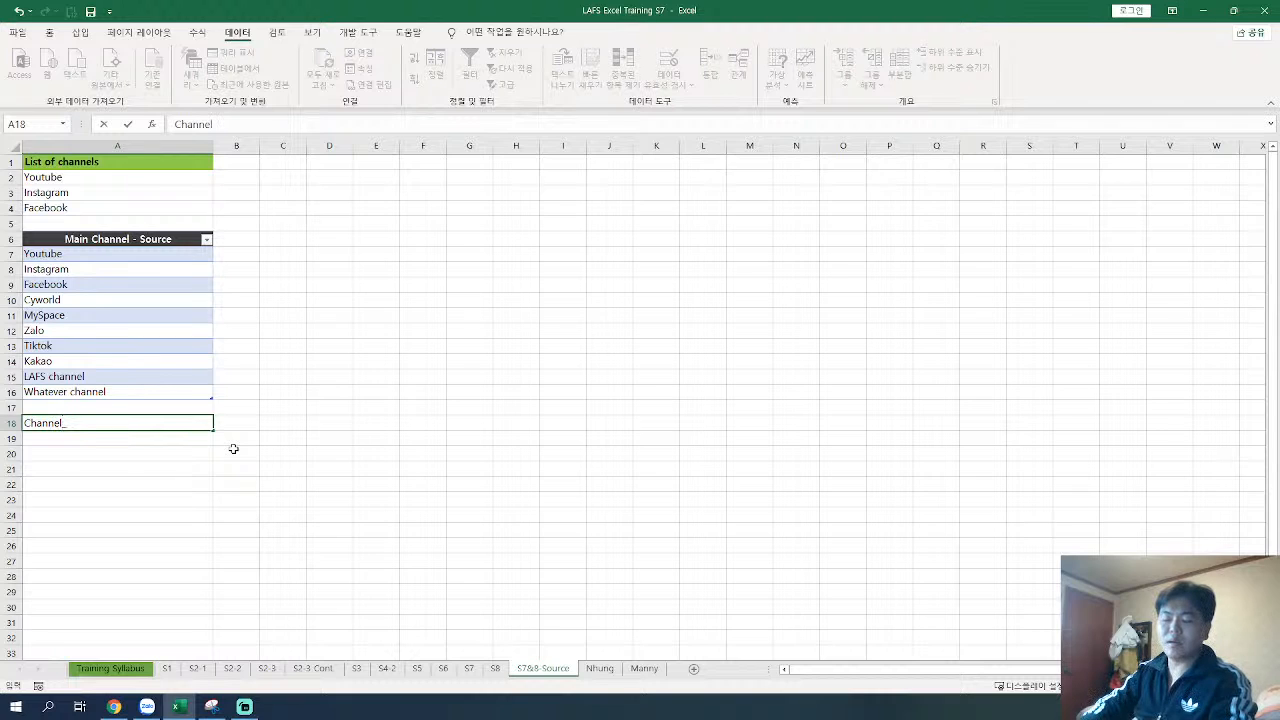
{"action": "type", "text": "_new"}
{"action": "key", "text": "BackSpace"}
{"action": "key", "text": "BackSpace"}
{"action": "key", "text": "BackSpace"}
{"action": "type", "text": "practice"}
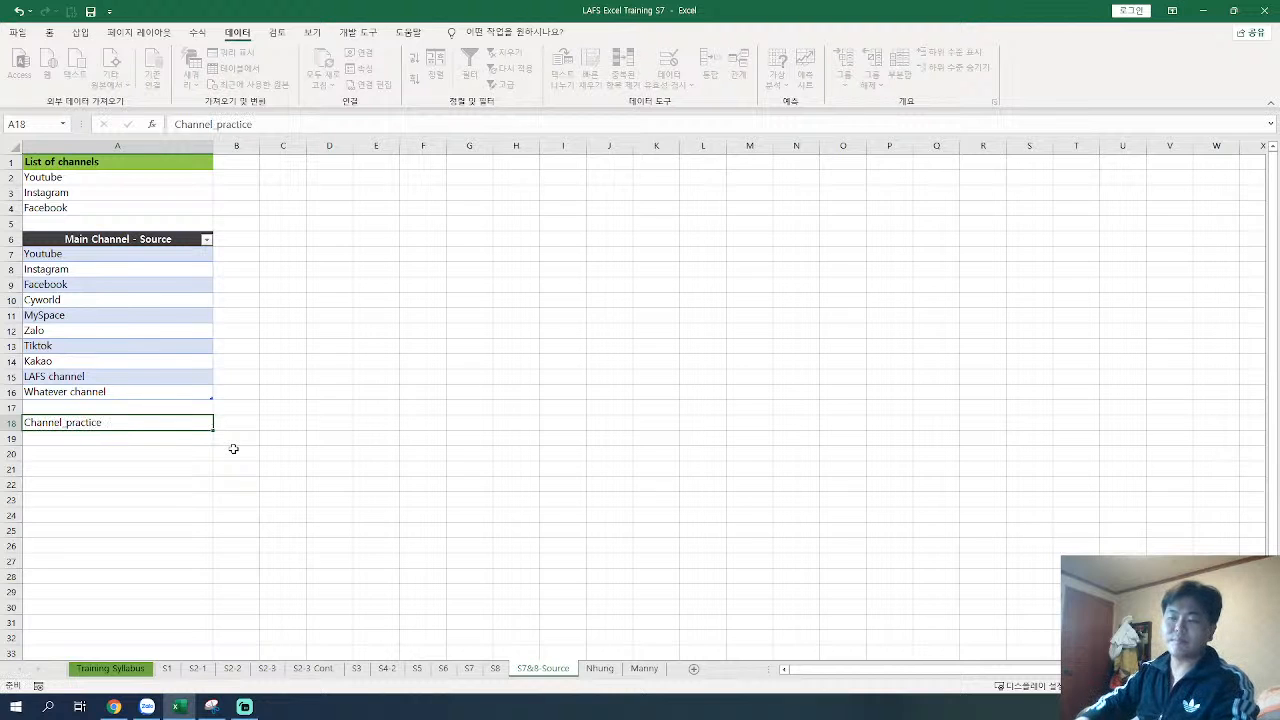
{"action": "key", "text": "Return"}
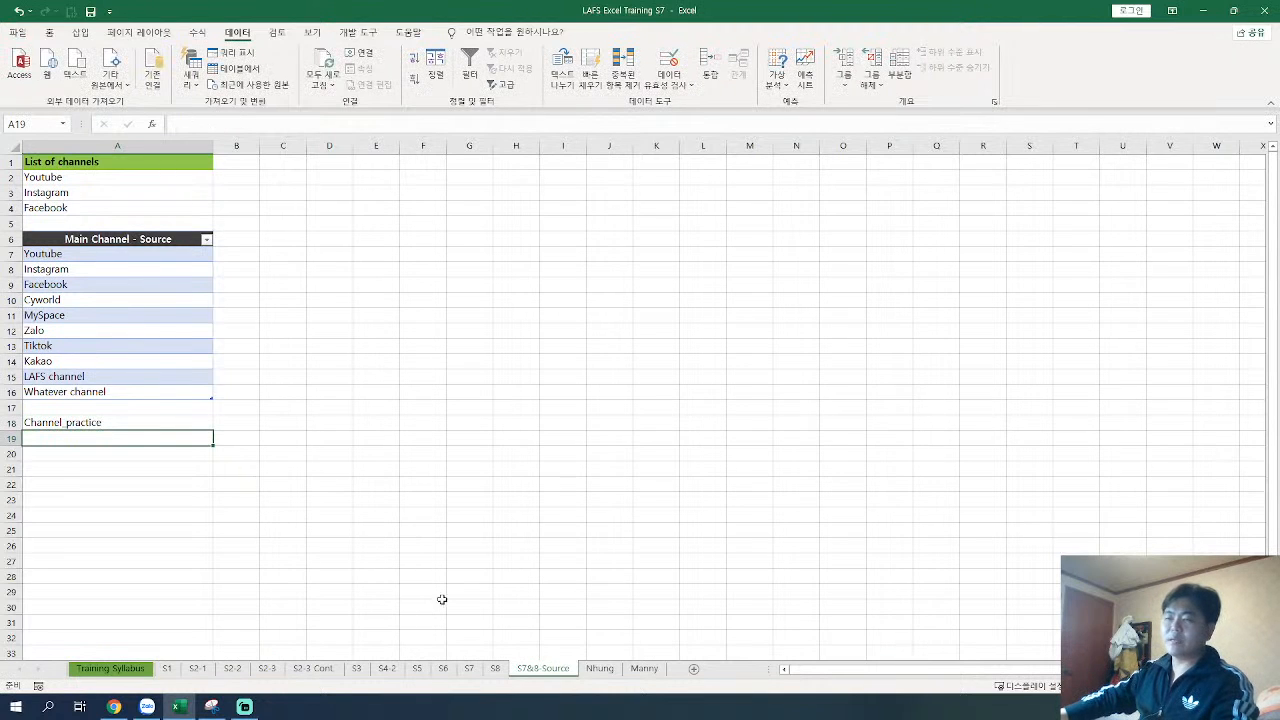
Step: Copy the first six channels, Youtube to Zalo (A7:A12), and paste them below the Channel_practice heading, starting at A19
{"action": "left_click_drag", "start_coordinate": [60, 256], "coordinate": [94, 333]}
{"action": "key", "text": "ctrl+c"}
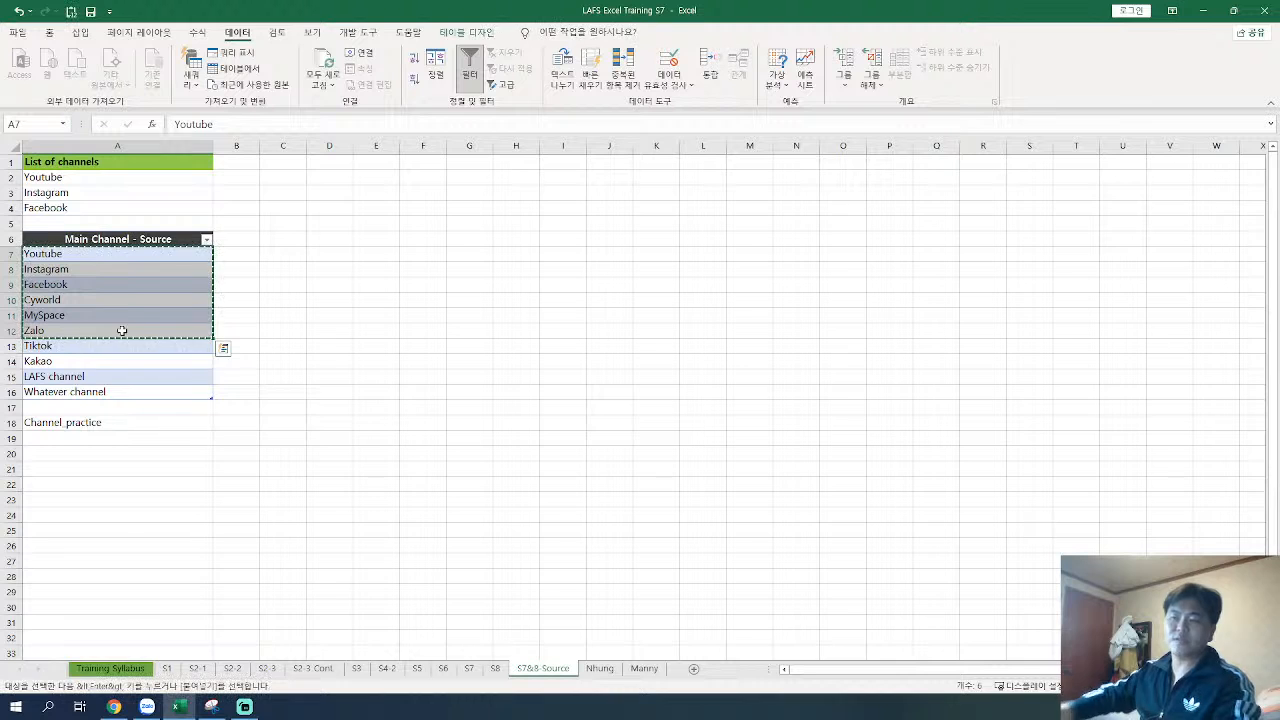
{"action": "key", "text": "ctrl+q"}
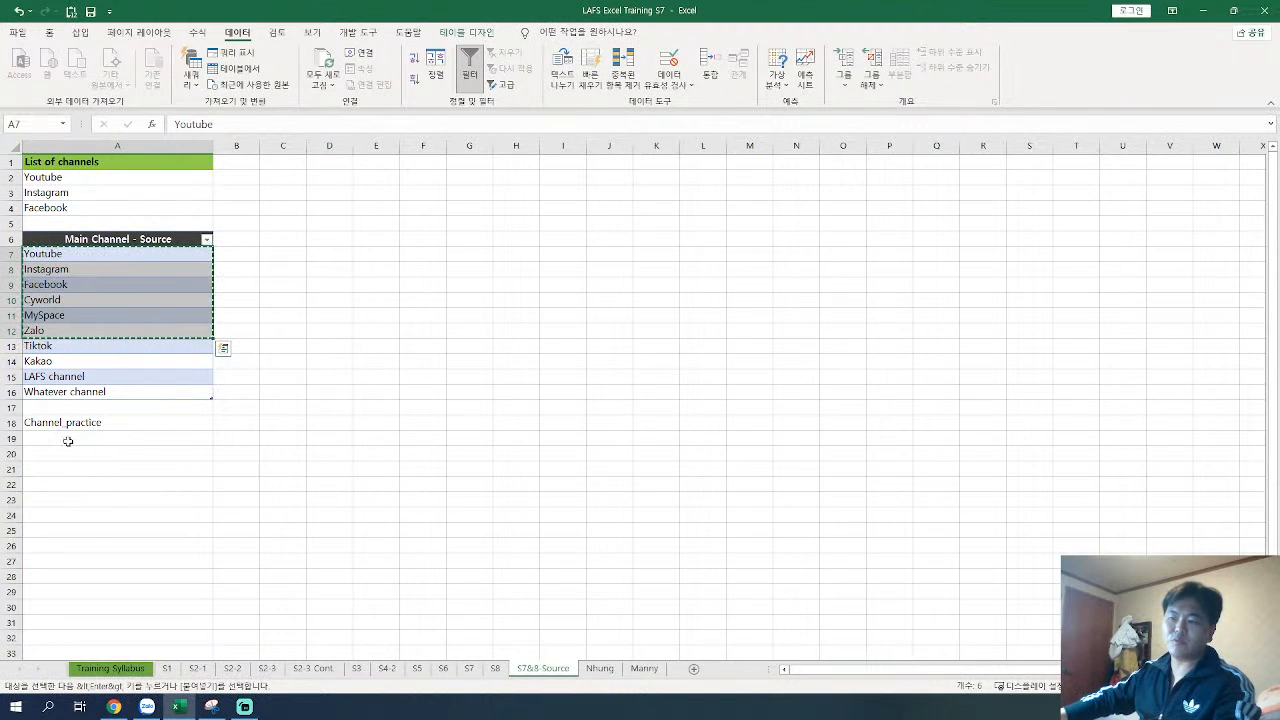
{"action": "left_click", "coordinate": [163, 440]}
{"action": "key", "text": "ctrl+v"}
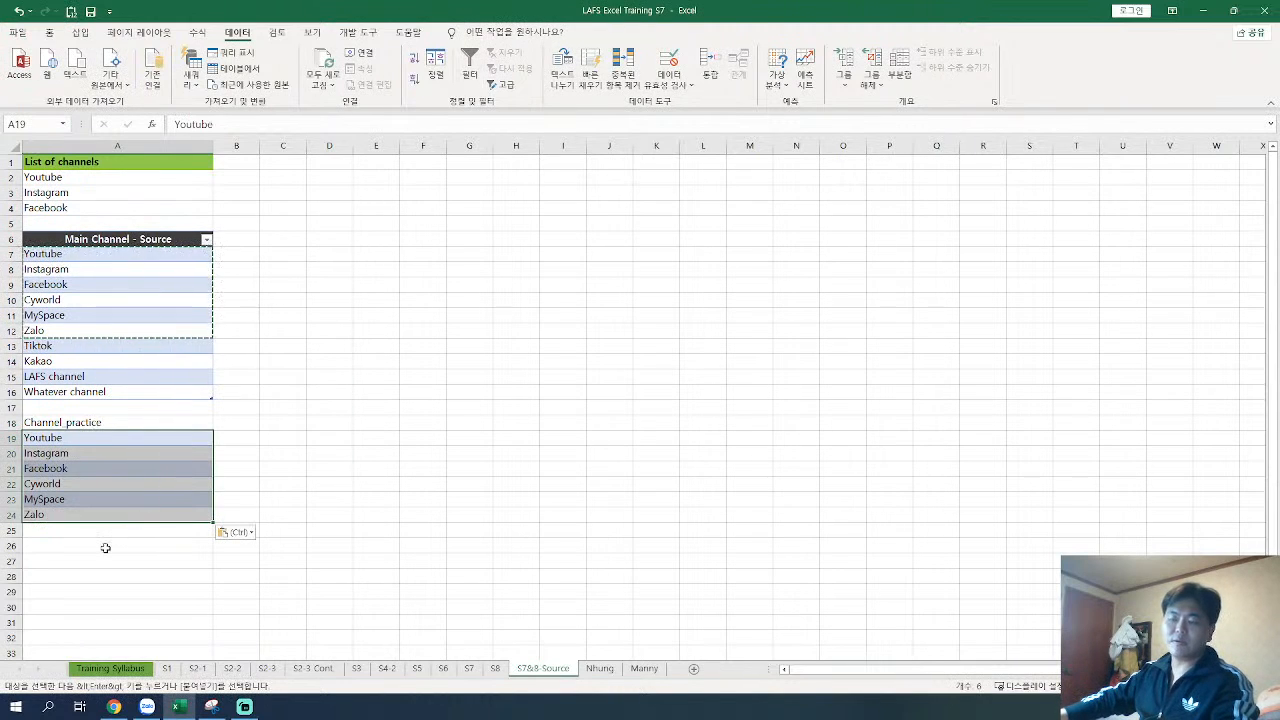
{"action": "left_click", "coordinate": [110, 453]}
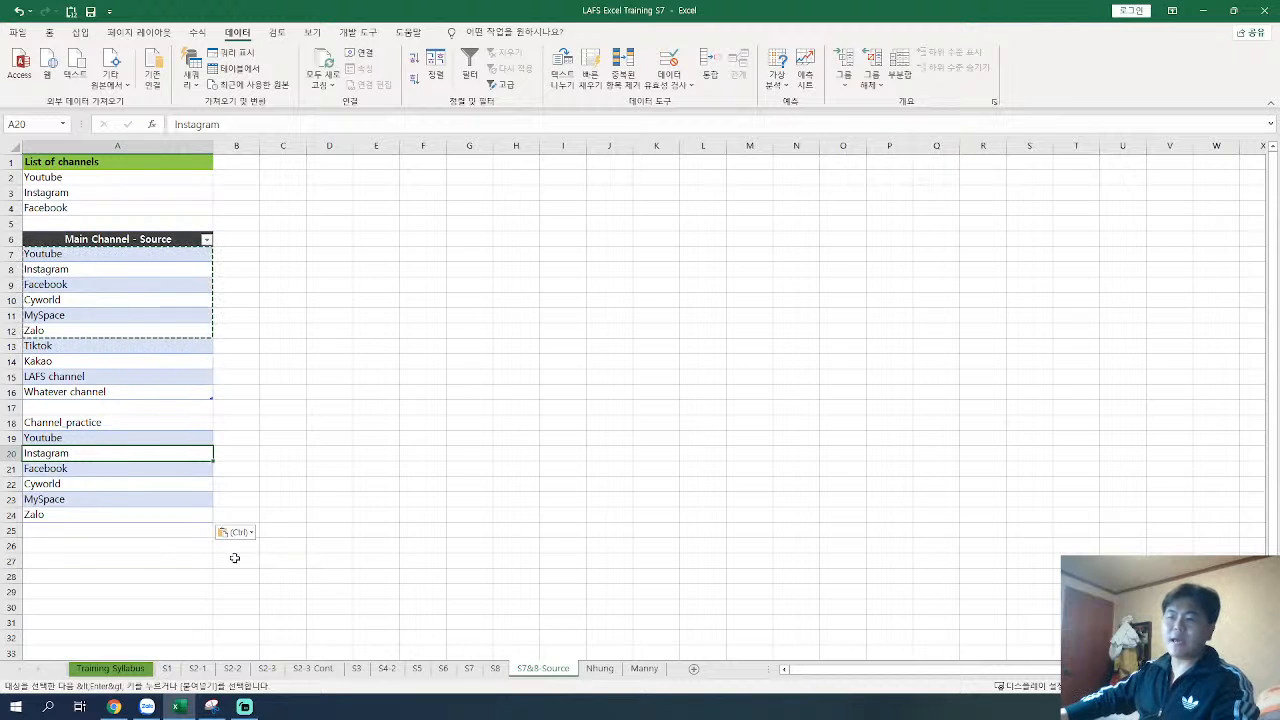
{"action": "key", "text": "Escape"}
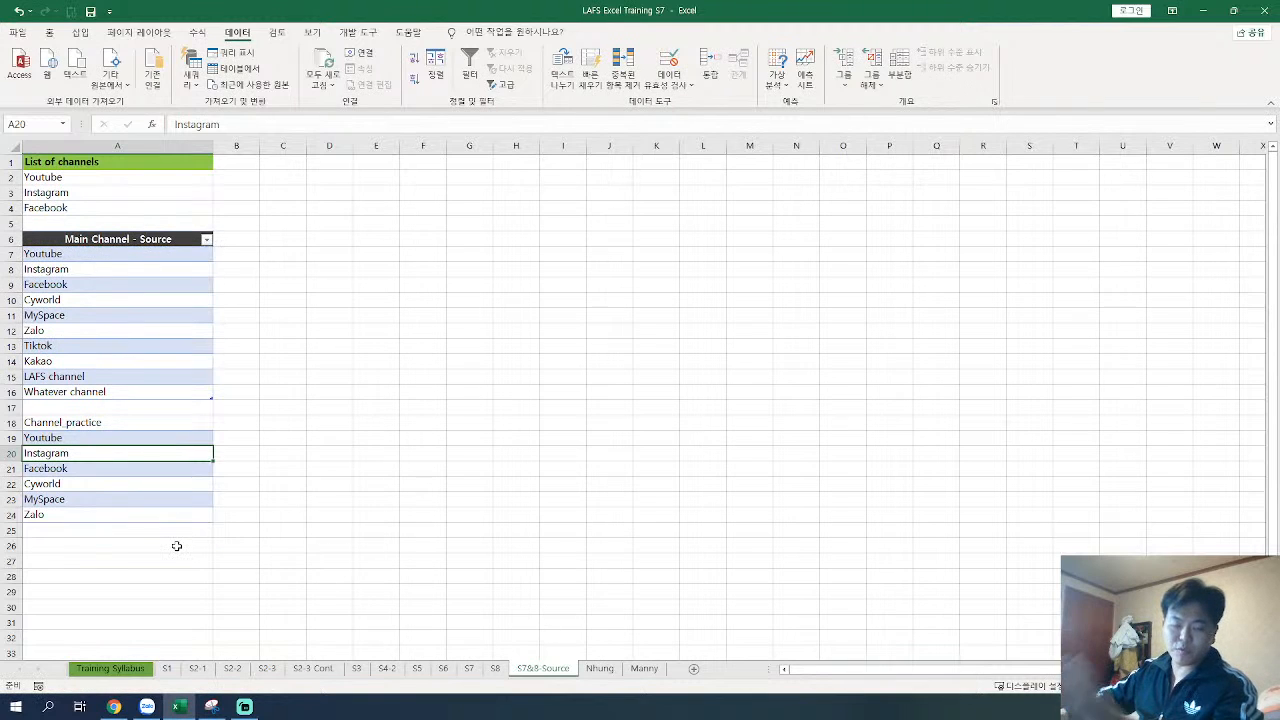
Step: Insert two blank rows above the Channel_practice heading
{"action": "right_click", "coordinate": [9, 422]}
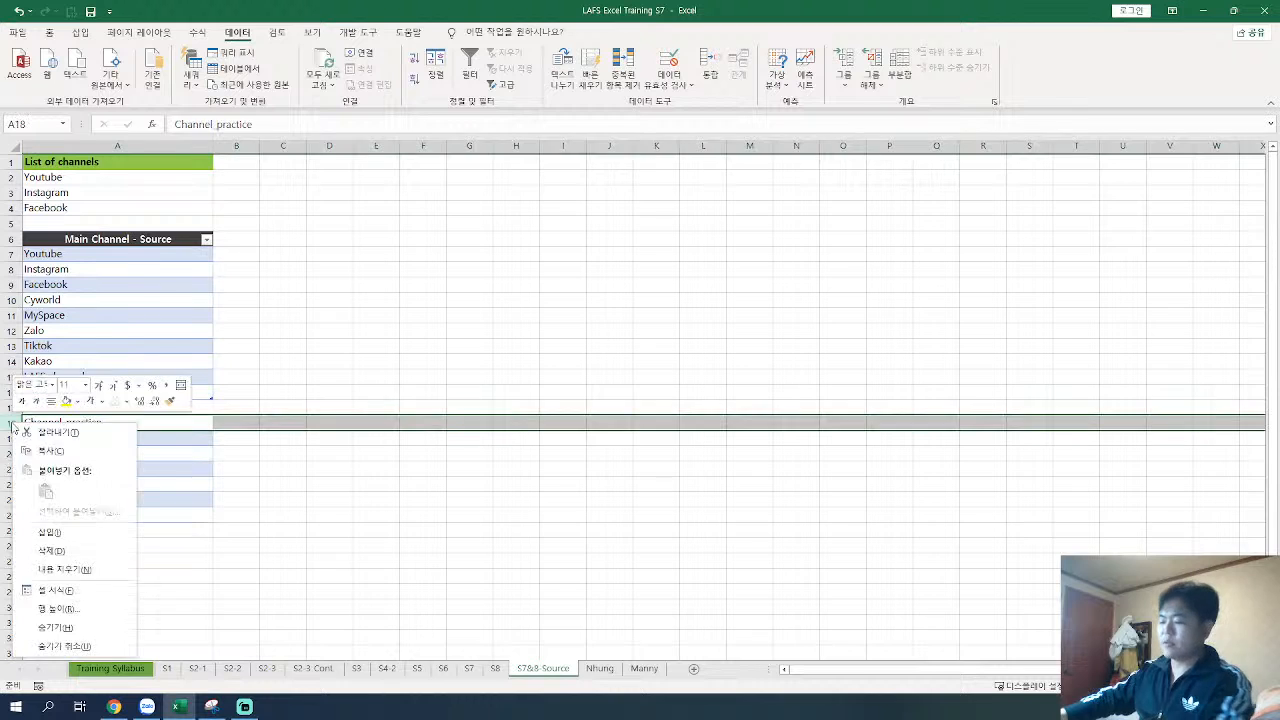
{"action": "key", "text": "i"}
{"action": "key", "text": "F4"}
{"action": "left_click", "coordinate": [236, 514]}
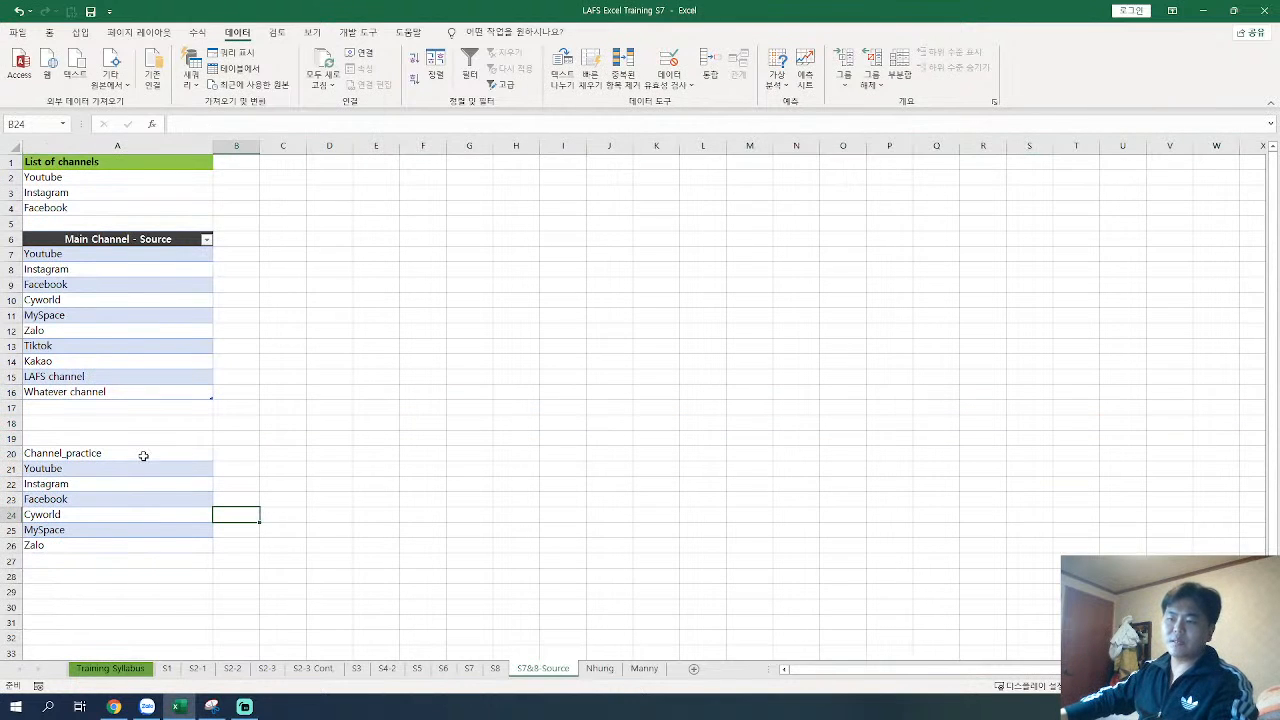
Step: Convert the Channel_practice list (A20:A26) into a table with headers, and check the filter list of its header
{"action": "left_click_drag", "start_coordinate": [143, 455], "coordinate": [140, 542]}
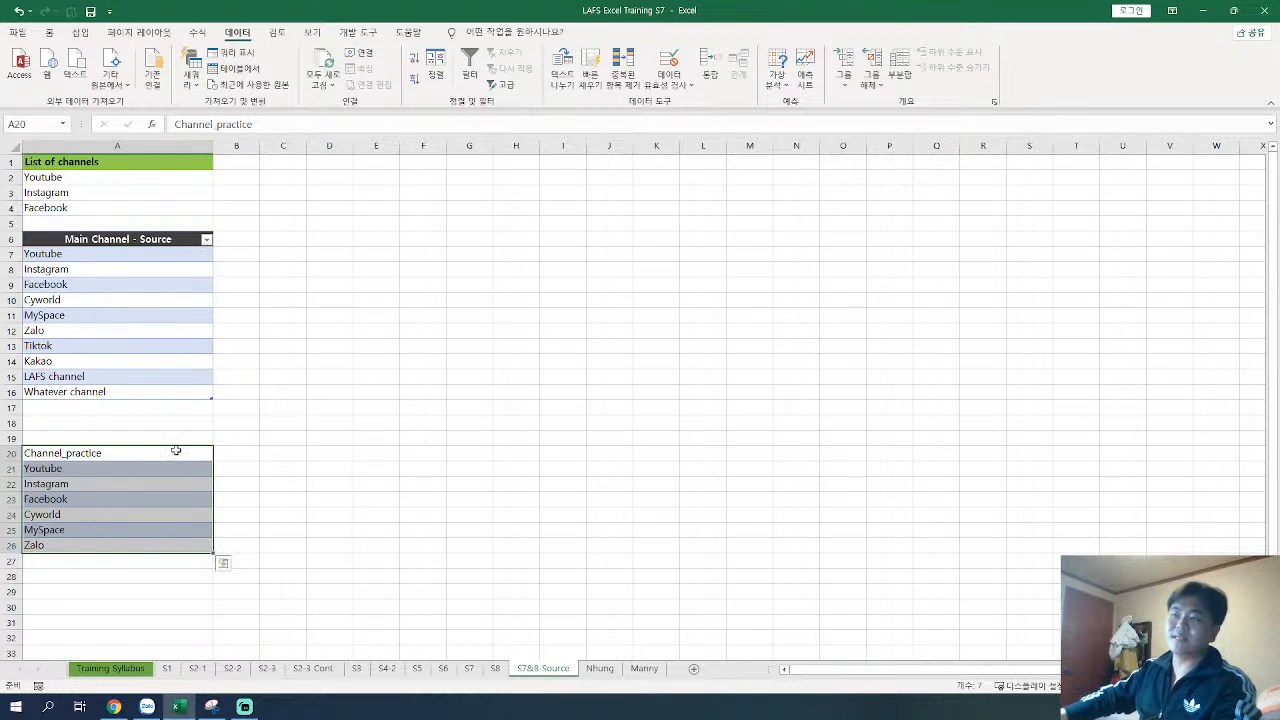
{"action": "left_click", "coordinate": [76, 451]}
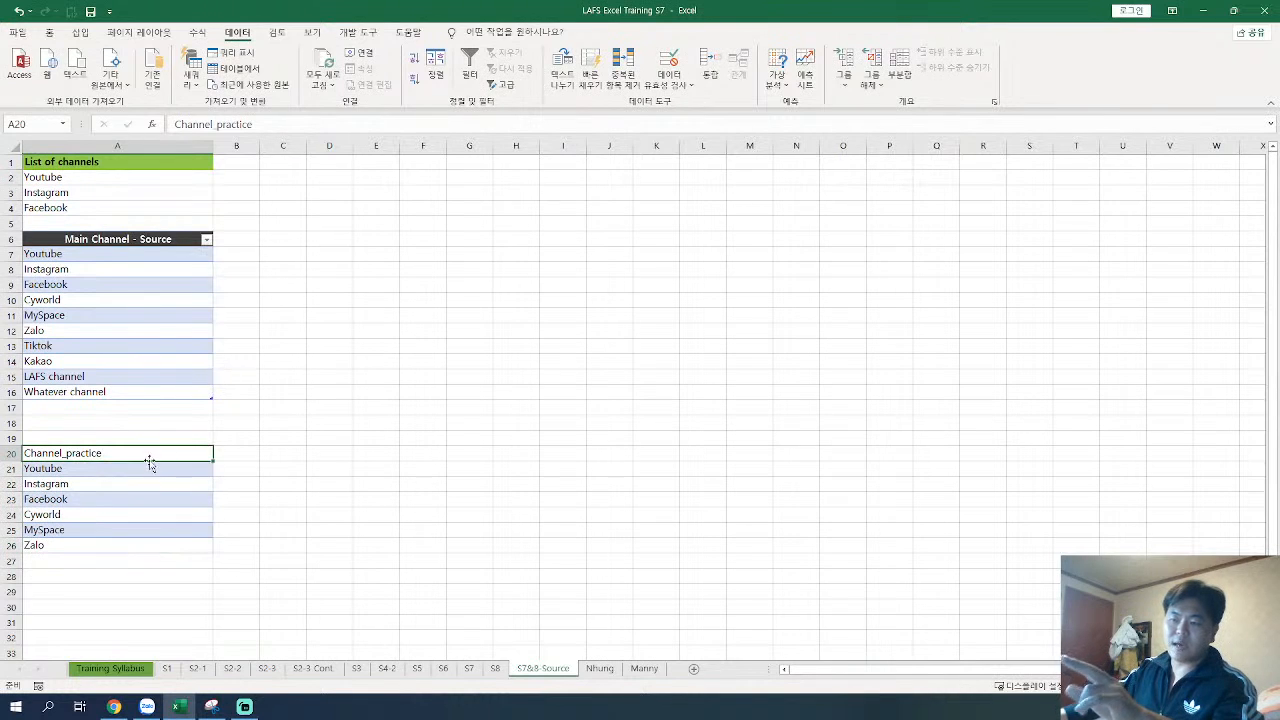
{"action": "left_click_drag", "start_coordinate": [141, 453], "coordinate": [134, 547]}
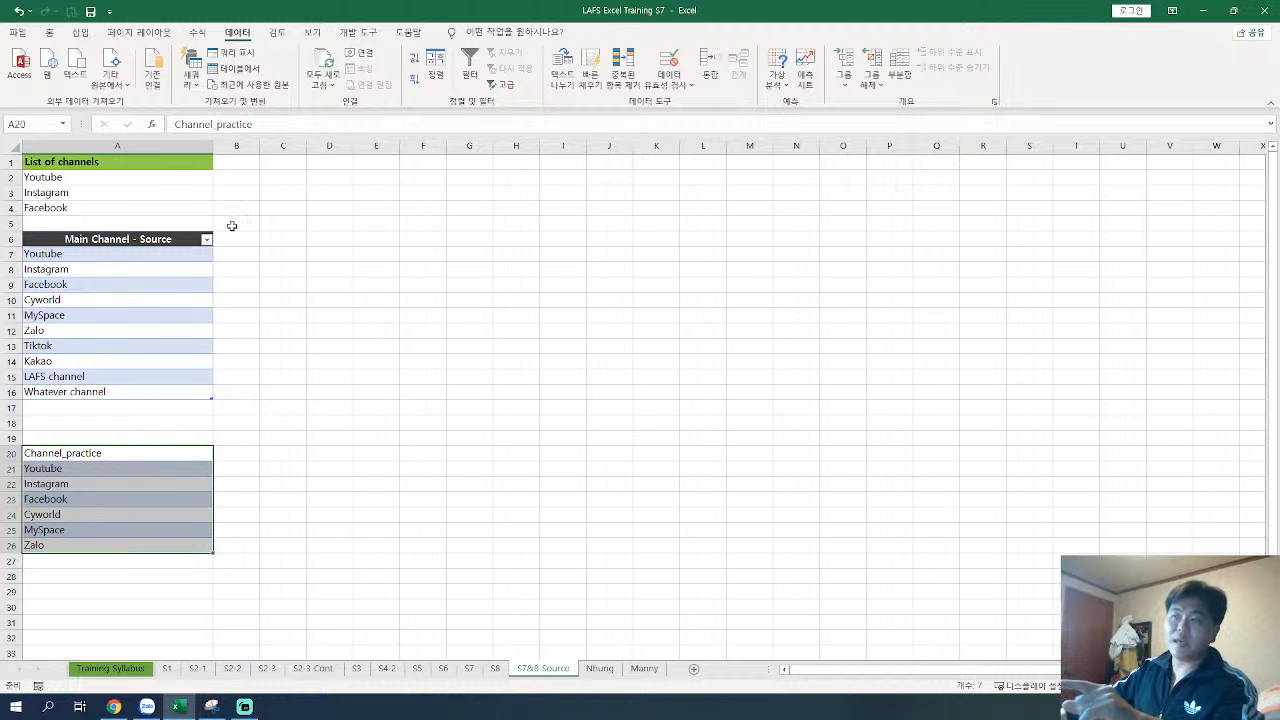
{"action": "left_click", "coordinate": [80, 33]}
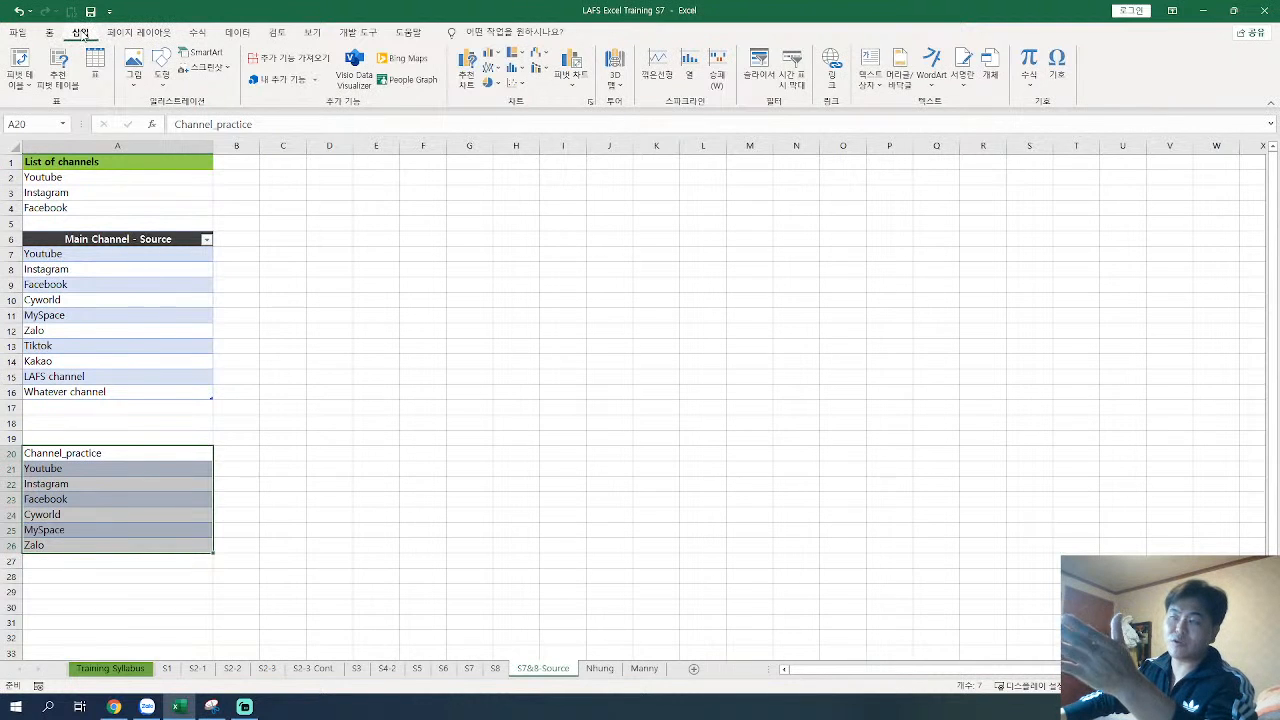
{"action": "left_click", "coordinate": [97, 64]}
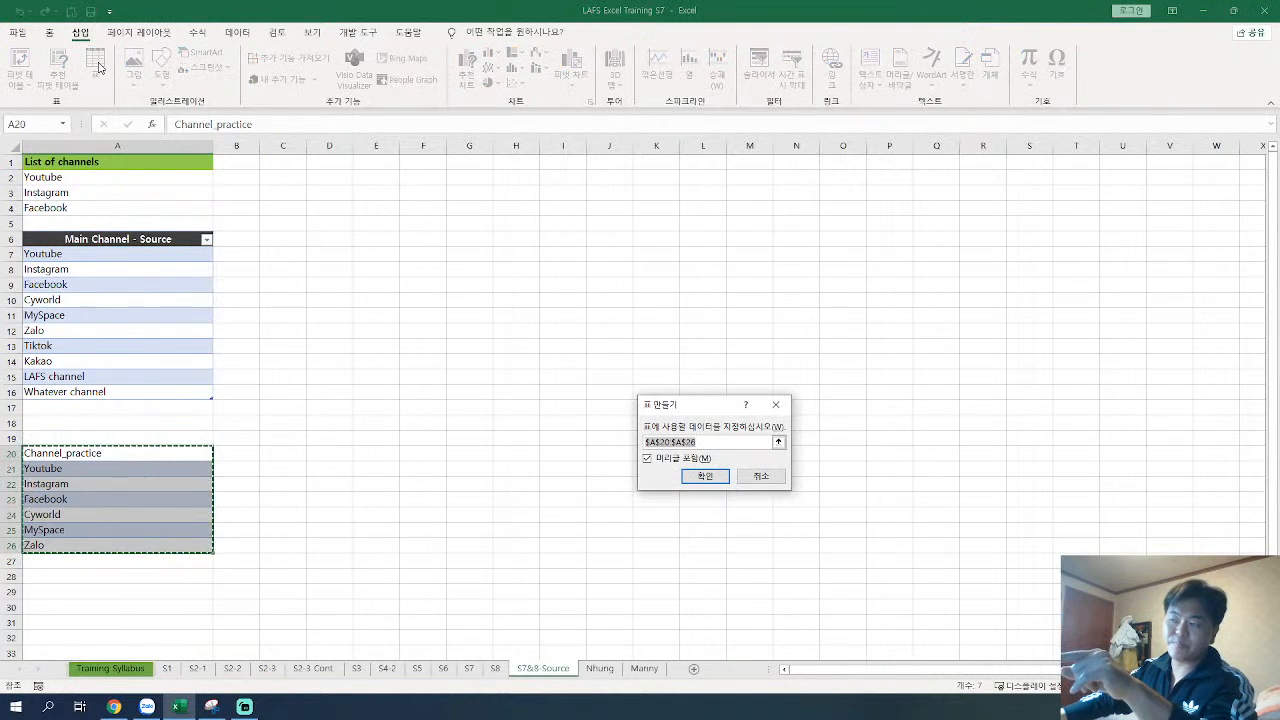
{"action": "left_click_drag", "start_coordinate": [697, 400], "coordinate": [350, 385]}
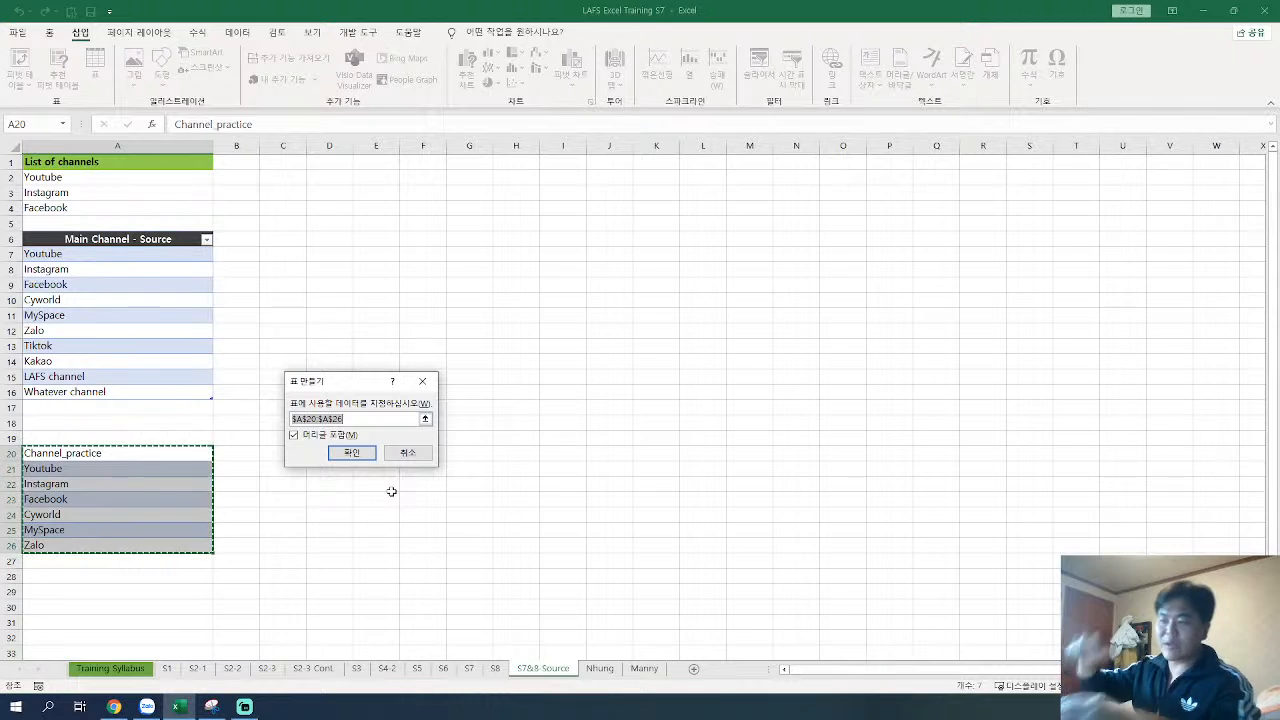
{"action": "left_click", "coordinate": [368, 453]}
{"action": "left_click", "coordinate": [190, 499]}
{"action": "left_click", "coordinate": [142, 453]}
{"action": "left_click", "coordinate": [205, 454]}
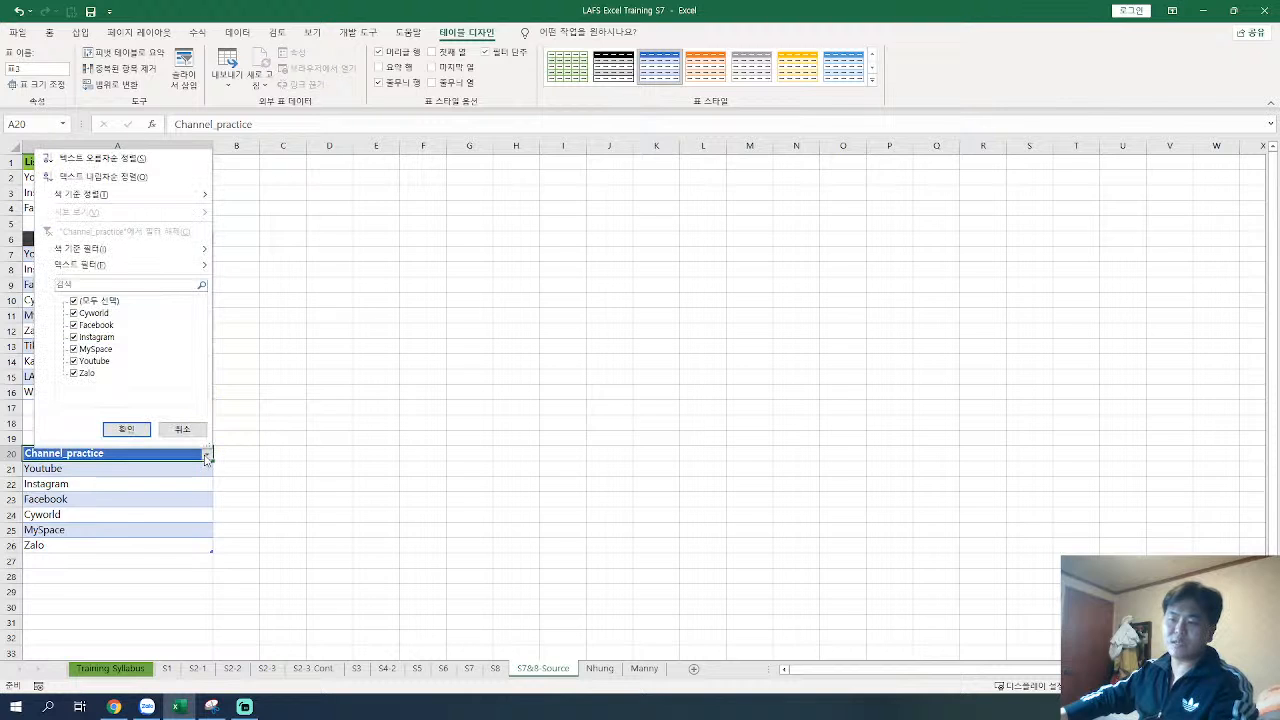
{"action": "left_click", "coordinate": [206, 458]}
{"action": "left_click", "coordinate": [174, 502]}
Step: Set the table name of the new practice table to Channel_practice
{"action": "left_click_drag", "start_coordinate": [142, 455], "coordinate": [135, 548]}
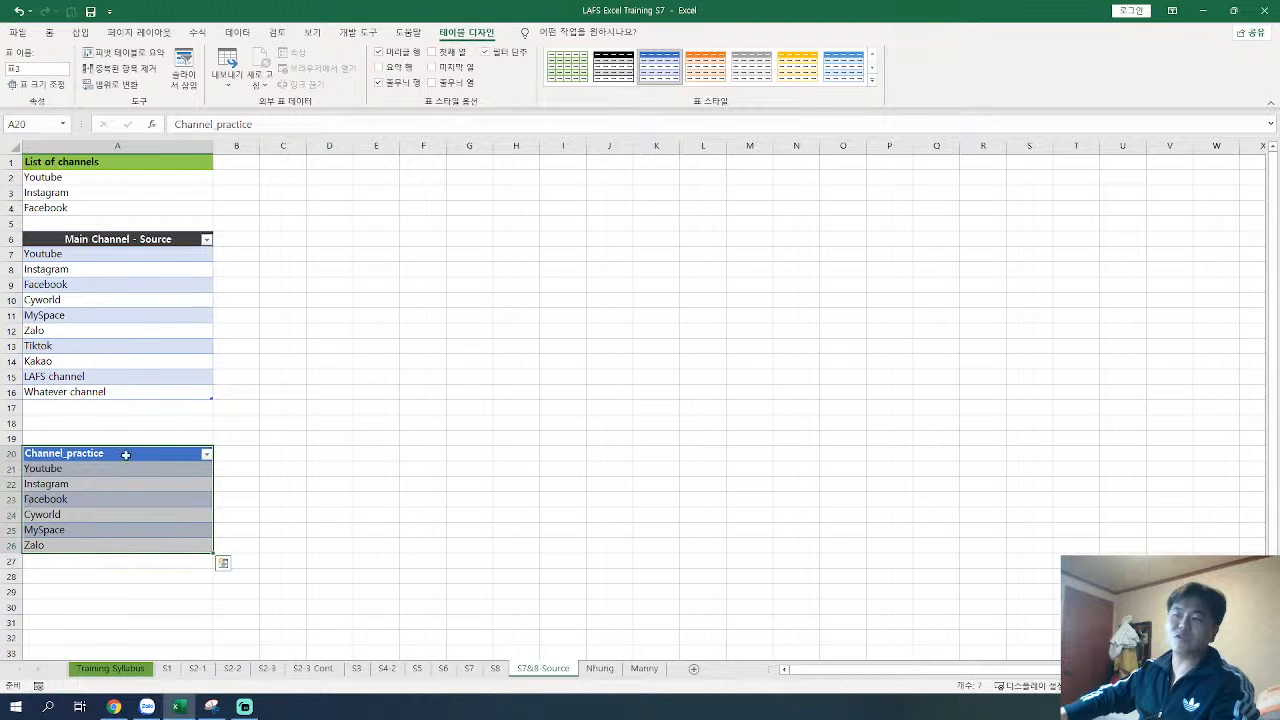
{"action": "left_click", "coordinate": [27, 69]}
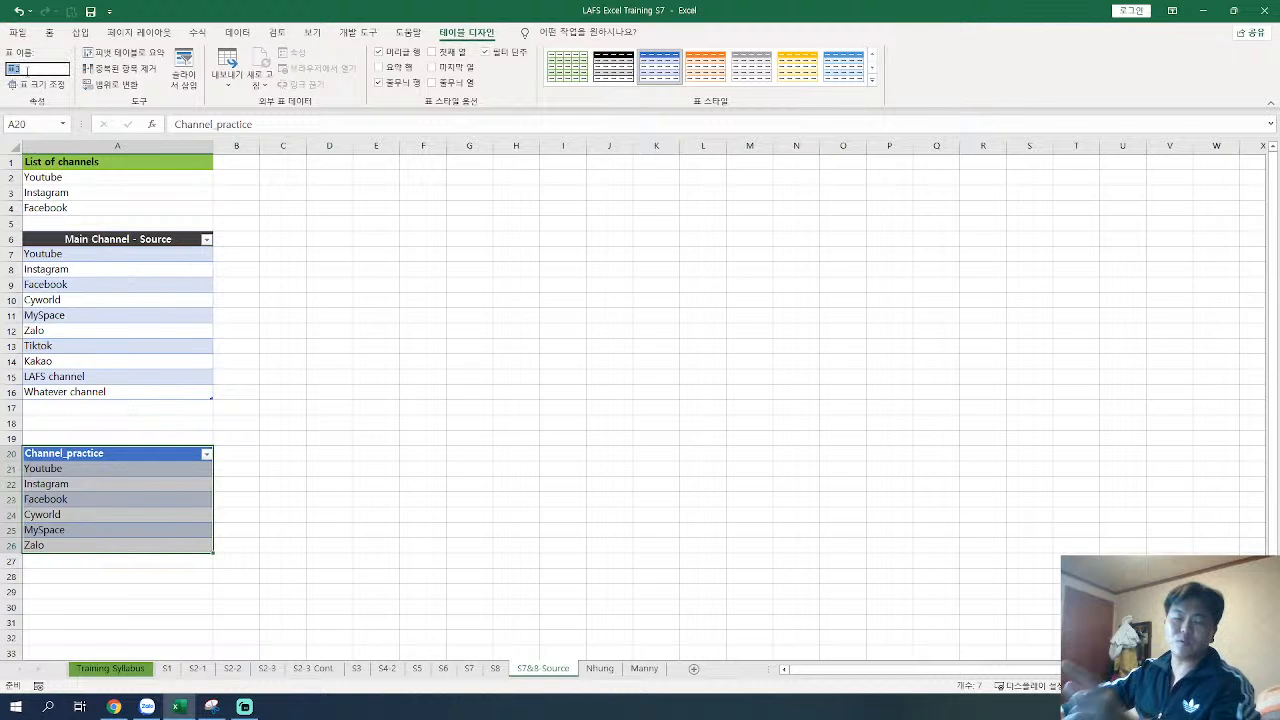
{"action": "key", "text": "BackSpace"}
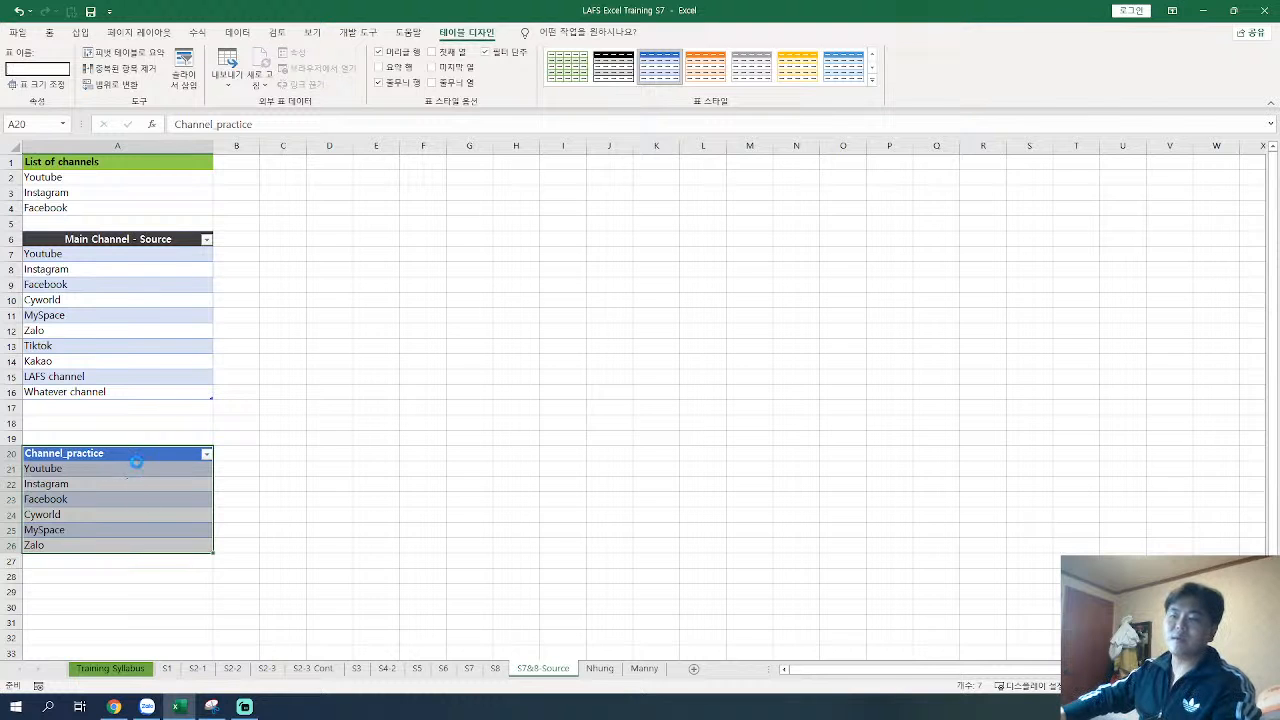
{"action": "scroll", "coordinate": [134, 457], "scroll_direction": "up", "scroll_amount": 2, "text": "ctrl"}
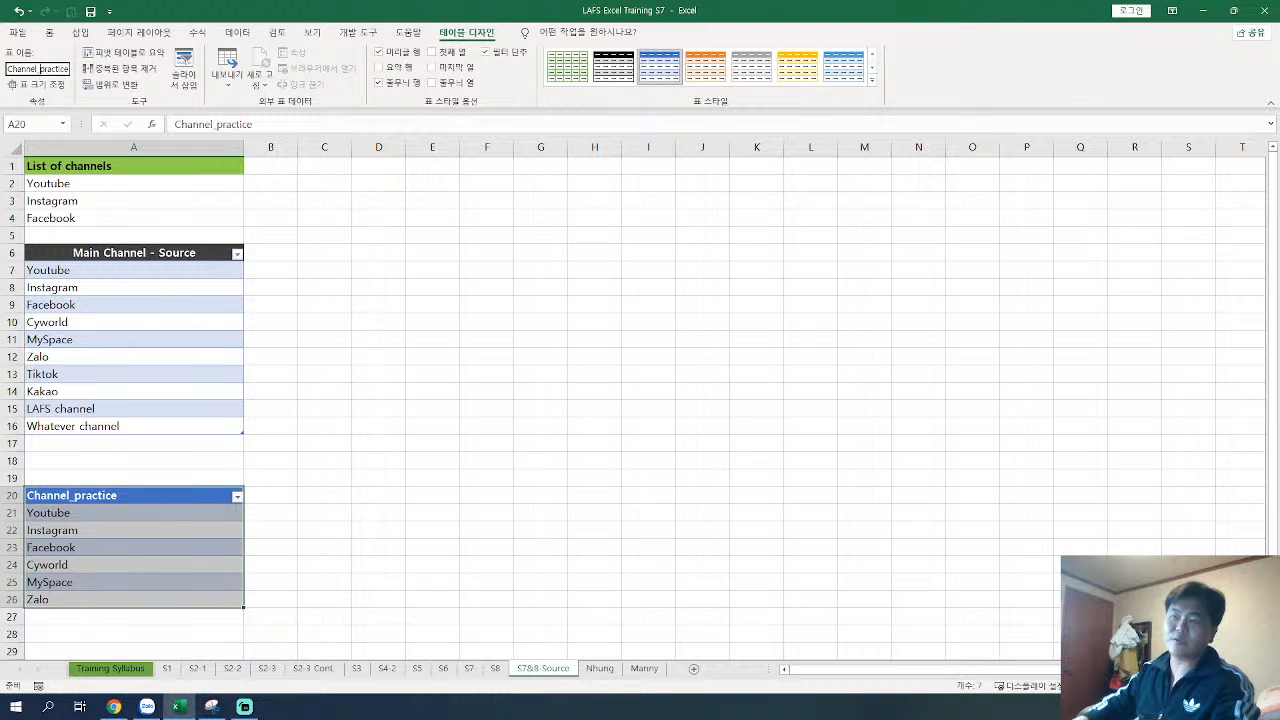
{"action": "key", "text": "BackSpace"}
{"action": "key", "text": "Return"}
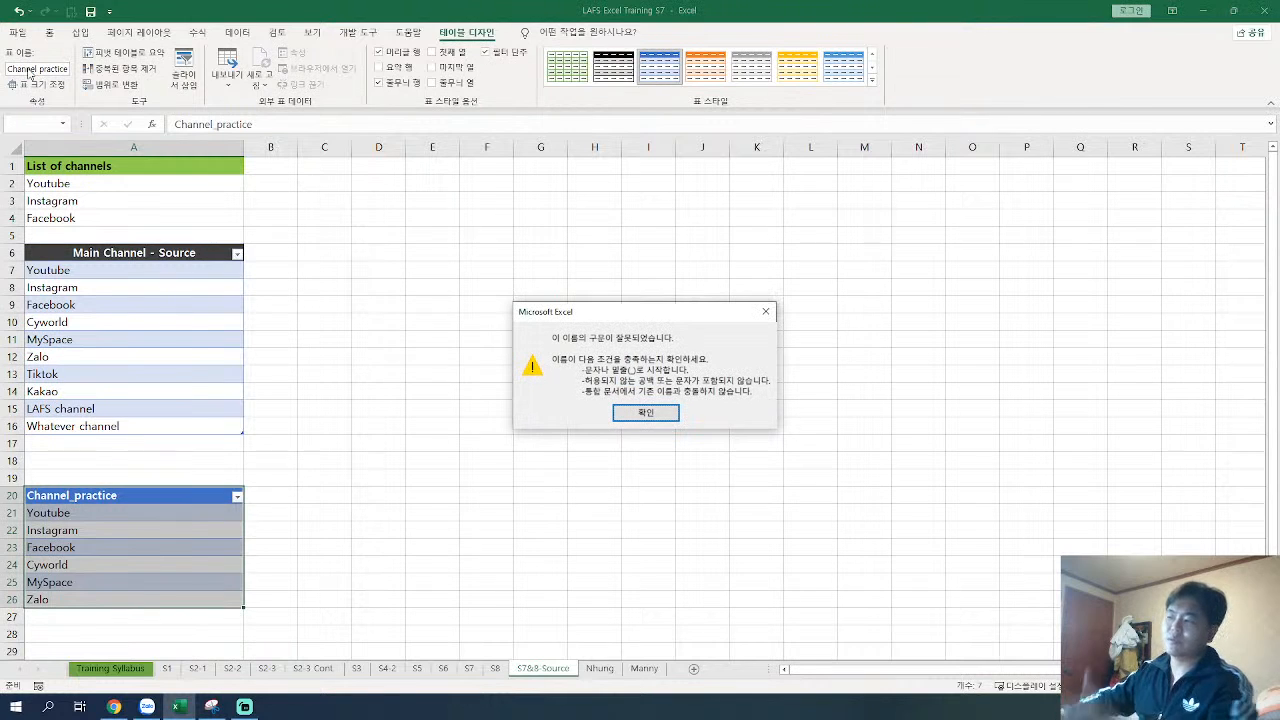
{"action": "left_click", "coordinate": [765, 315]}
{"action": "type", "text": "Channel"}
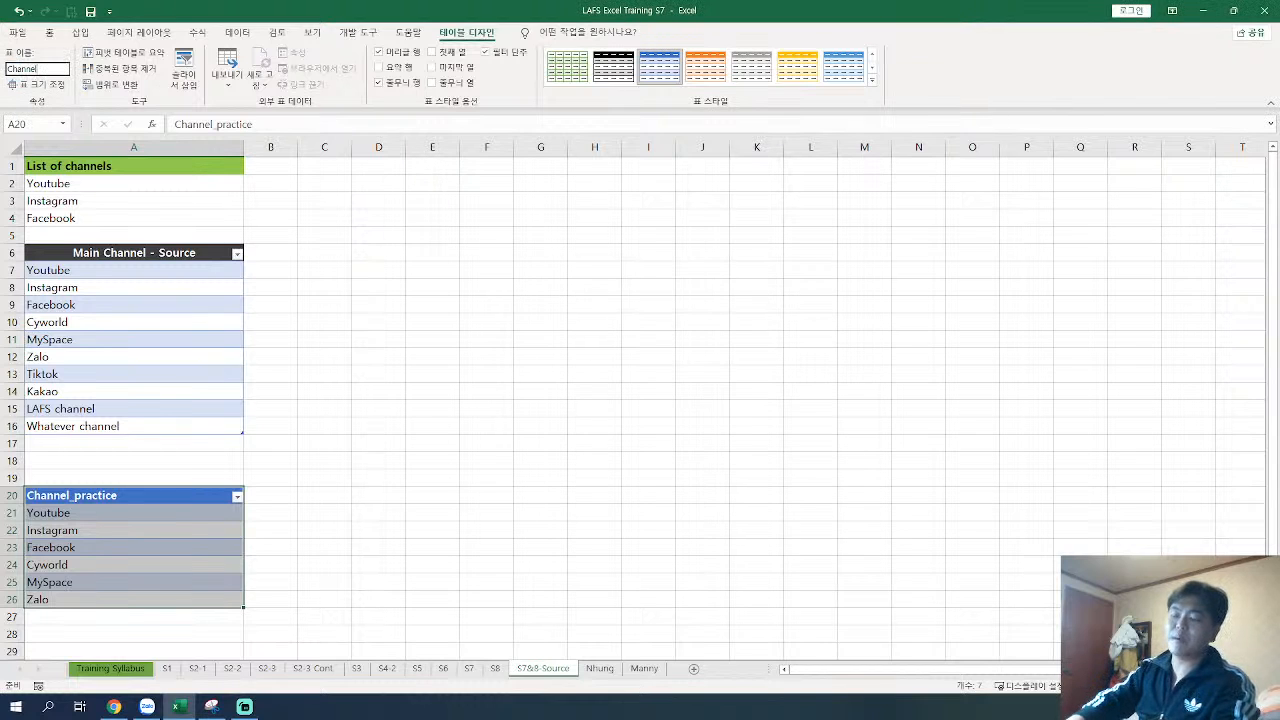
{"action": "type", "text": "_practice"}
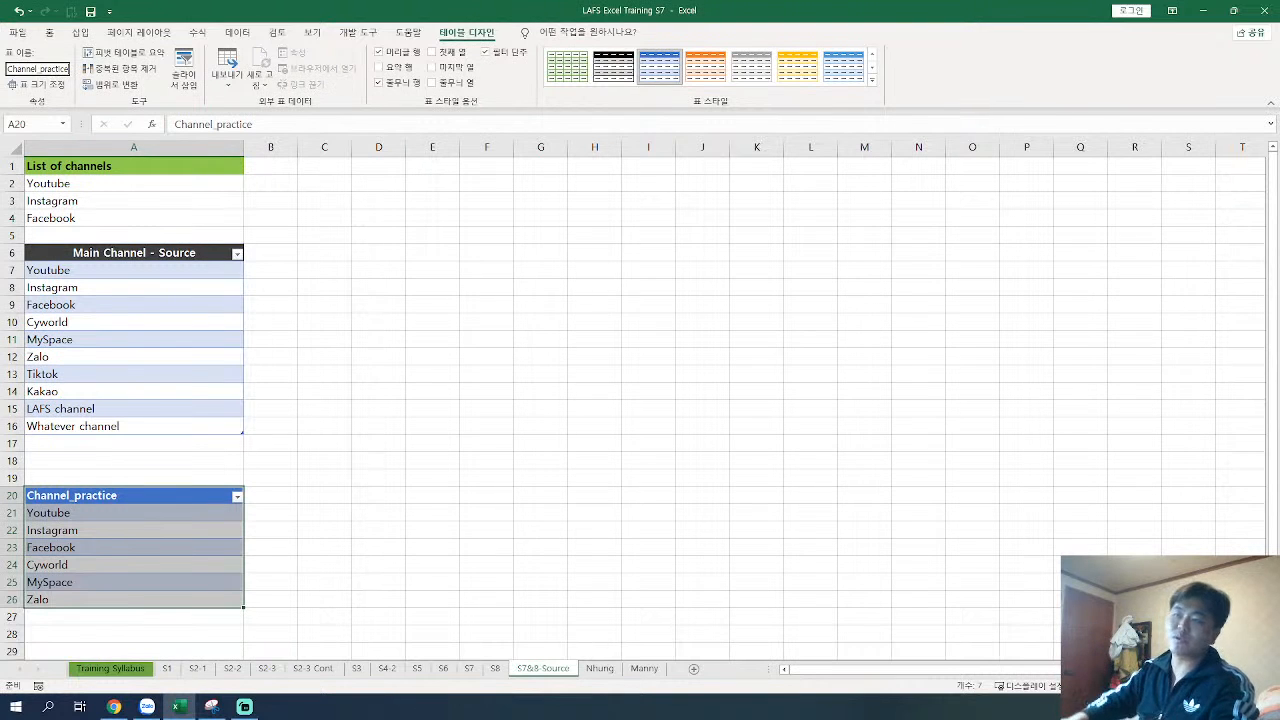
{"action": "key", "text": "Return"}
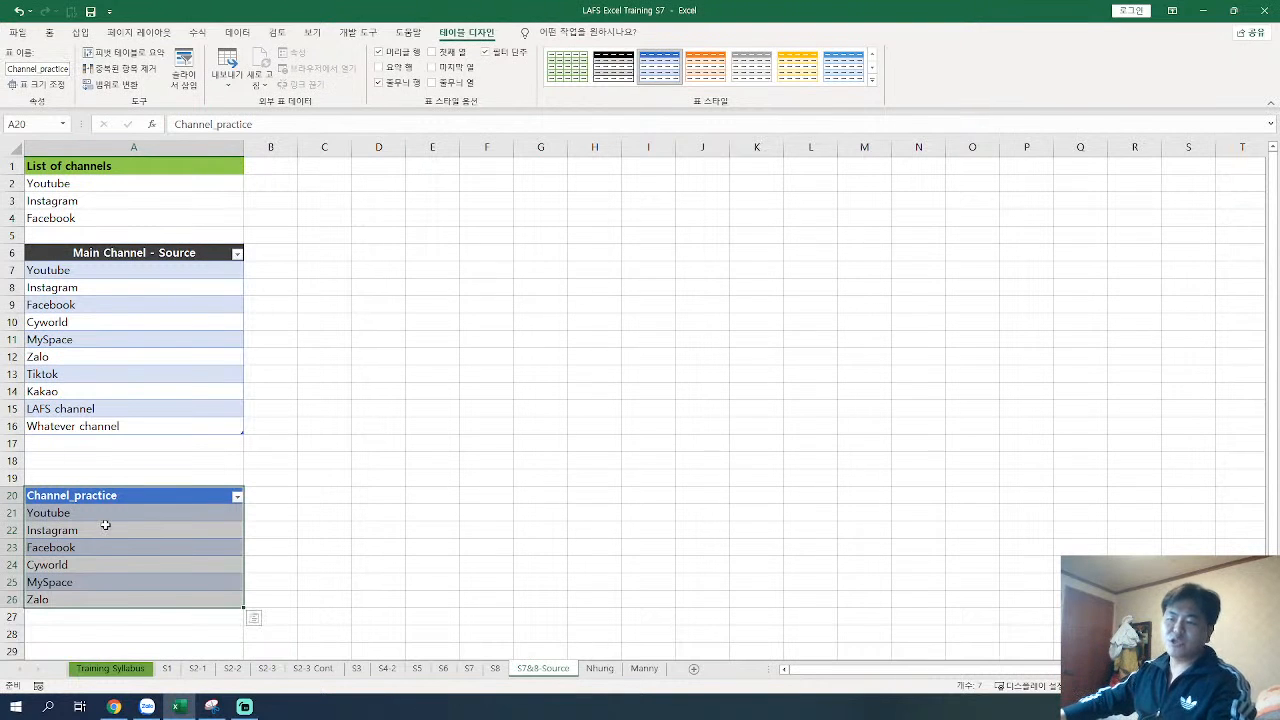
{"action": "left_click", "coordinate": [118, 495]}
{"action": "left_click_drag", "start_coordinate": [108, 511], "coordinate": [96, 600]}
{"action": "left_click_drag", "start_coordinate": [158, 494], "coordinate": [150, 599]}
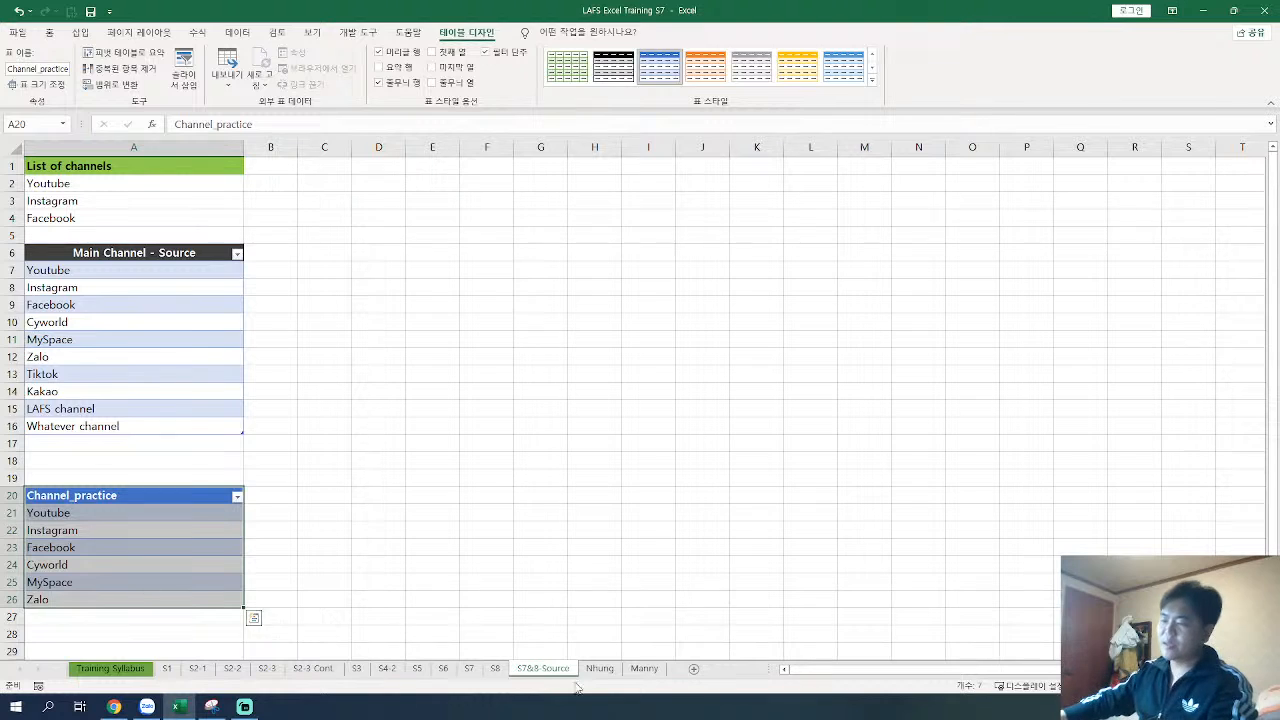
Step: Return to the S8 sheet and check the options in the drop-down list of Main channel cell H78
{"action": "left_click", "coordinate": [497, 668]}
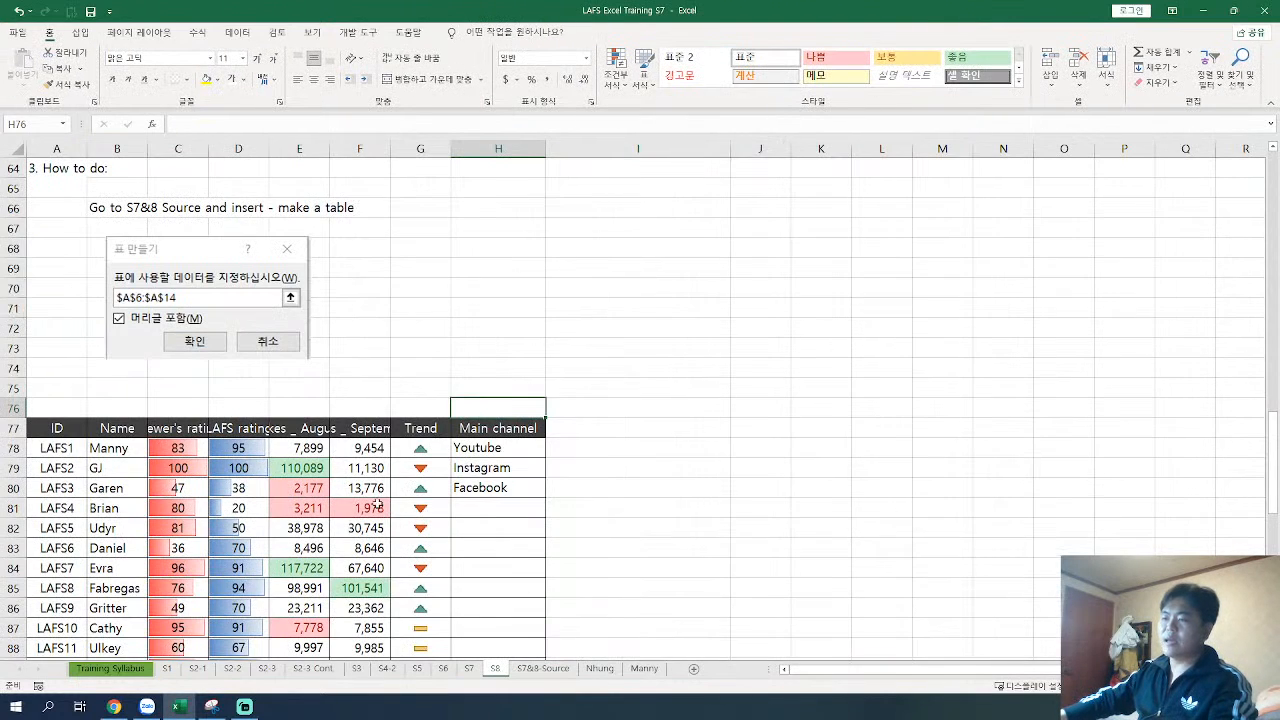
{"action": "key", "text": "Escape"}
{"action": "scroll", "coordinate": [380, 509], "scroll_direction": "down", "scroll_amount": 9}
{"action": "scroll", "coordinate": [378, 509], "scroll_direction": "up", "scroll_amount": 4}
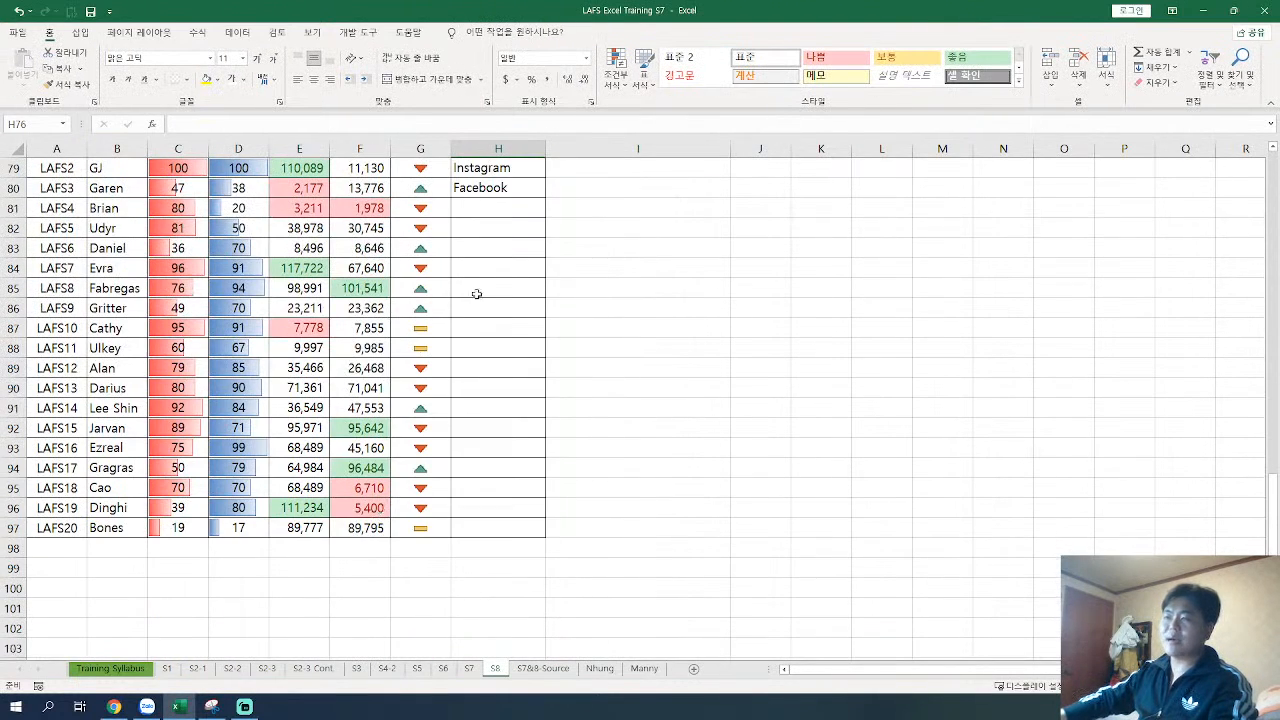
{"action": "scroll", "coordinate": [449, 300], "scroll_direction": "up", "scroll_amount": 1}
{"action": "left_click_drag", "start_coordinate": [490, 207], "coordinate": [495, 247]}
{"action": "left_click", "coordinate": [551, 210]}
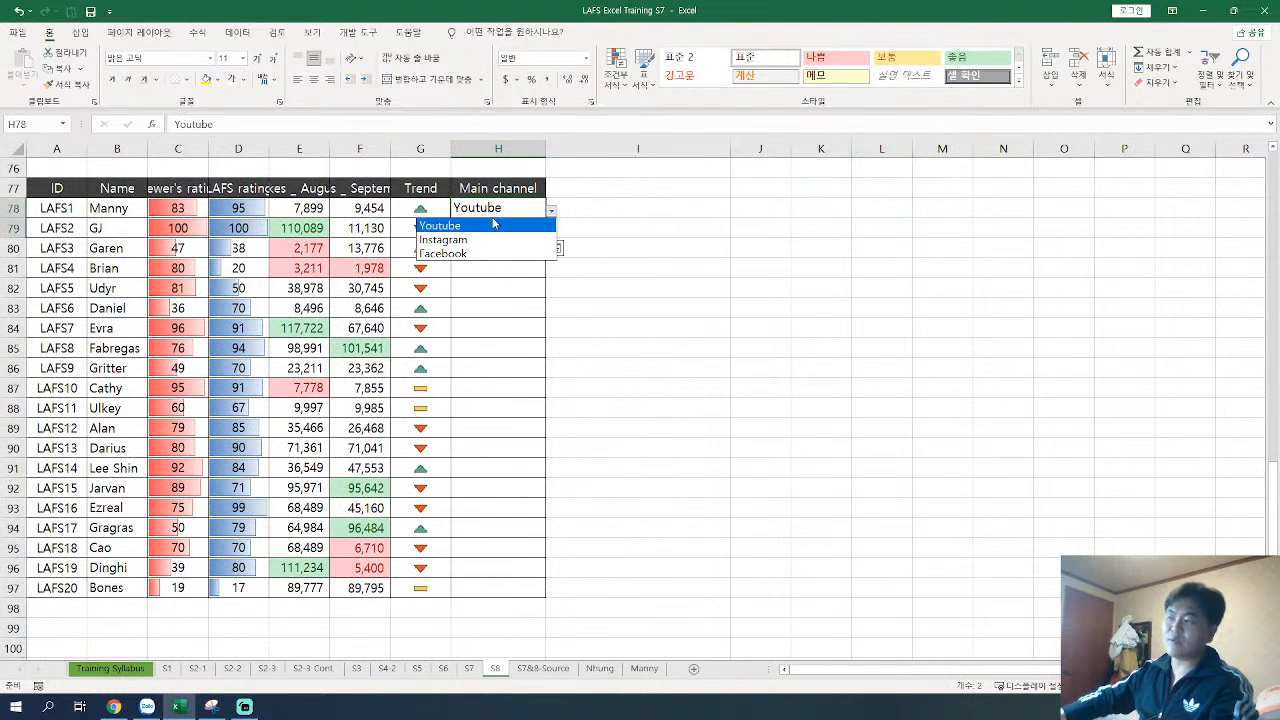
{"action": "left_click", "coordinate": [494, 224]}
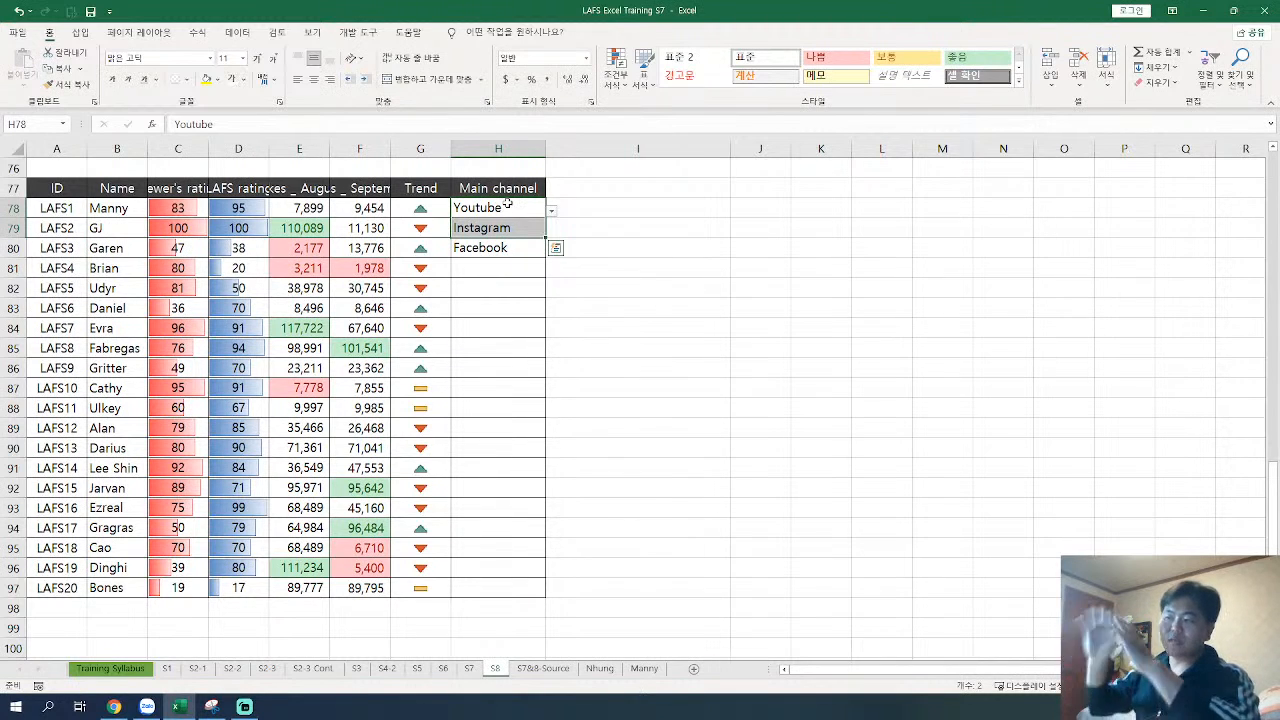
{"action": "left_click", "coordinate": [508, 204]}
{"action": "left_click_drag", "start_coordinate": [497, 254], "coordinate": [508, 583]}
{"action": "left_click", "coordinate": [507, 368]}
{"action": "left_click_drag", "start_coordinate": [508, 193], "coordinate": [510, 586]}
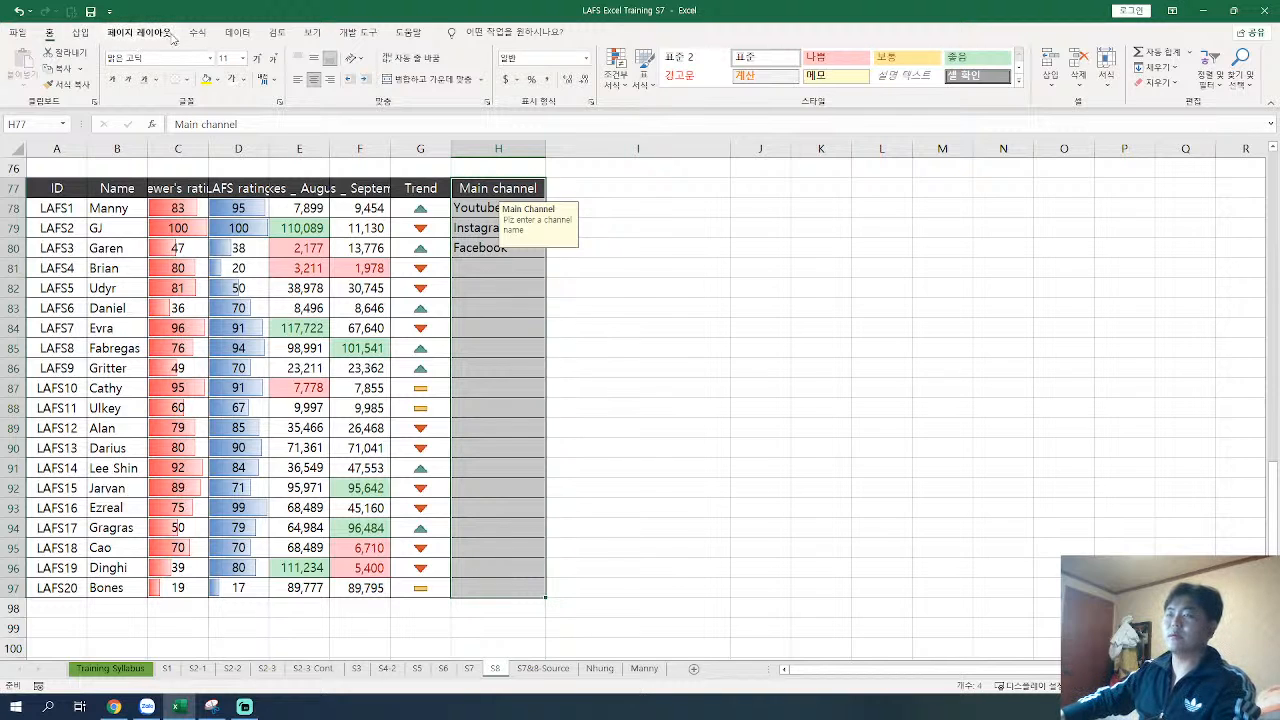
{"action": "left_click", "coordinate": [237, 33]}
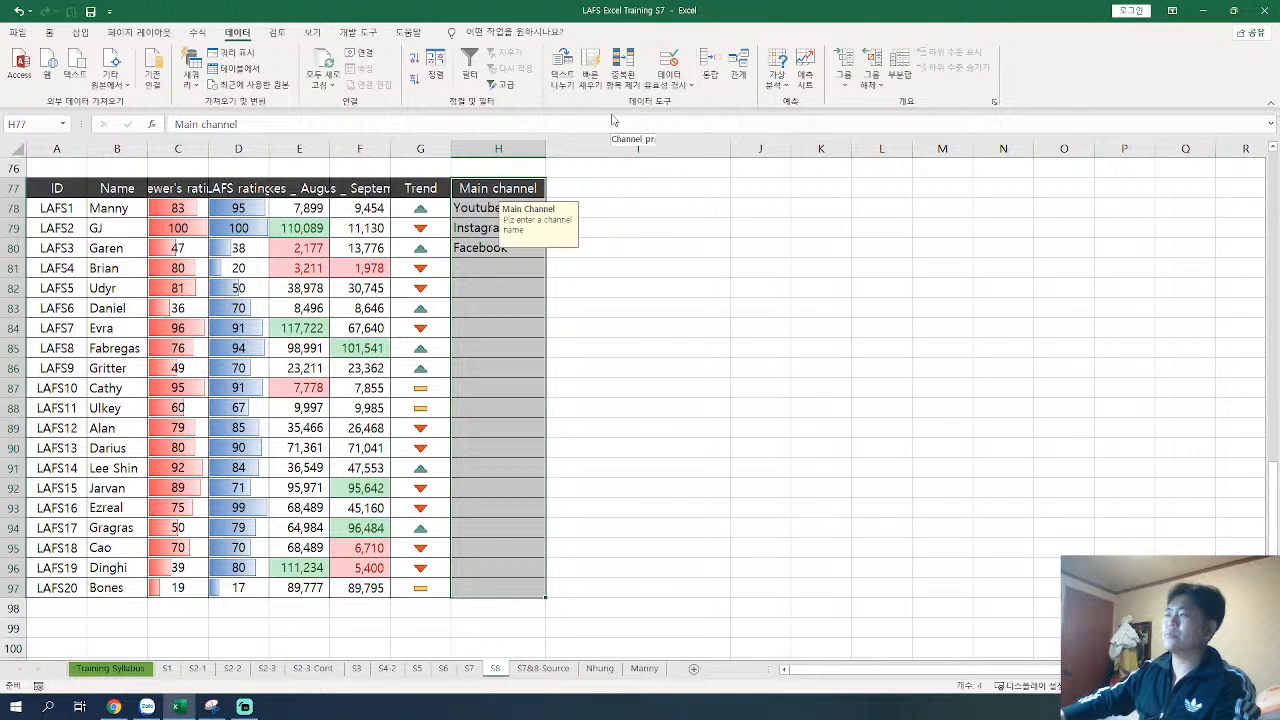
{"action": "left_click", "coordinate": [669, 87]}
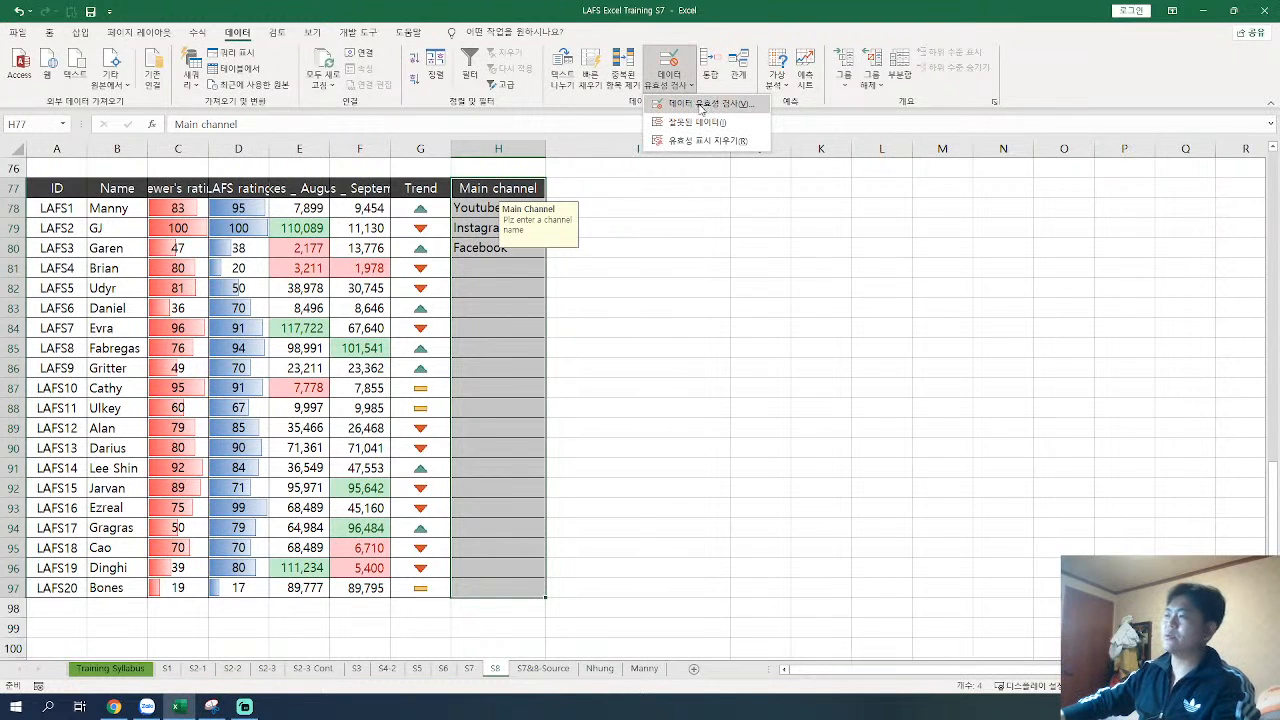
{"action": "left_click", "coordinate": [702, 105]}
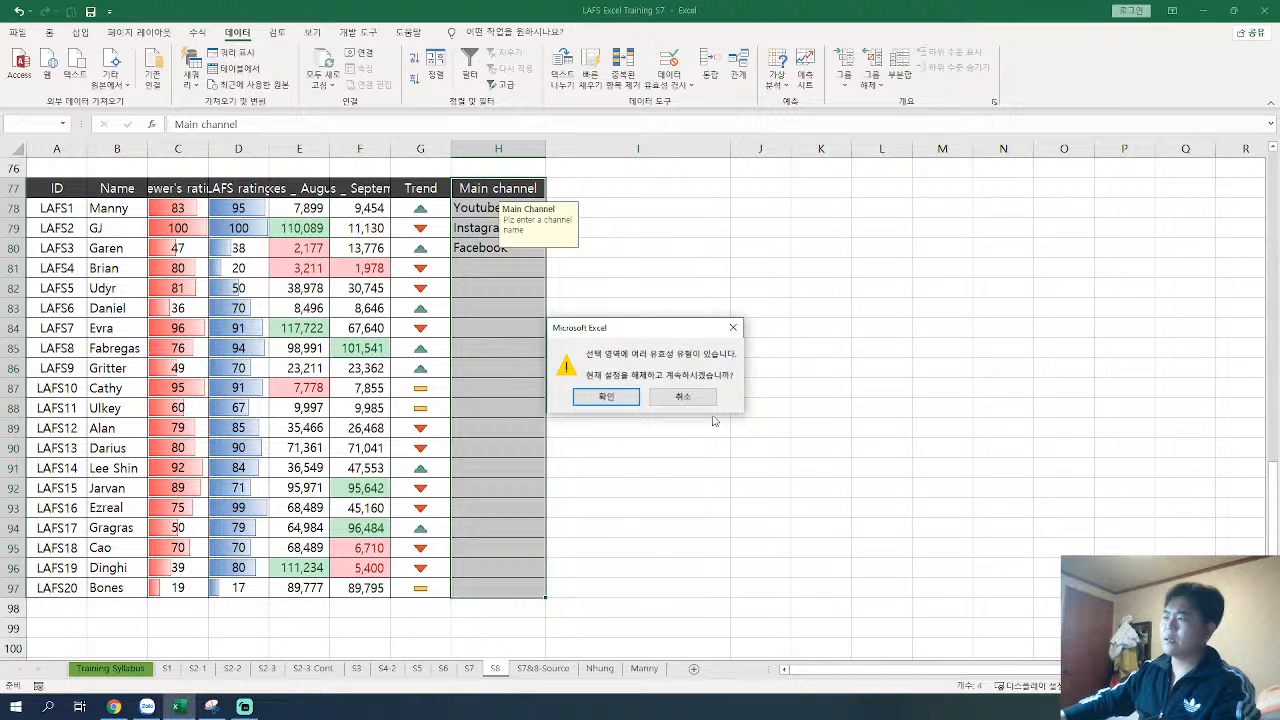
{"action": "left_click", "coordinate": [606, 397]}
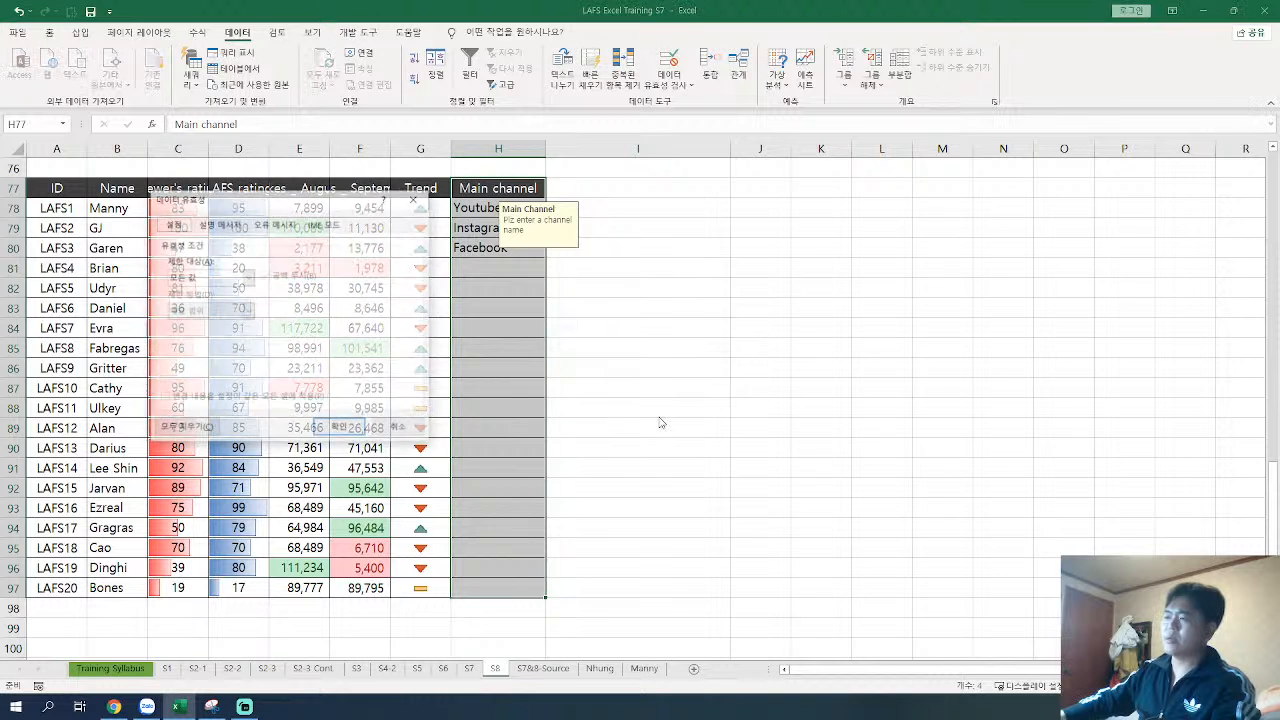
{"action": "left_click_drag", "start_coordinate": [238, 199], "coordinate": [654, 248]}
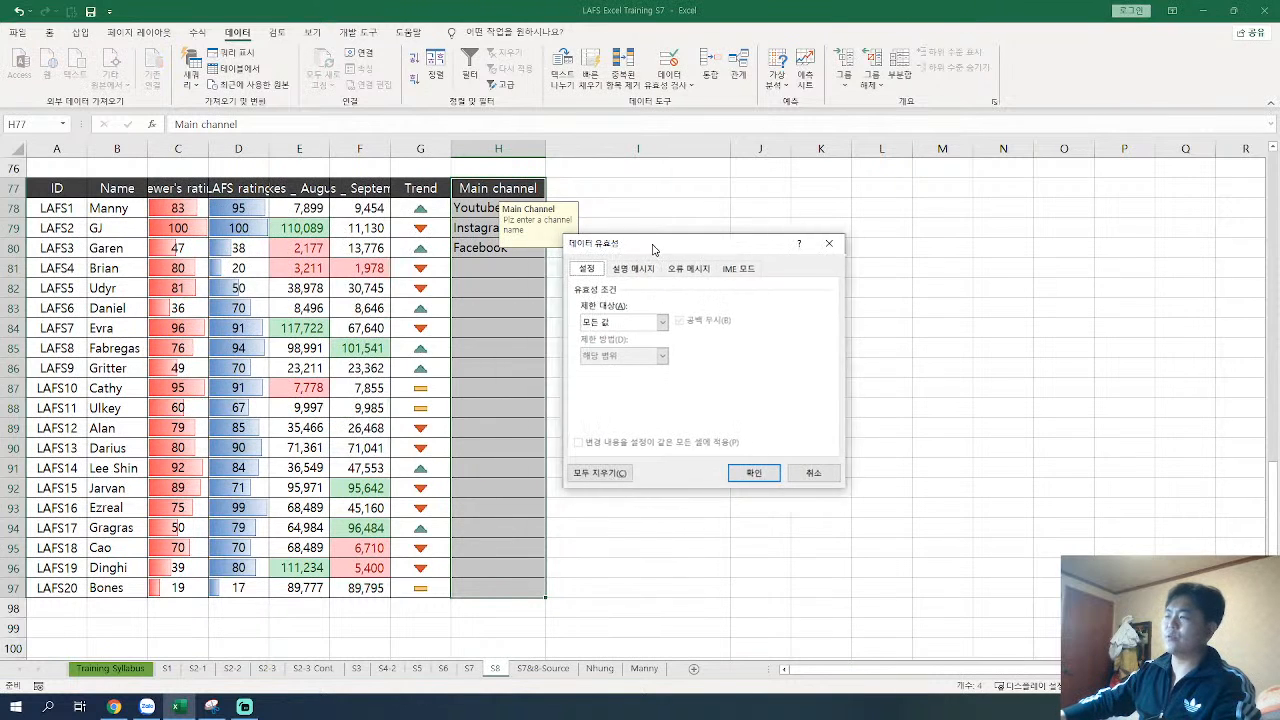
{"action": "left_click", "coordinate": [644, 272]}
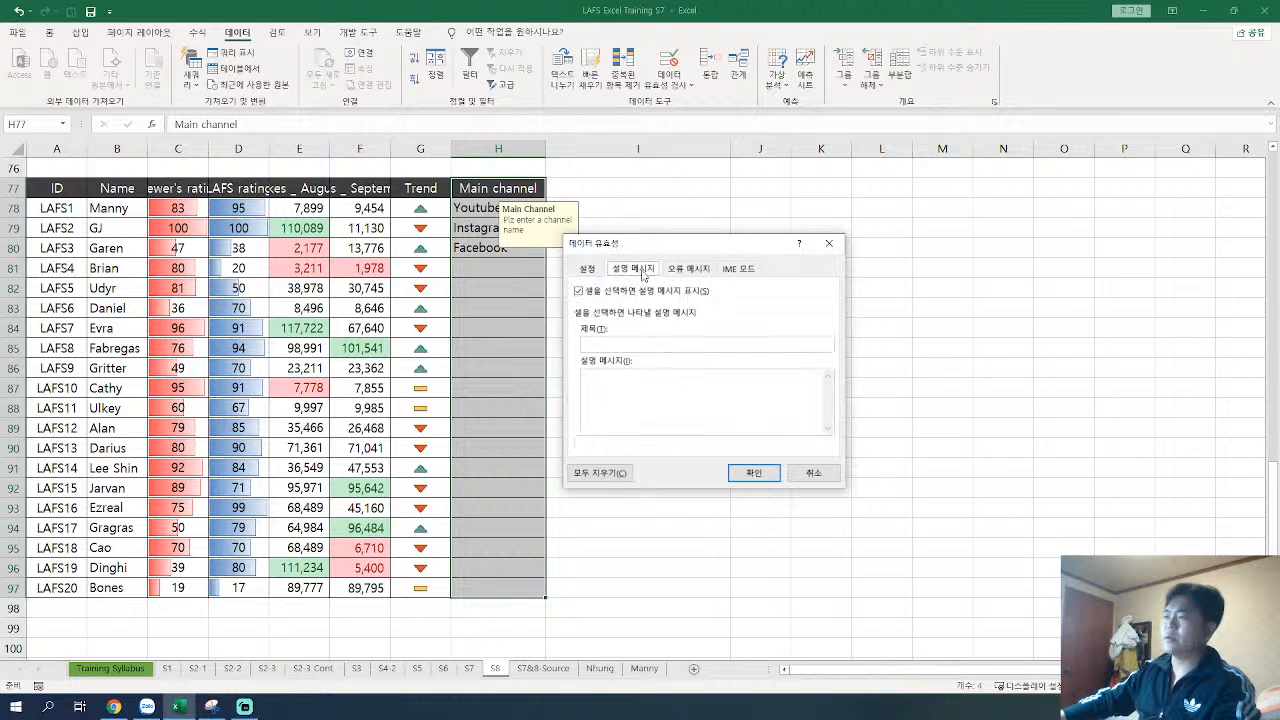
{"action": "left_click", "coordinate": [602, 269]}
{"action": "left_click", "coordinate": [662, 326]}
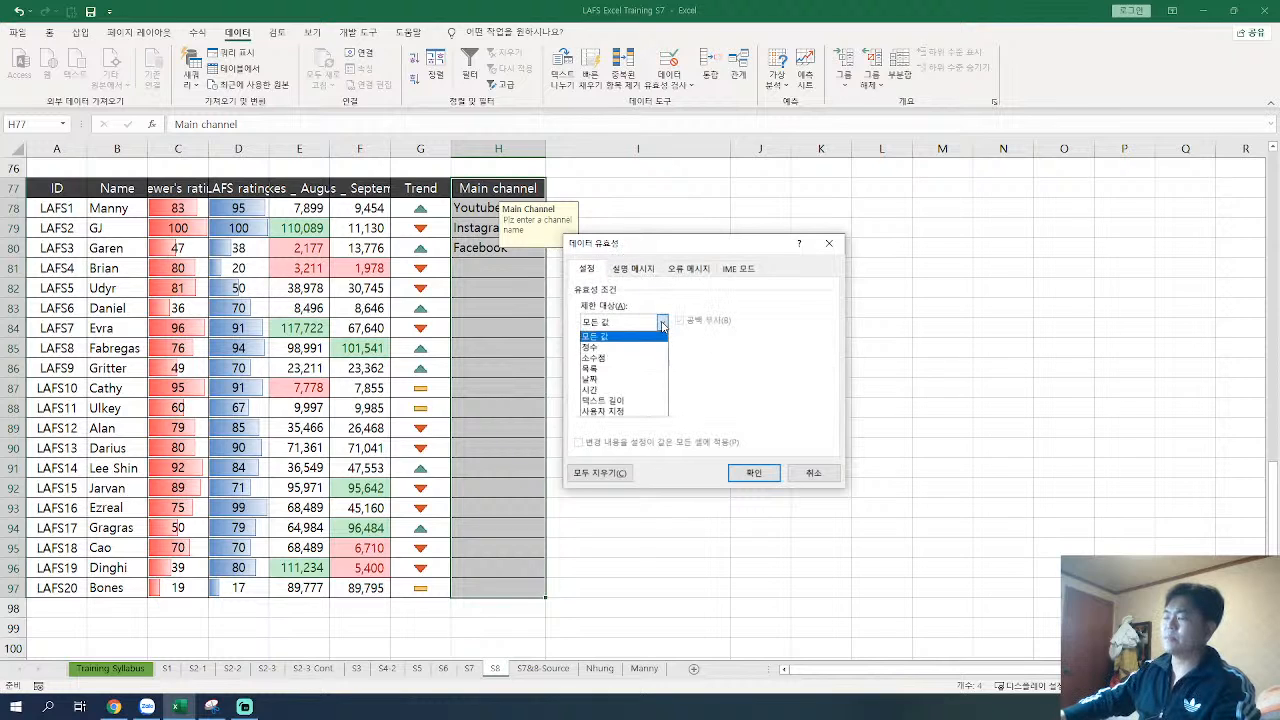
{"action": "left_click", "coordinate": [663, 324]}
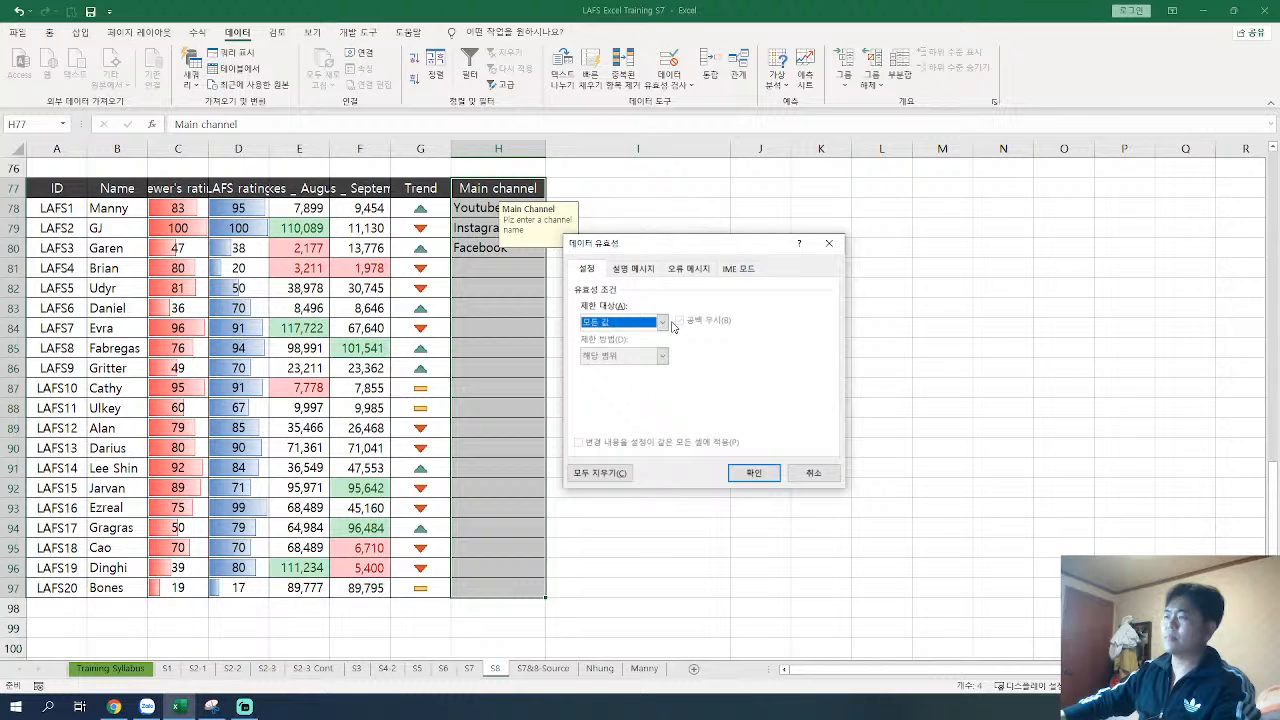
{"action": "left_click", "coordinate": [827, 244]}
Step: Open the data validation settings for the Main channel cells H78:H97, leaving out the header
{"action": "left_click", "coordinate": [543, 214]}
{"action": "left_click", "coordinate": [550, 211]}
{"action": "left_click", "coordinate": [485, 222]}
{"action": "left_click_drag", "start_coordinate": [545, 217], "coordinate": [506, 590]}
{"action": "left_click", "coordinate": [669, 84]}
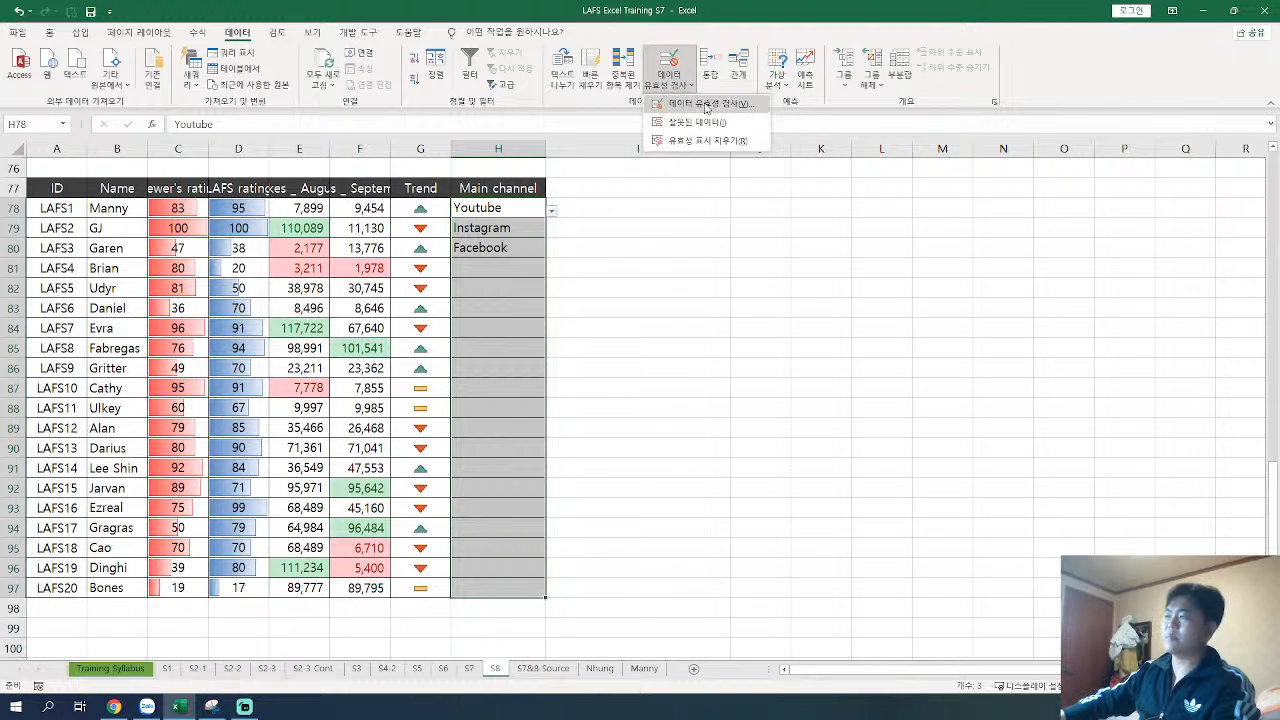
{"action": "left_click", "coordinate": [706, 107]}
{"action": "left_click_drag", "start_coordinate": [679, 247], "coordinate": [711, 216]}
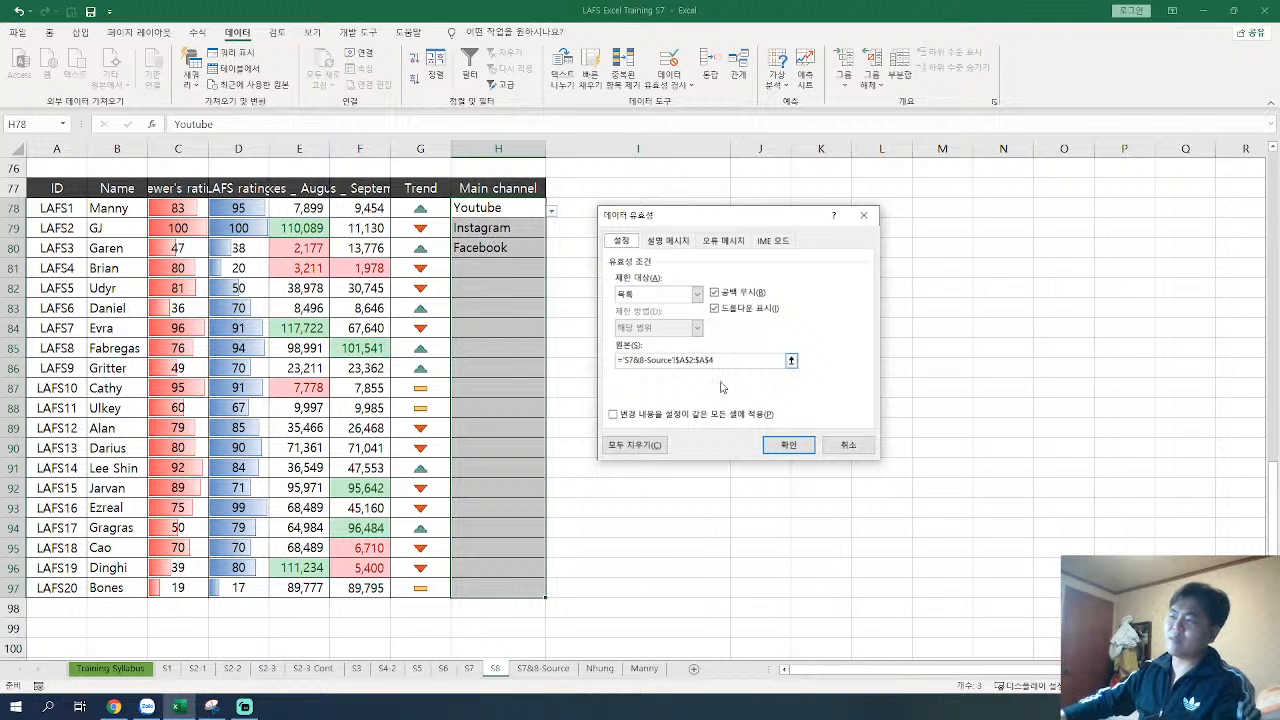
Step: Replace the validation list's source range with =indirect("Channel_practice") and apply it to the Main channel cells
{"action": "left_click_drag", "start_coordinate": [723, 362], "coordinate": [615, 360]}
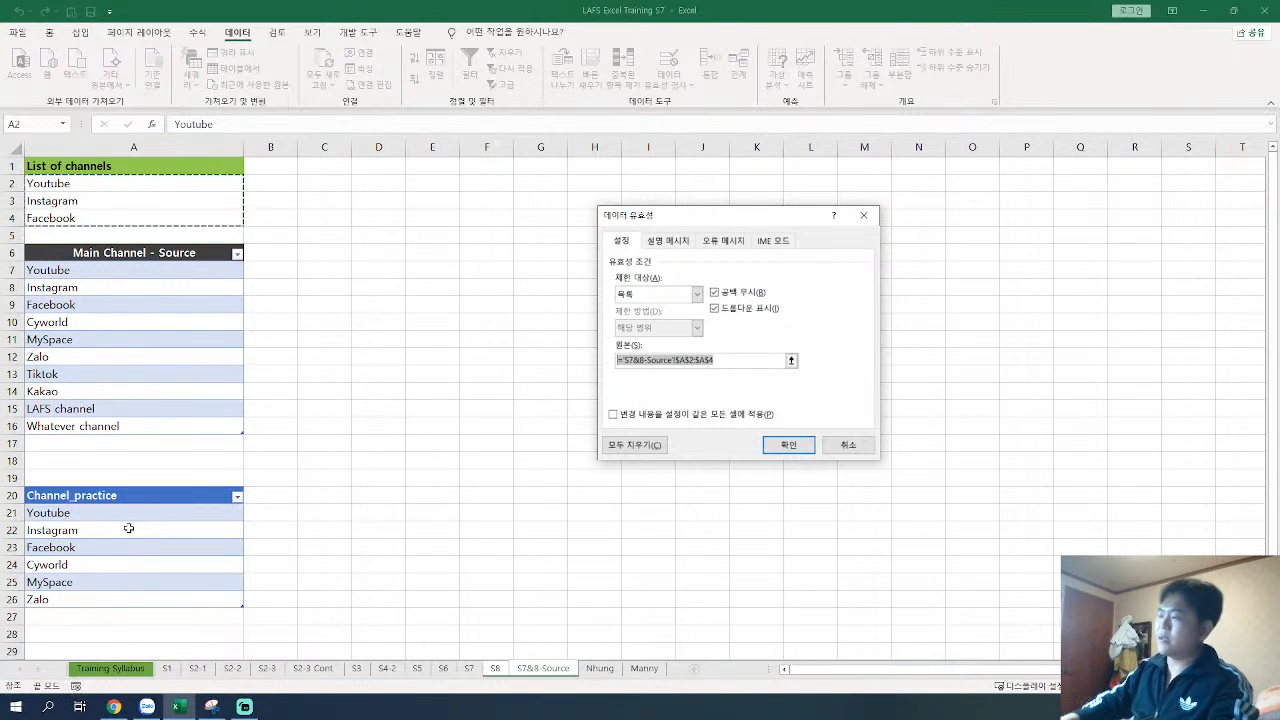
{"action": "left_click", "coordinate": [730, 360]}
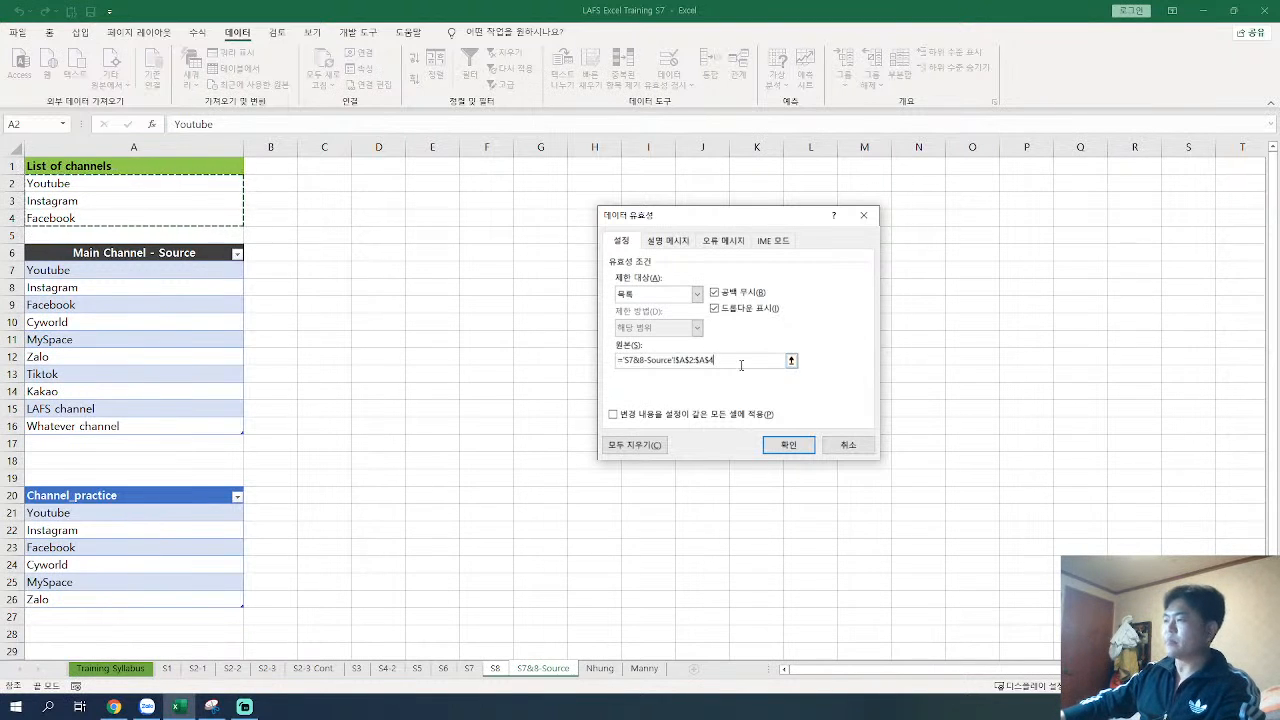
{"action": "key", "text": "BackSpace"}
{"action": "key", "text": "BackSpace"}
{"action": "key", "text": "BackSpace"}
{"action": "key", "text": "BackSpace"}
{"action": "key", "text": "BackSpace"}
{"action": "key", "text": "BackSpace"}
{"action": "key", "text": "BackSpace"}
{"action": "key", "text": "BackSpace"}
{"action": "key", "text": "BackSpace"}
{"action": "key", "text": "BackSpace"}
{"action": "key", "text": "BackSpace"}
{"action": "key", "text": "BackSpace"}
{"action": "key", "text": "BackSpace"}
{"action": "key", "text": "BackSpace"}
{"action": "key", "text": "BackSpace"}
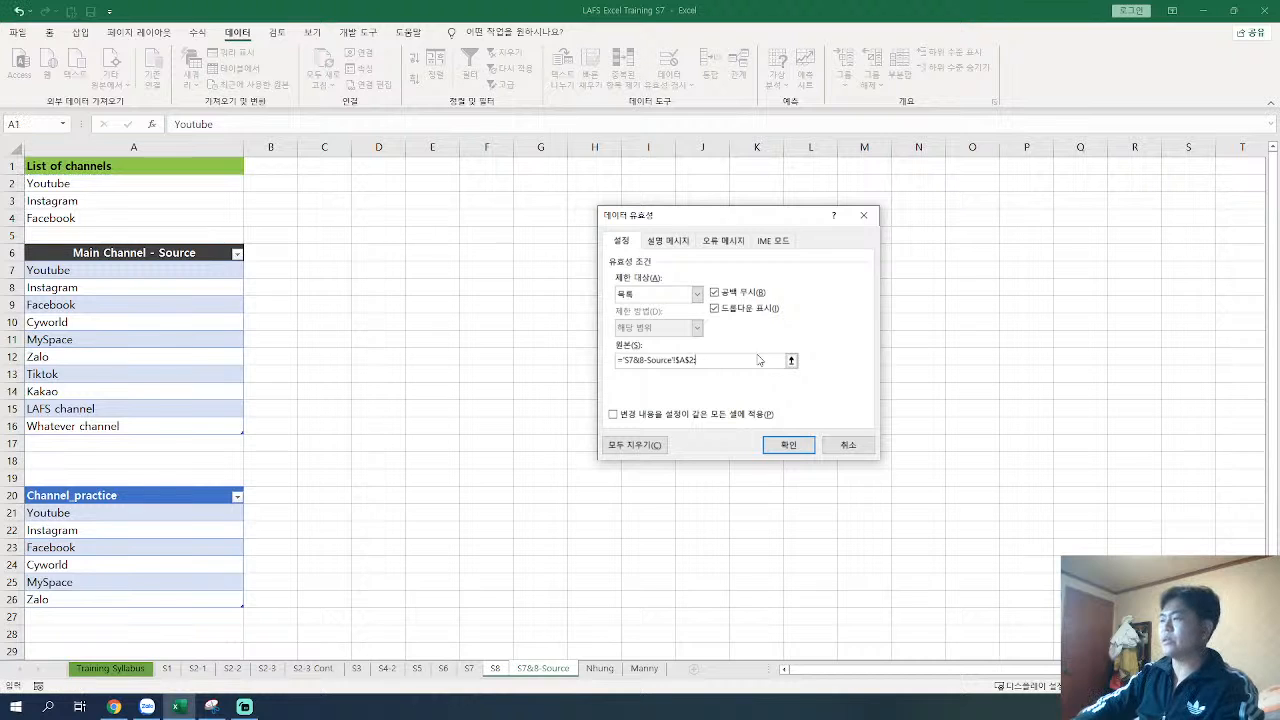
{"action": "key", "text": "BackSpace"}
{"action": "key", "text": "BackSpace"}
{"action": "key", "text": "BackSpace"}
{"action": "key", "text": "BackSpace"}
{"action": "key", "text": "BackSpace"}
{"action": "key", "text": "BackSpace"}
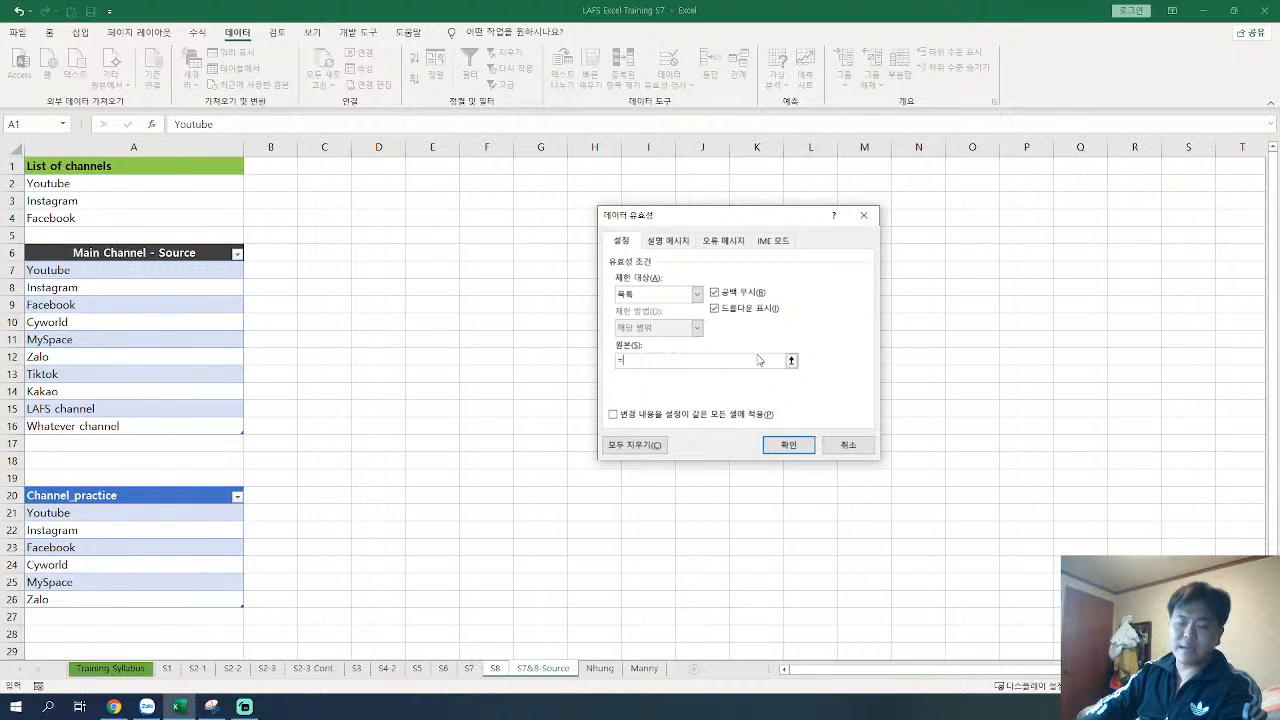
{"action": "type", "text": "indirect(\"Channel"}
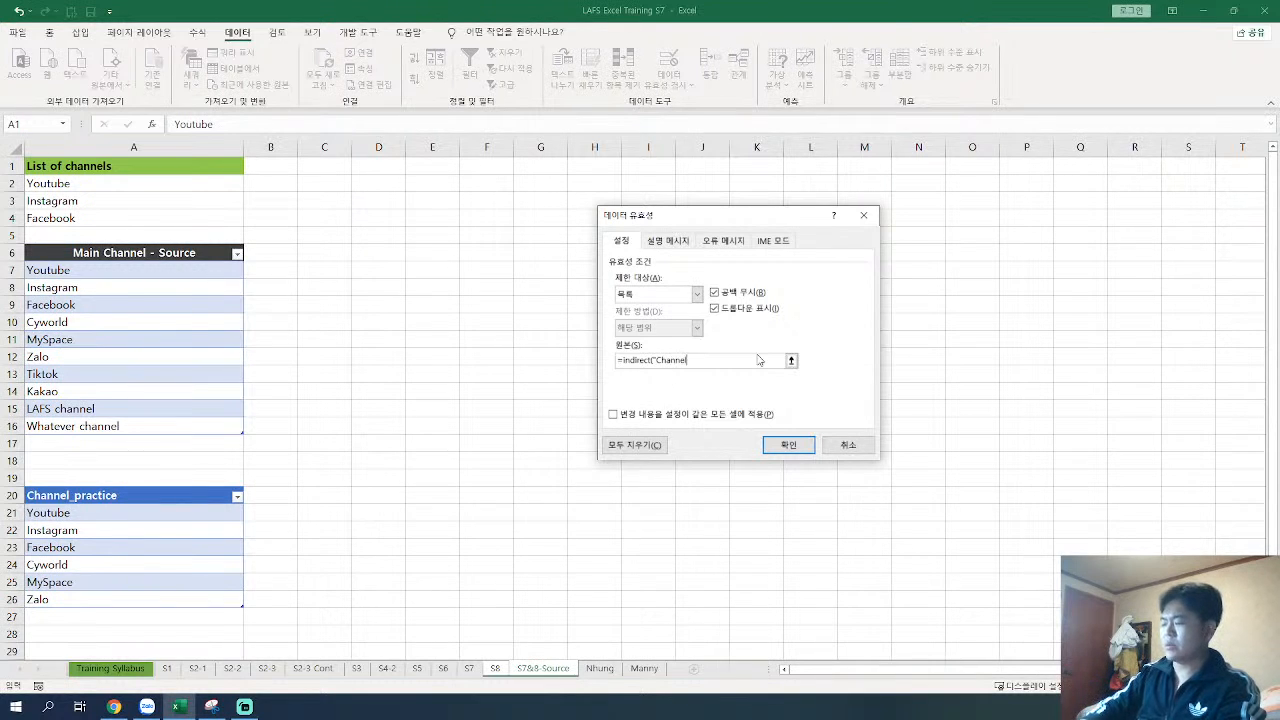
{"action": "type", "text": "prac"}
{"action": "type", "text": "tice"}
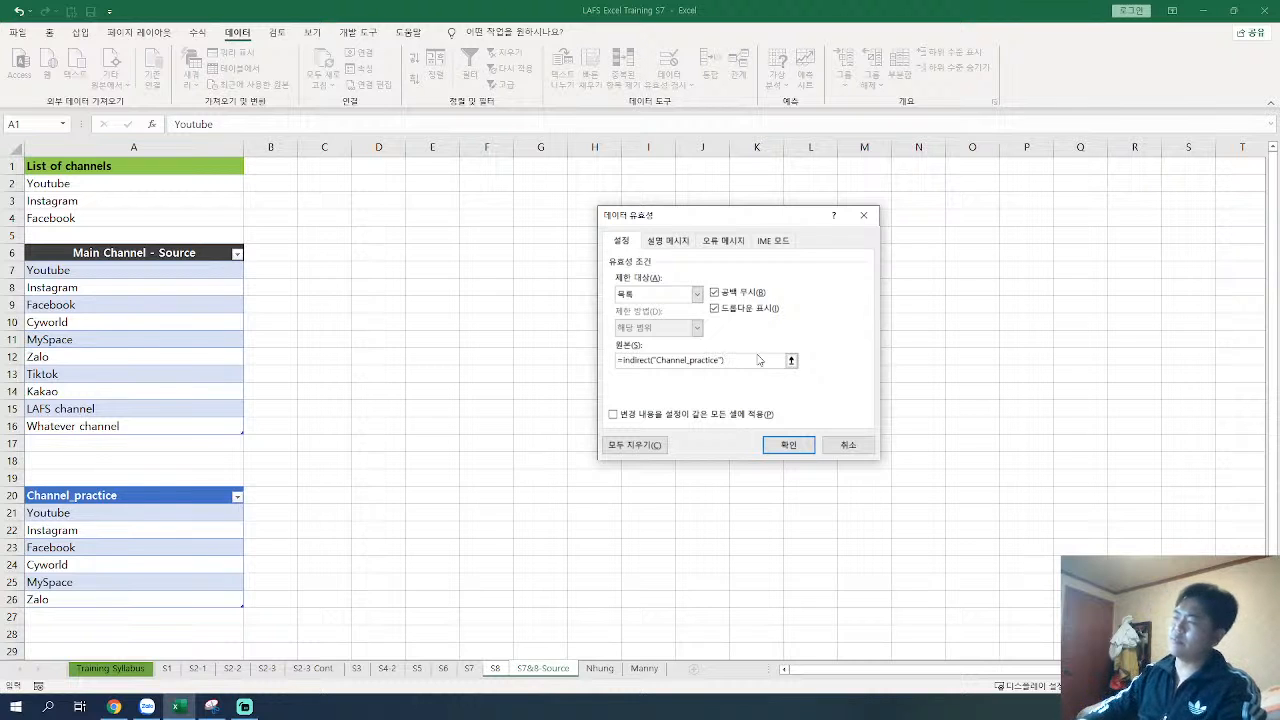
{"action": "key", "text": "Return"}
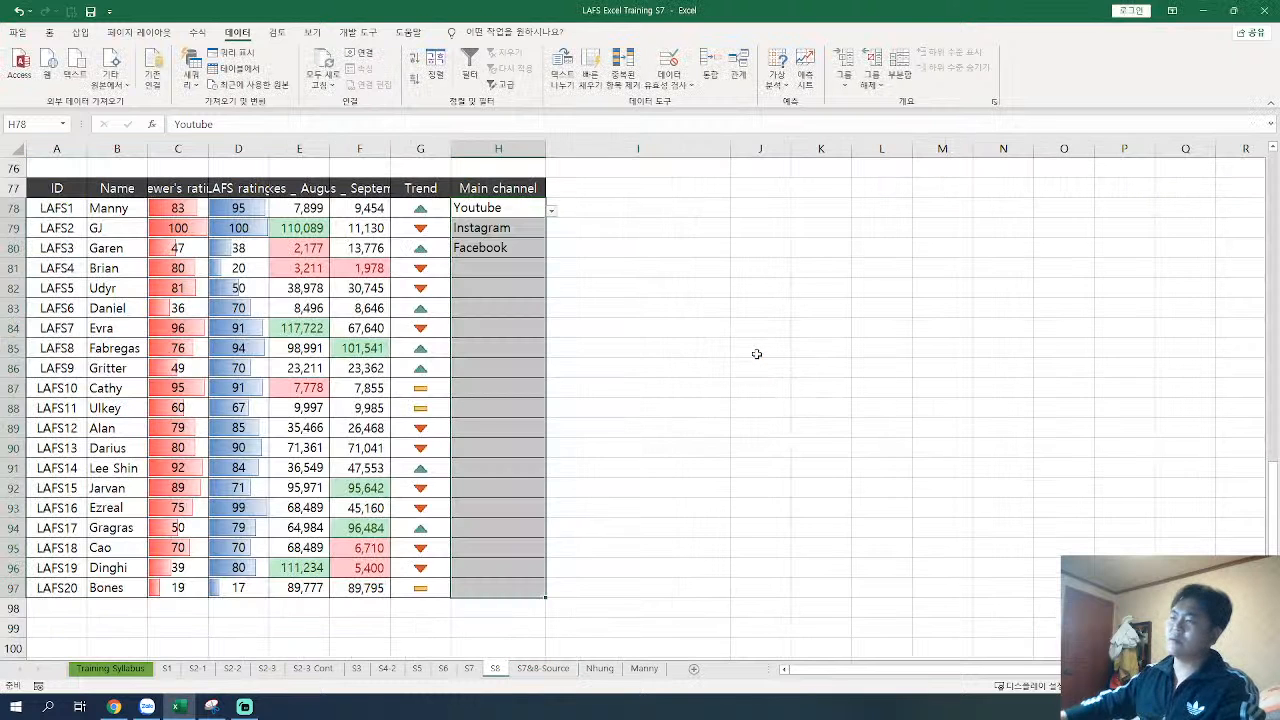
Step: Check the drop-down options in H78 and review the validation source formula for H78:H97
{"action": "left_click", "coordinate": [551, 210]}
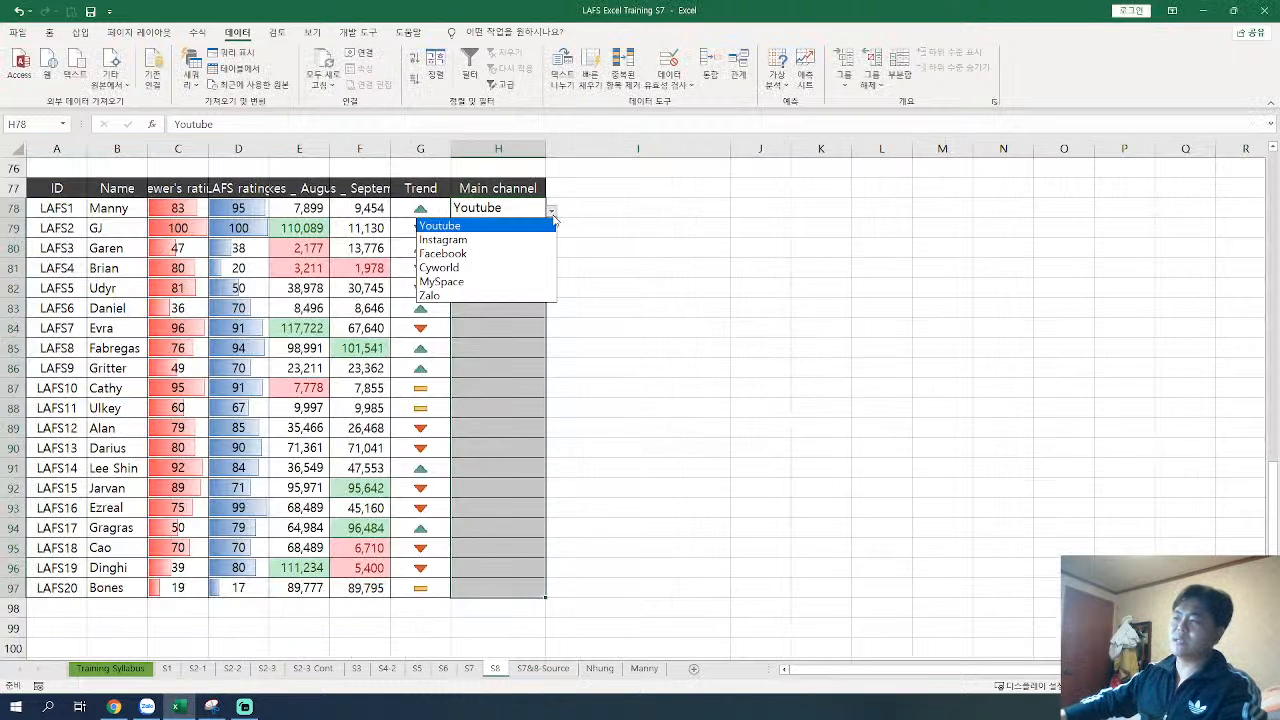
{"action": "left_click", "coordinate": [508, 207]}
{"action": "left_click_drag", "start_coordinate": [503, 207], "coordinate": [493, 587]}
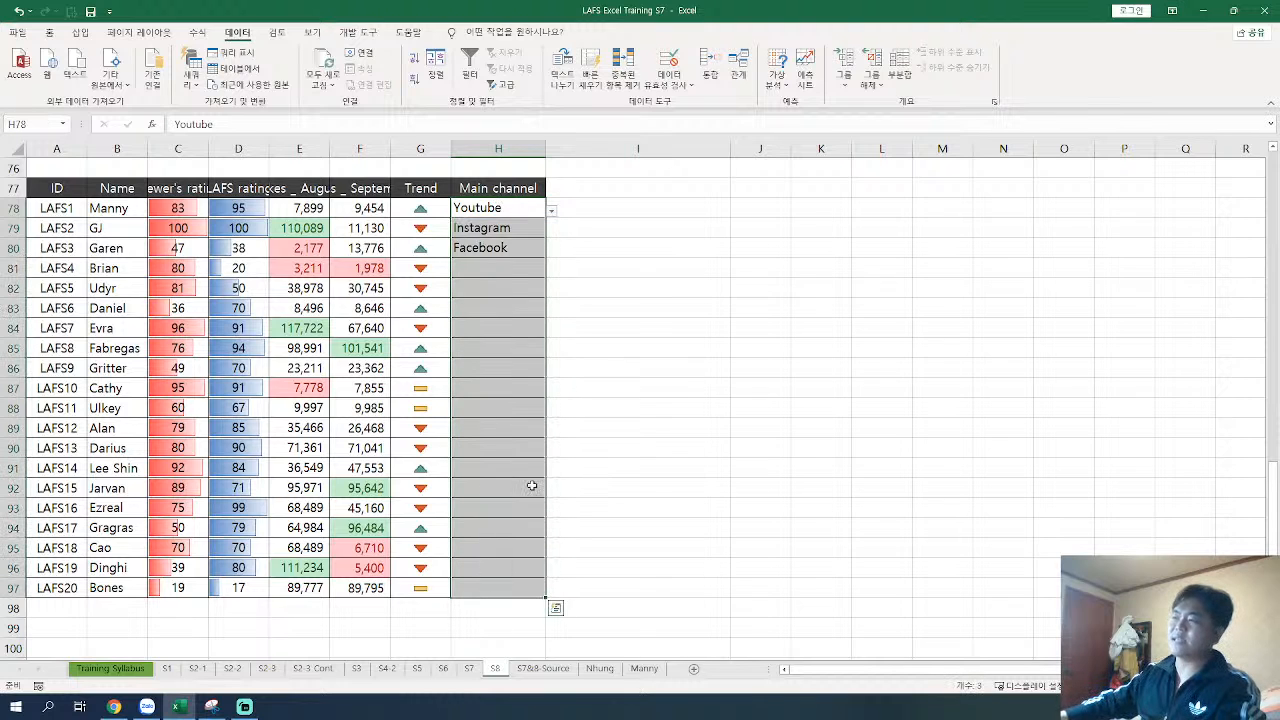
{"action": "left_click", "coordinate": [670, 82]}
{"action": "left_click", "coordinate": [722, 104]}
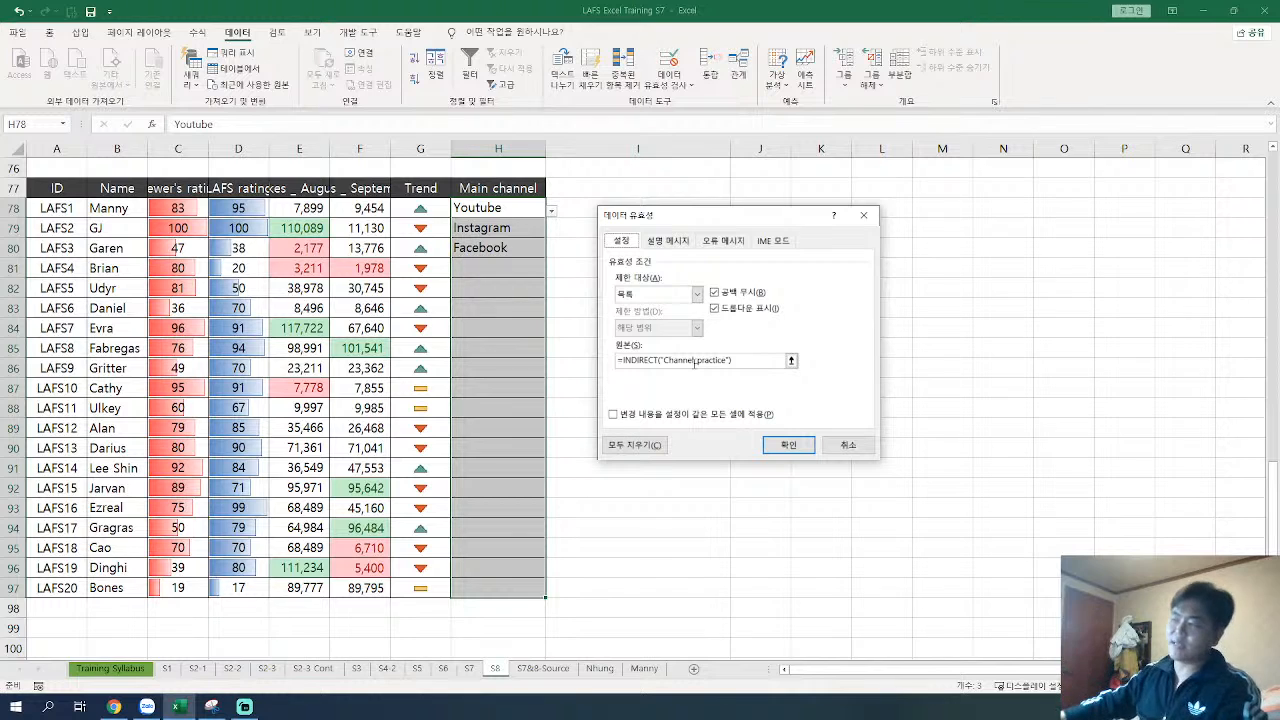
{"action": "key", "text": "Return"}
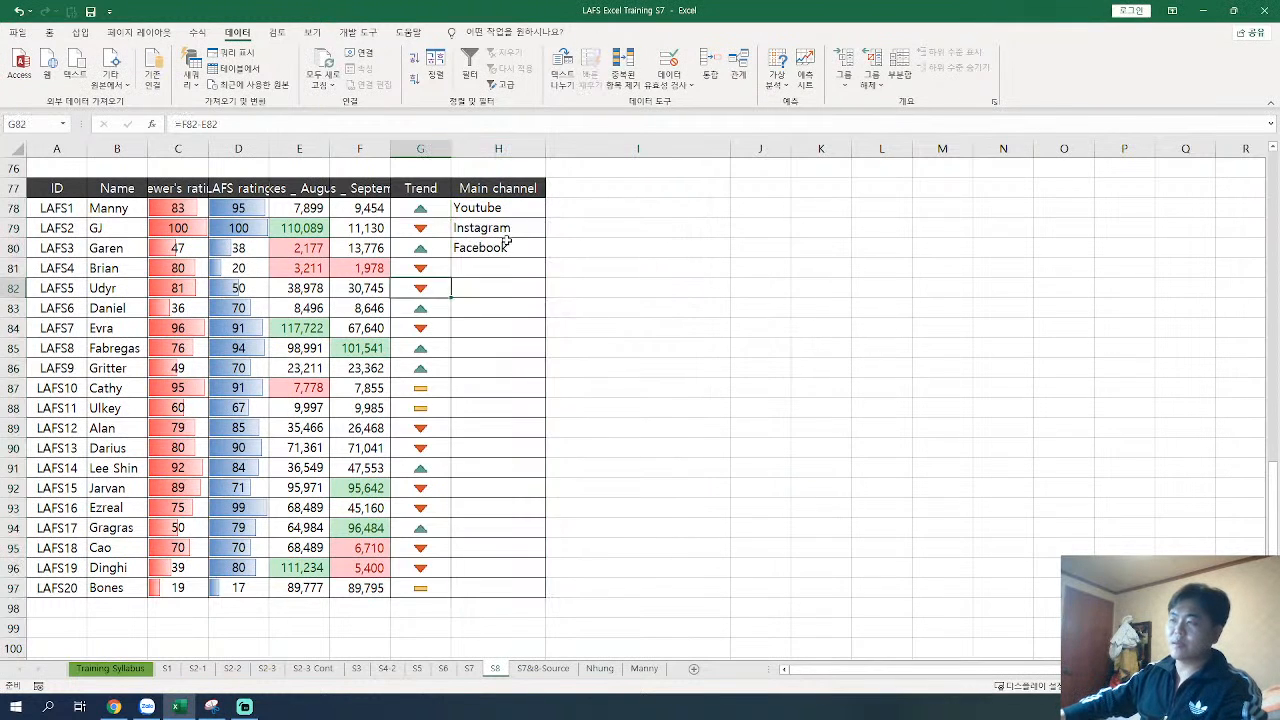
Step: Insert four blank rows at row 75, between the How to do screenshot and the practice table
{"action": "key", "text": "ctrl+t"}
{"action": "scroll", "coordinate": [320, 372], "scroll_direction": "up", "scroll_amount": 3}
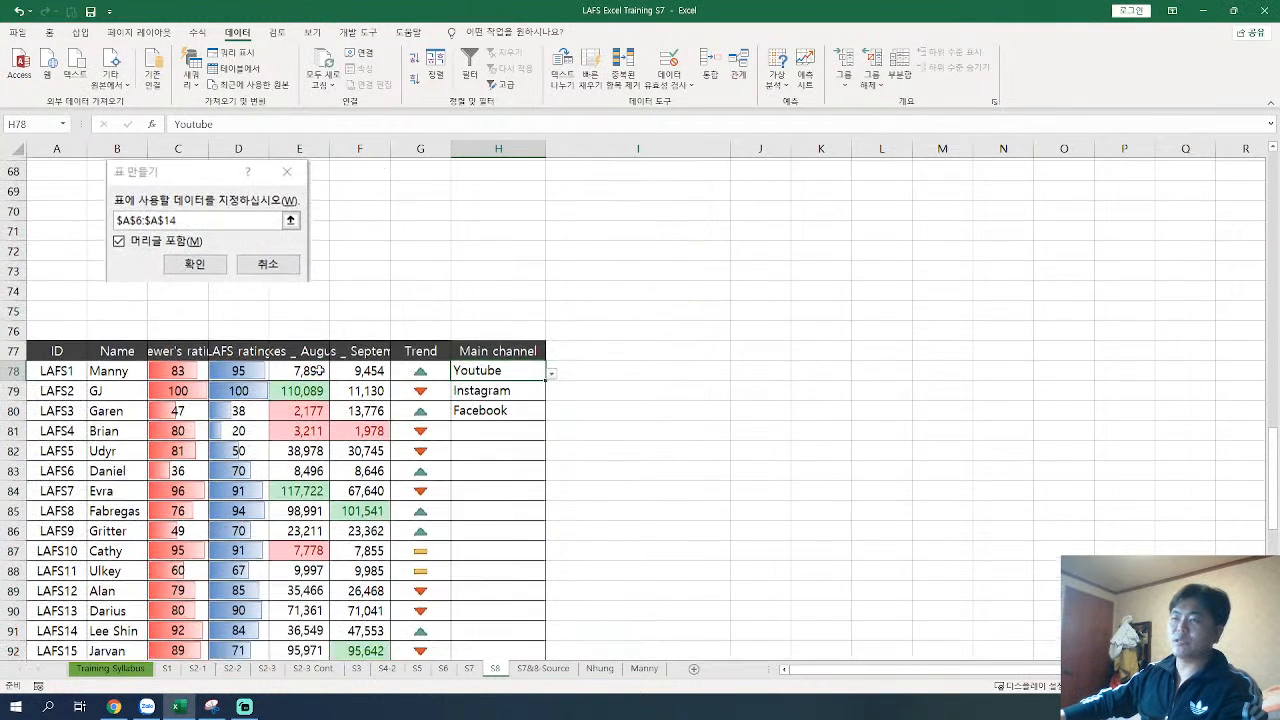
{"action": "scroll", "coordinate": [320, 372], "scroll_direction": "up", "scroll_amount": 3}
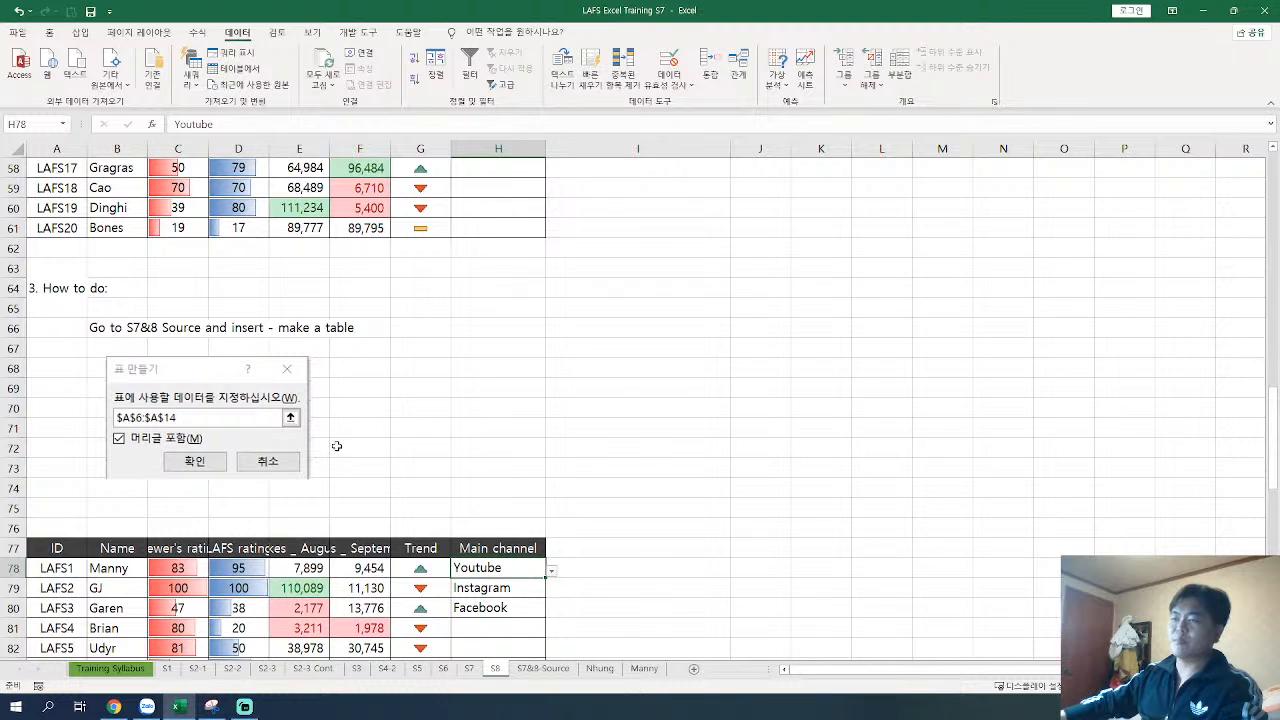
{"action": "left_click", "coordinate": [12, 508]}
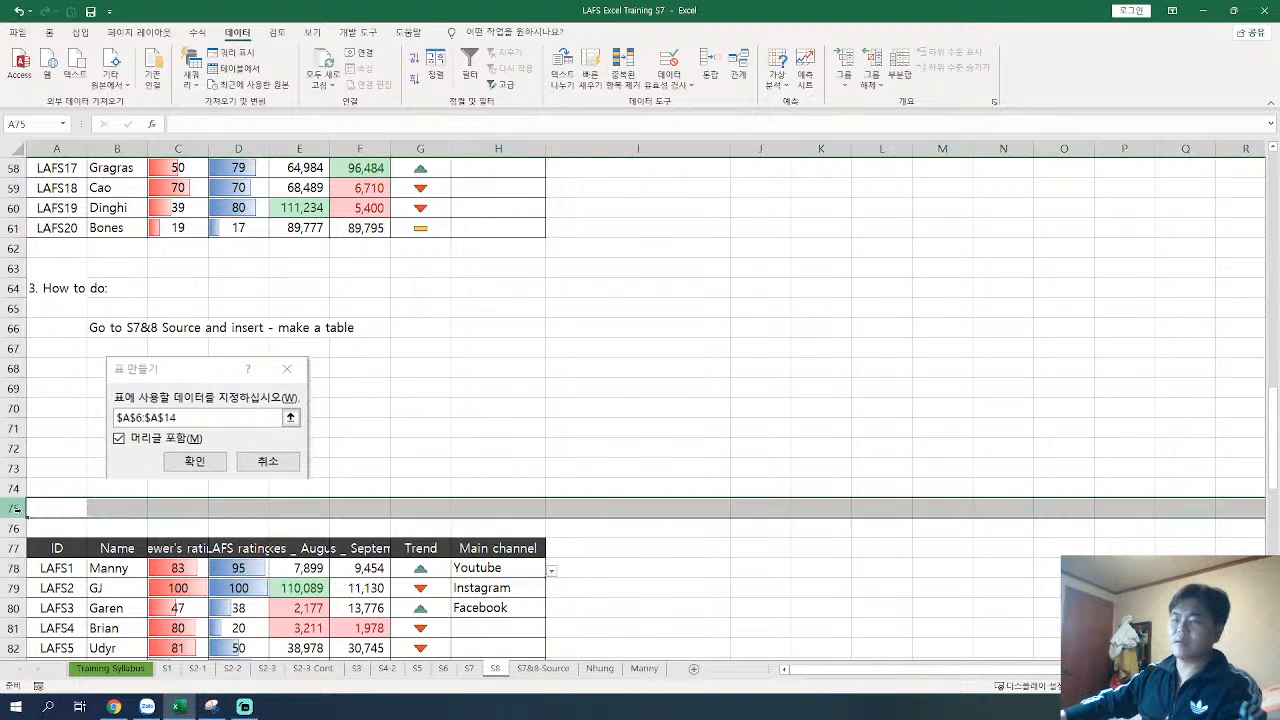
{"action": "key", "text": "ctrl+plus"}
{"action": "key", "text": "ctrl+plus"}
{"action": "left_click", "coordinate": [139, 508]}
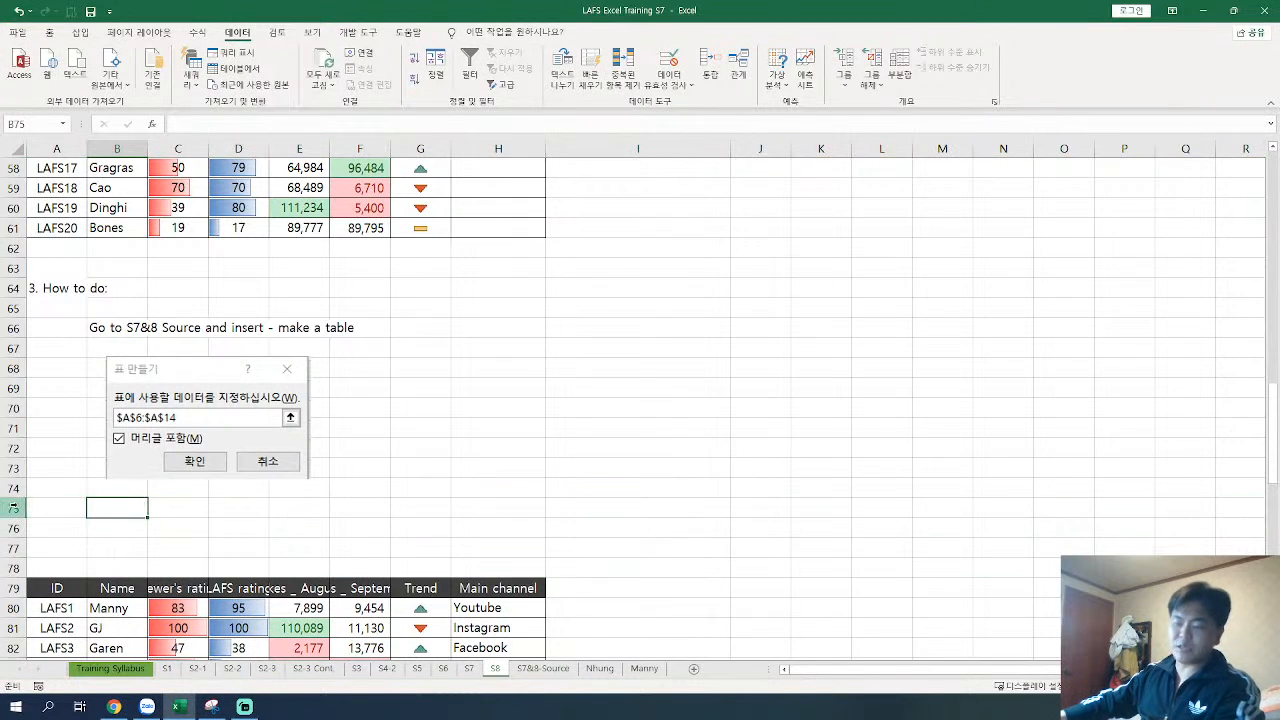
{"action": "left_click", "coordinate": [14, 508]}
{"action": "key", "text": "ctrl+plus"}
{"action": "key", "text": "ctrl+plus"}
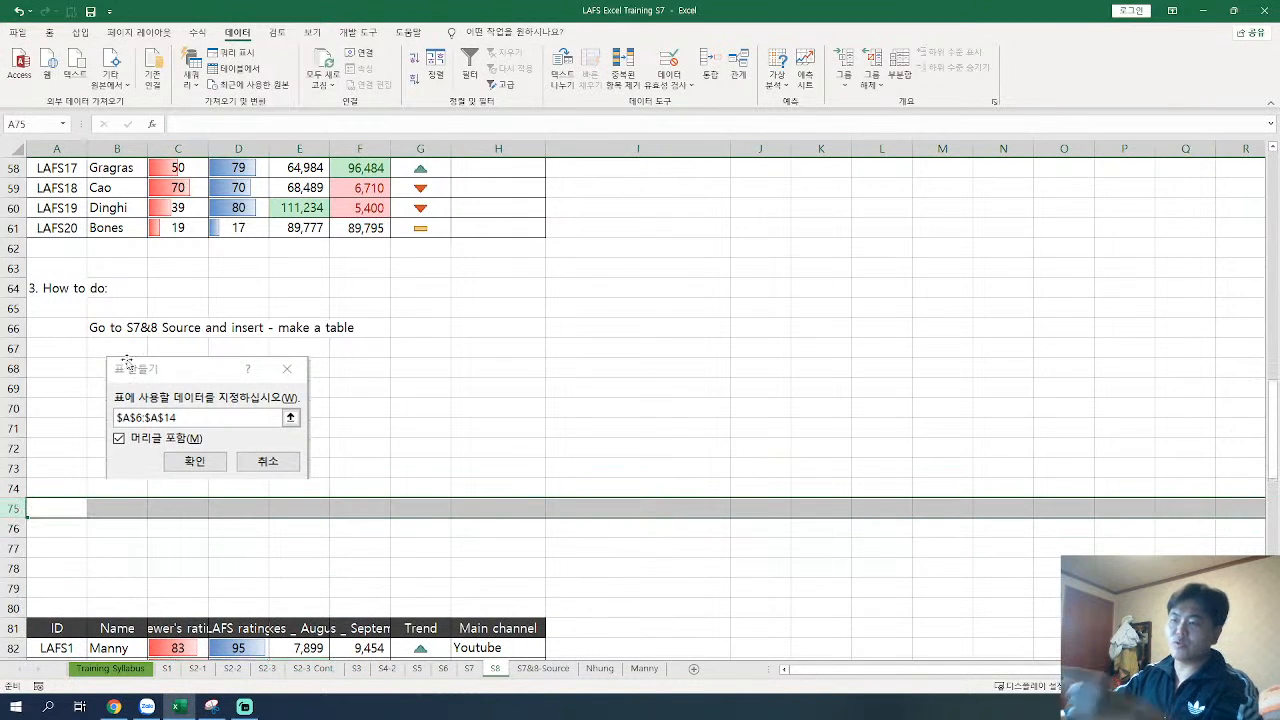
Step: Prefix the "Go to S7&8 Source and insert - make a table" instruction in B66 with "a."
{"action": "left_click", "coordinate": [542, 668]}
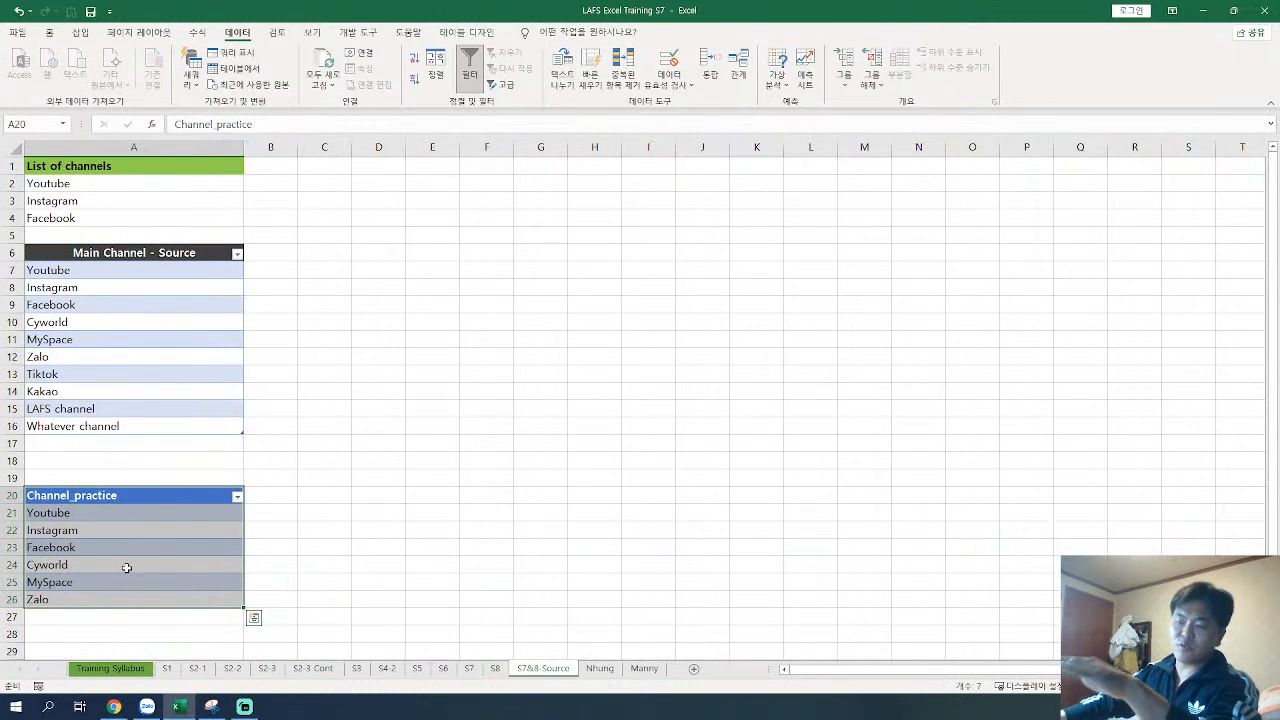
{"action": "left_click", "coordinate": [495, 670]}
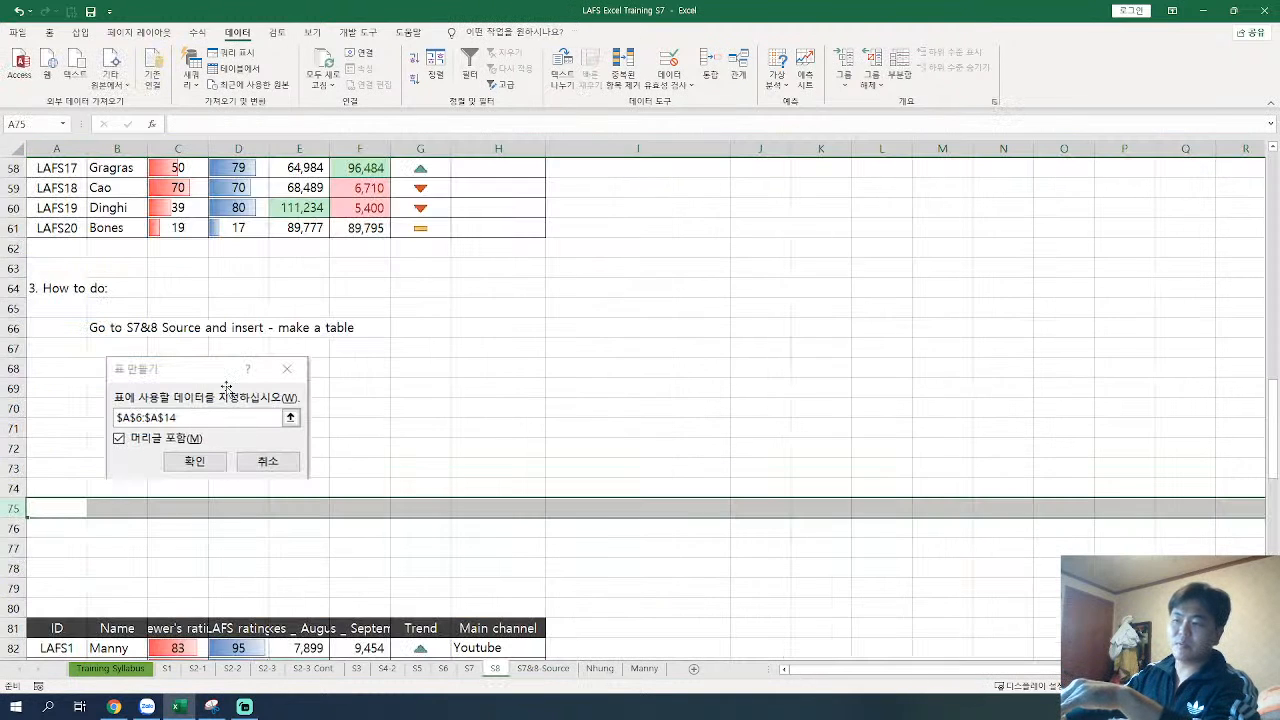
{"action": "left_click", "coordinate": [75, 330]}
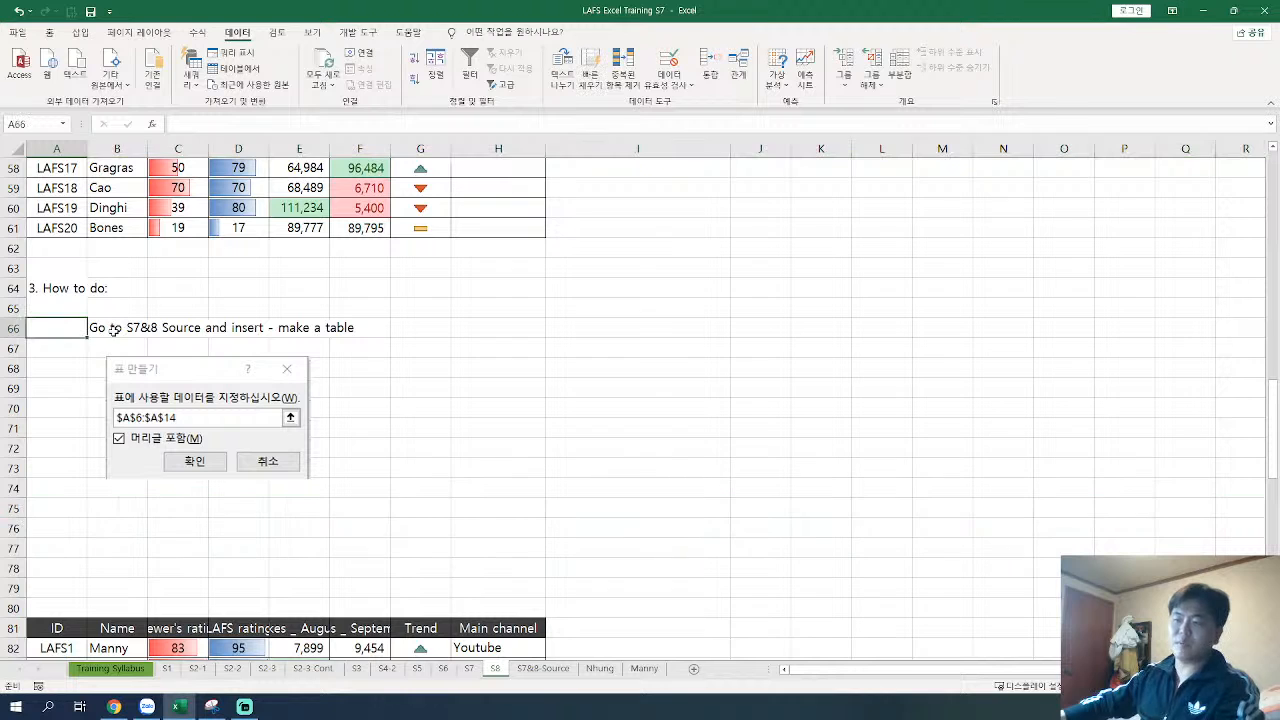
{"action": "left_click", "coordinate": [138, 329]}
{"action": "key", "text": "F2"}
{"action": "key", "text": "Home"}
{"action": "type", "text": "a."}
{"action": "key", "text": "Return"}
Step: Enter the instruction "b. rename that table to whatever you want" in B75, below the dialog screenshot
{"action": "left_click", "coordinate": [201, 414]}
{"action": "left_click", "coordinate": [130, 515]}
{"action": "type", "text": "b"}
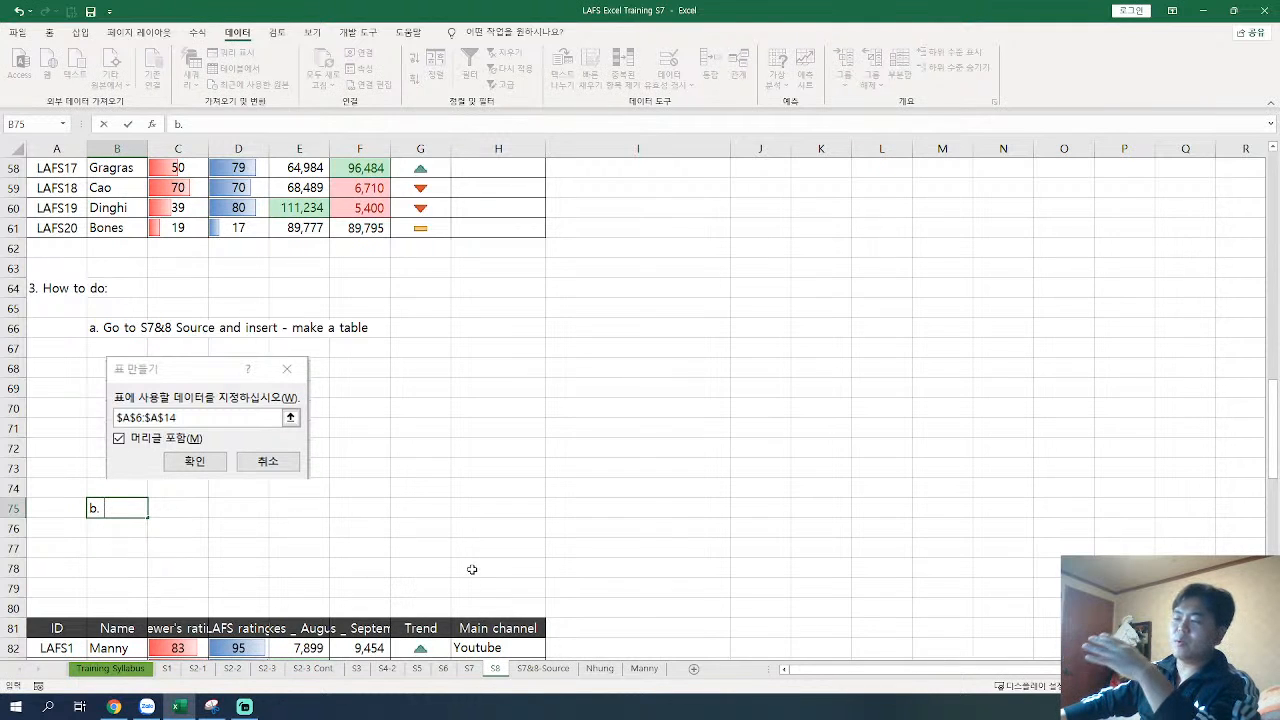
{"action": "scroll", "coordinate": [472, 569], "scroll_direction": "down", "scroll_amount": 2}
{"action": "type", "text": ". "}
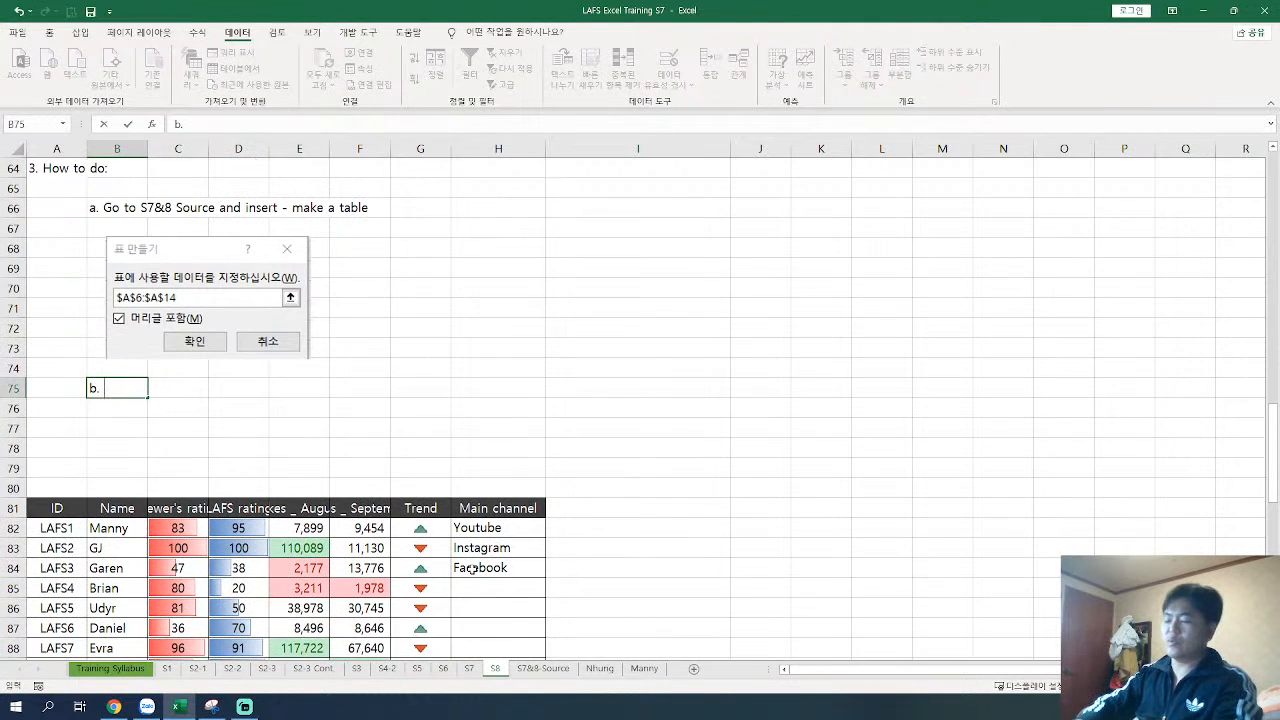
{"action": "type", "text": "rename that table"}
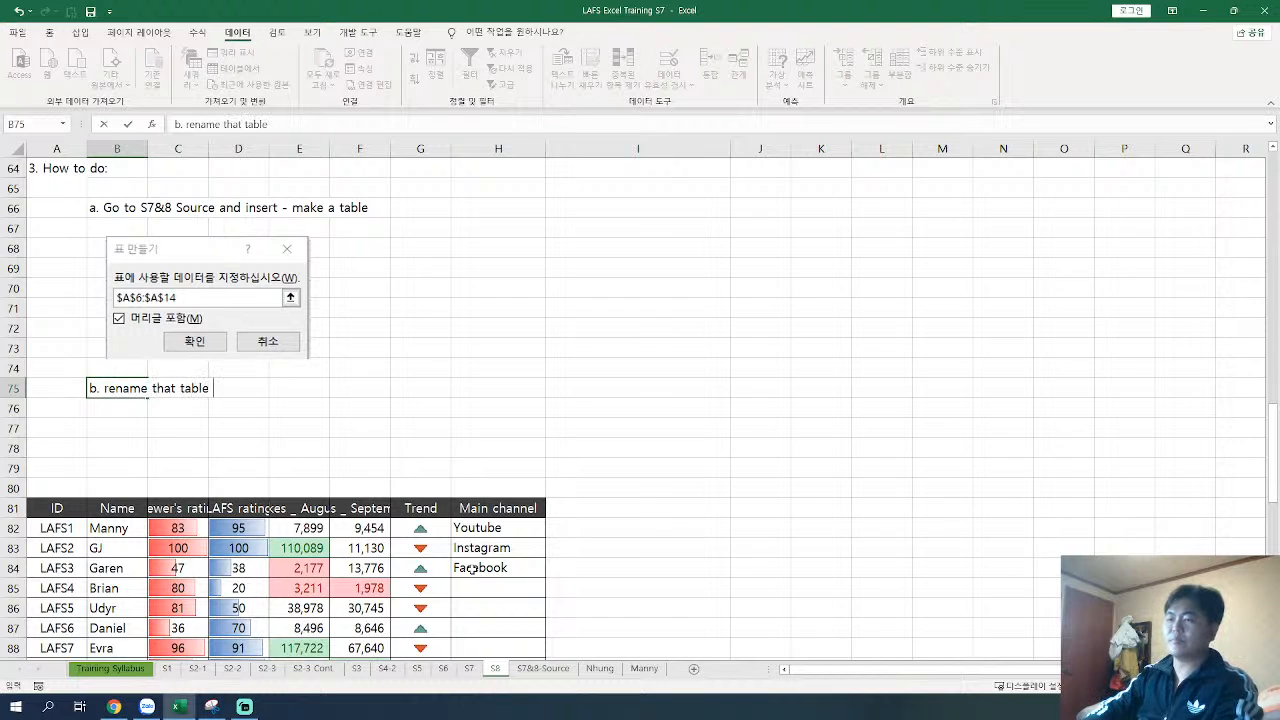
{"action": "type", "text": " to whatever you want"}
{"action": "key", "text": "Return"}
{"action": "key", "text": "Return"}
Step: Enter the instruction "c. come back to the data validation part you want to put "the table" as the possible choices" in B77
{"action": "type", "text": "c."}
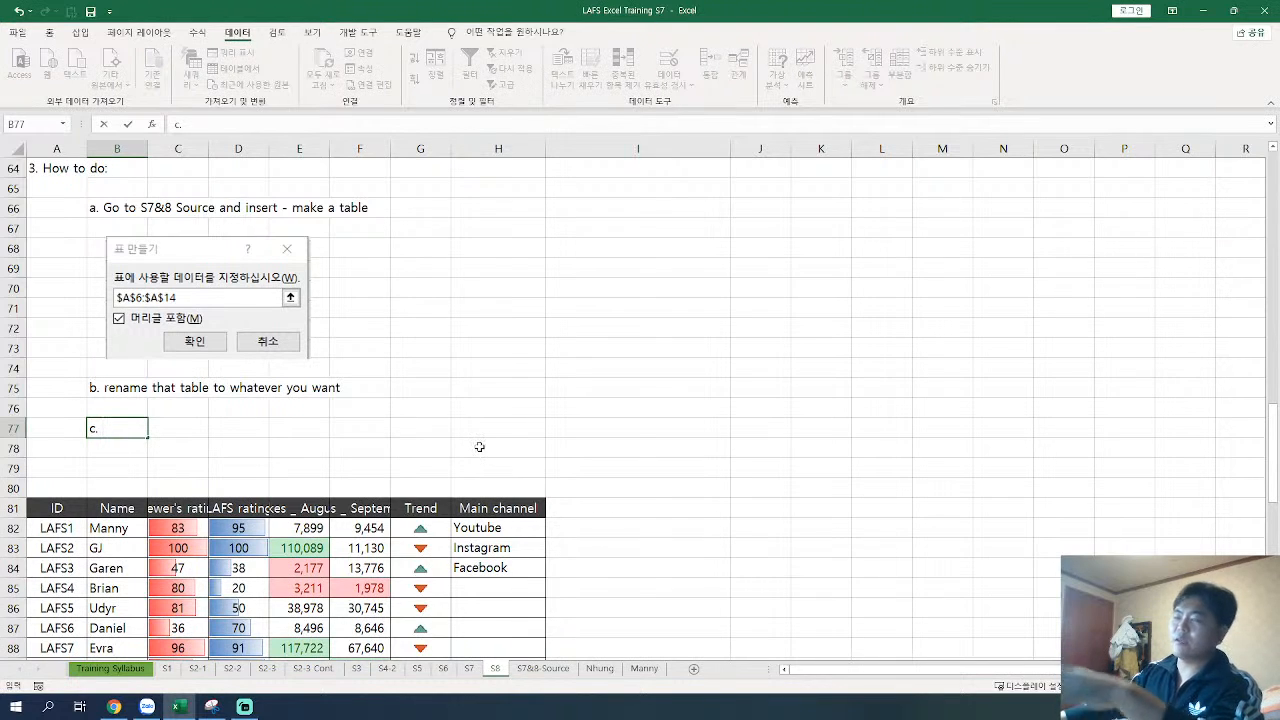
{"action": "type", "text": " come back to "}
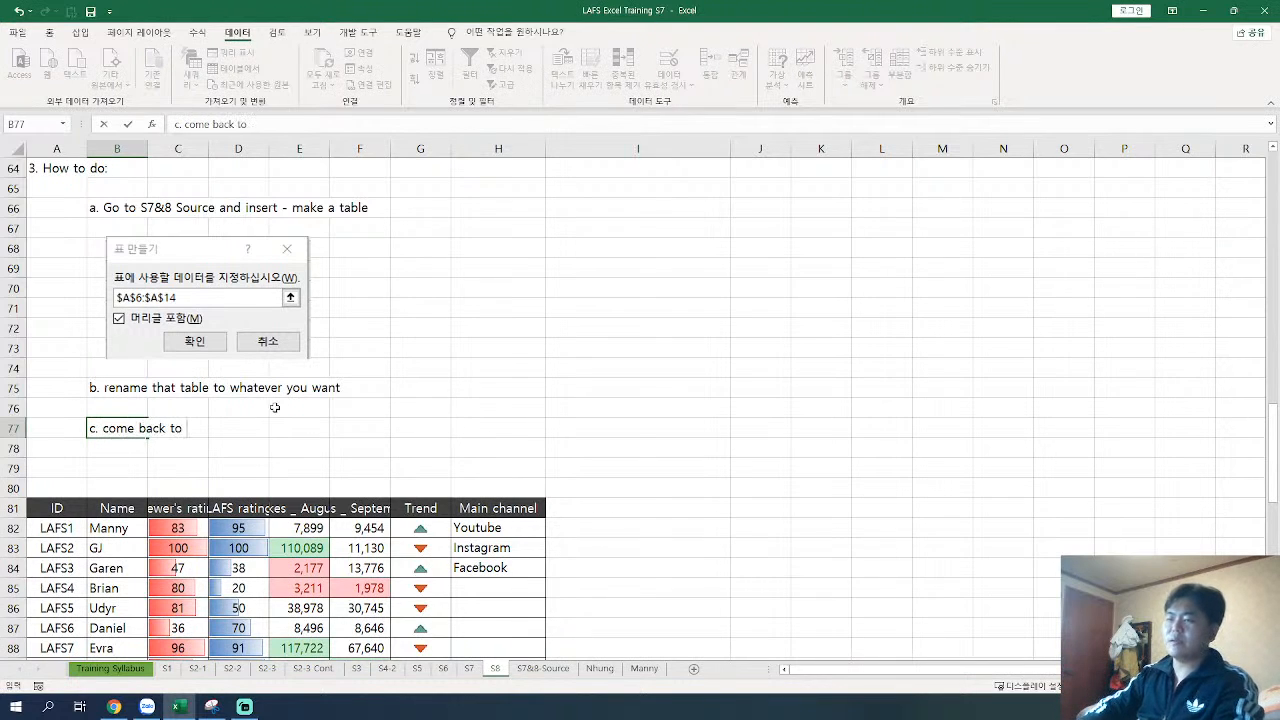
{"action": "type", "text": "the data validation part"}
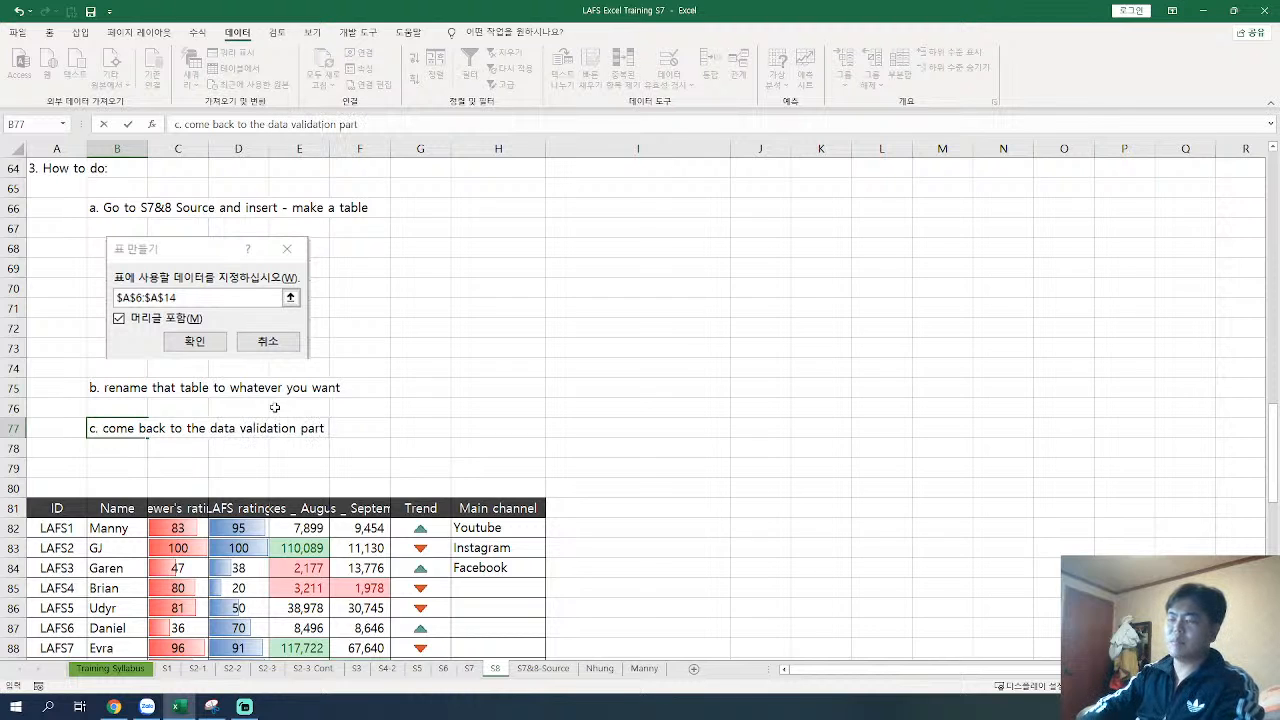
{"action": "type", "text": " you want to put \"t"}
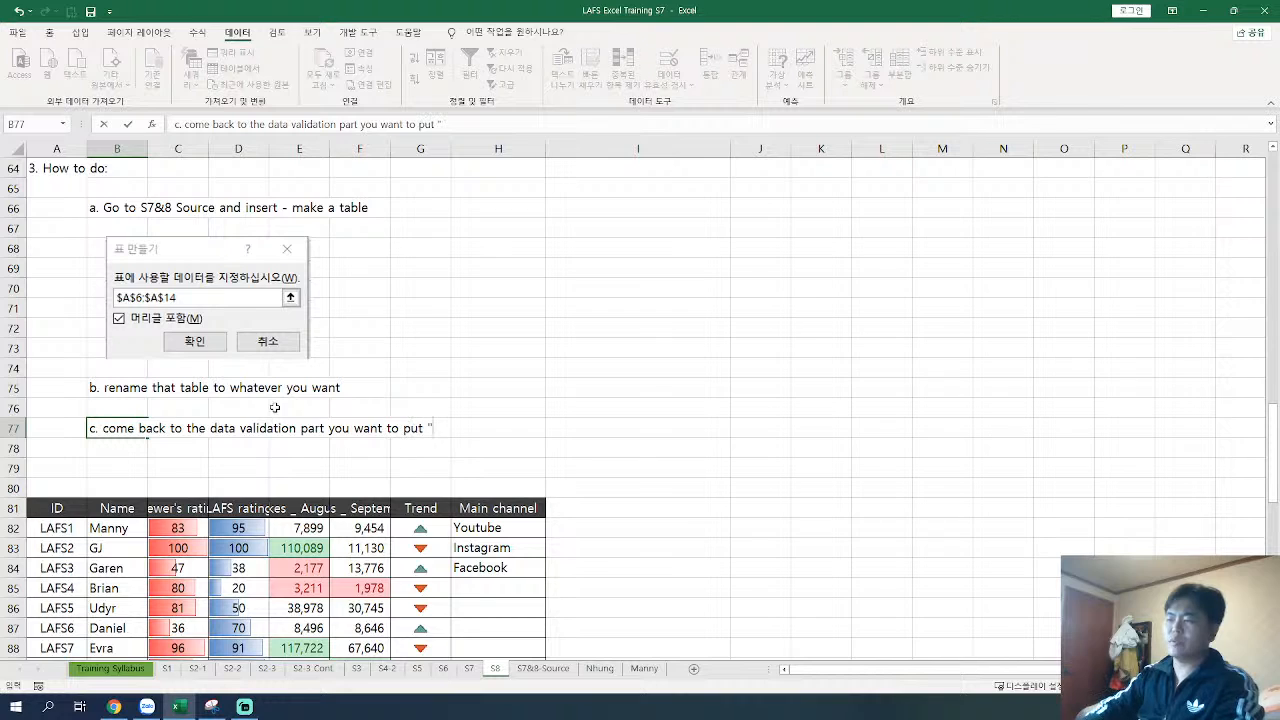
{"action": "type", "text": "able"}
{"action": "key", "text": "BackSpace"}
{"action": "key", "text": "BackSpace"}
{"action": "key", "text": "BackSpace"}
{"action": "key", "text": "BackSpace"}
{"action": "key", "text": "BackSpace"}
{"action": "type", "text": "the table\" as the "}
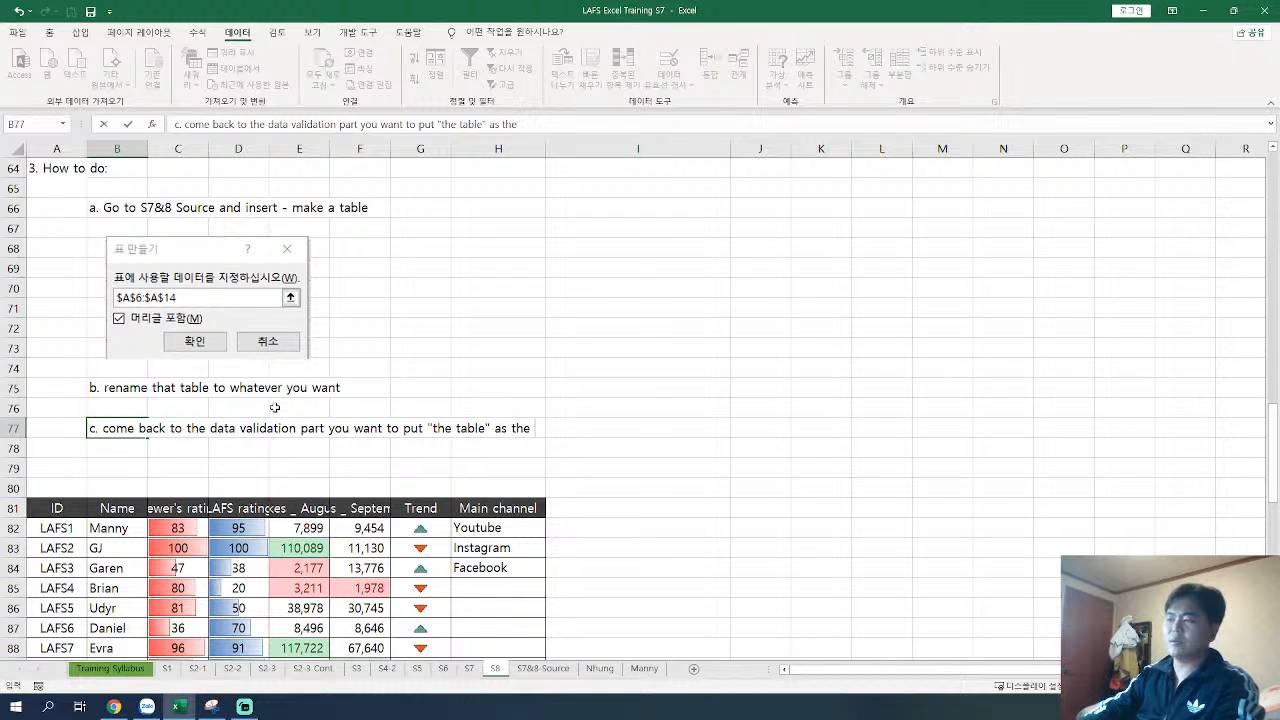
{"action": "type", "text": "po"}
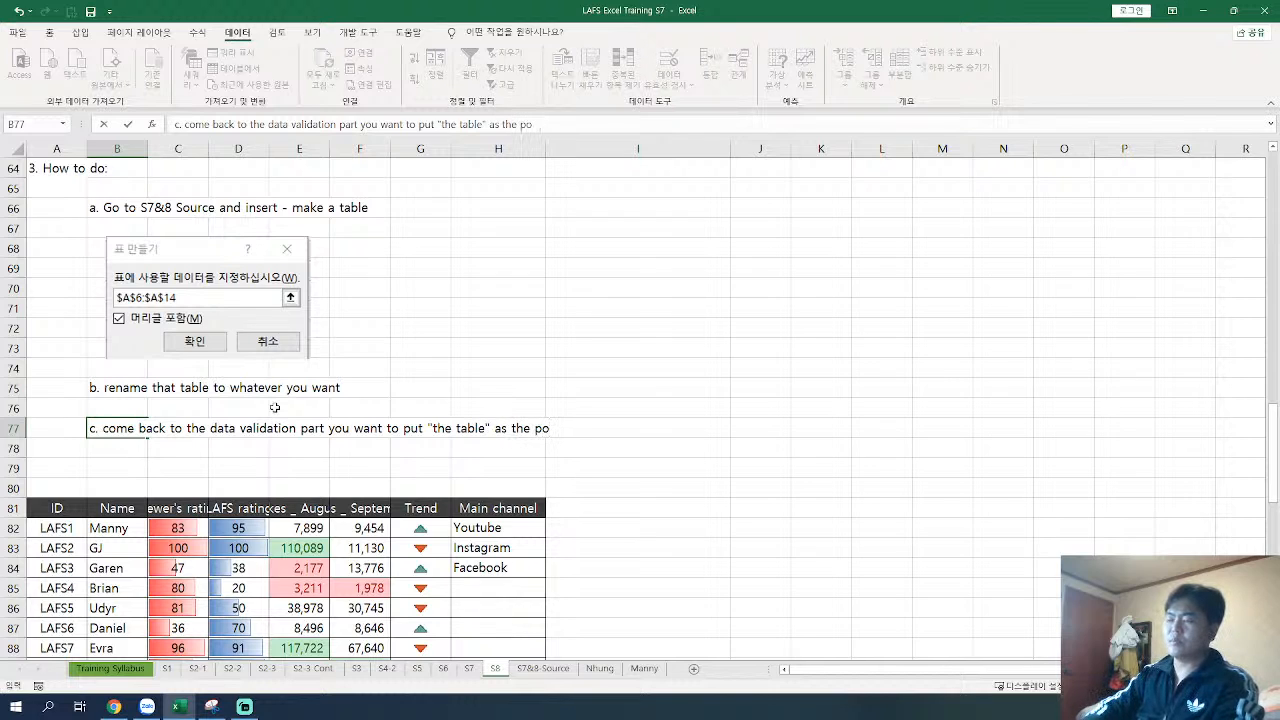
{"action": "type", "text": "ssible cho"}
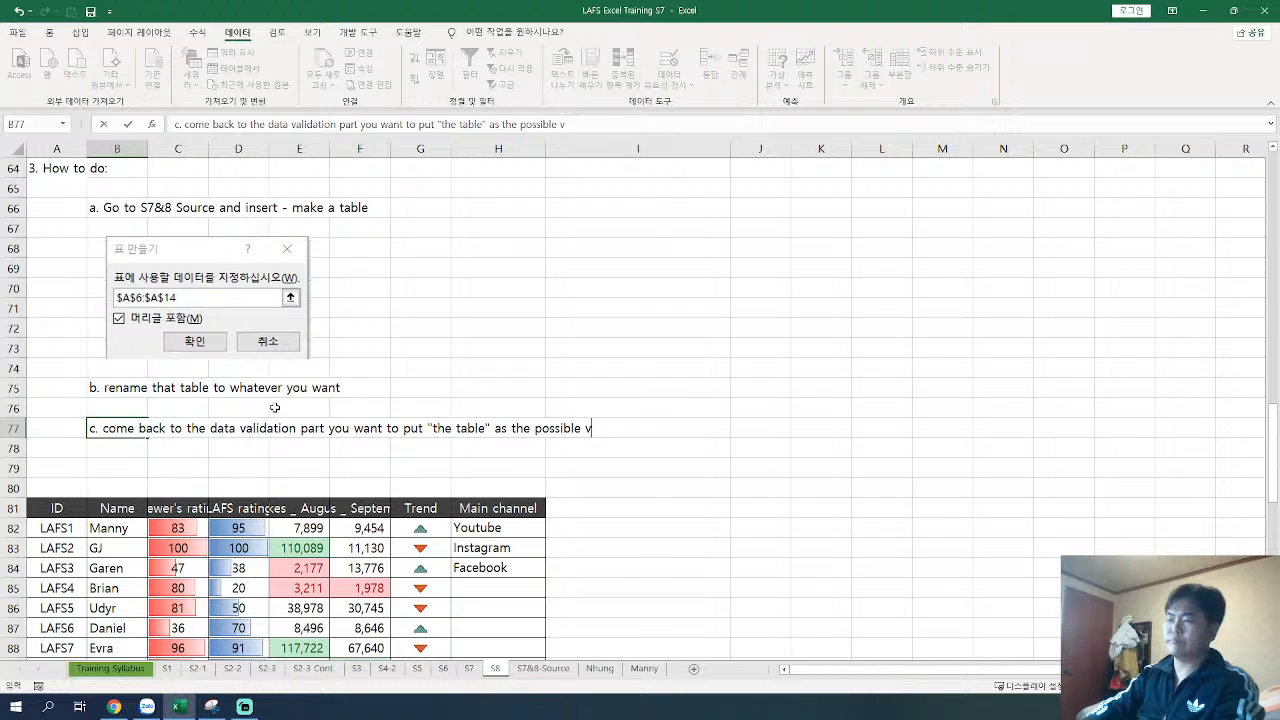
{"action": "type", "text": "ices"}
{"action": "key", "text": "Return"}
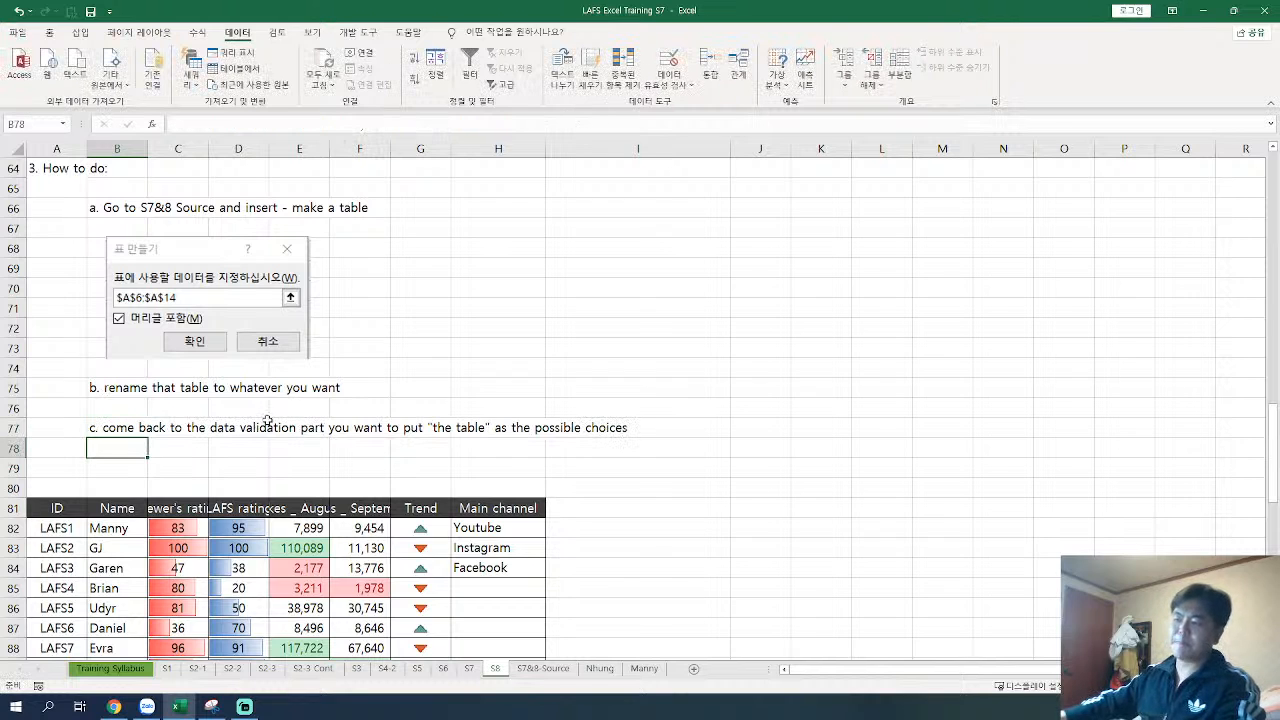
Step: Insert two blank rows at row 79 and enter "d. use "indirect" function to connect the two" in B79
{"action": "left_click", "coordinate": [12, 468]}
{"action": "right_click", "coordinate": [12, 468]}
{"action": "key", "text": "i"}
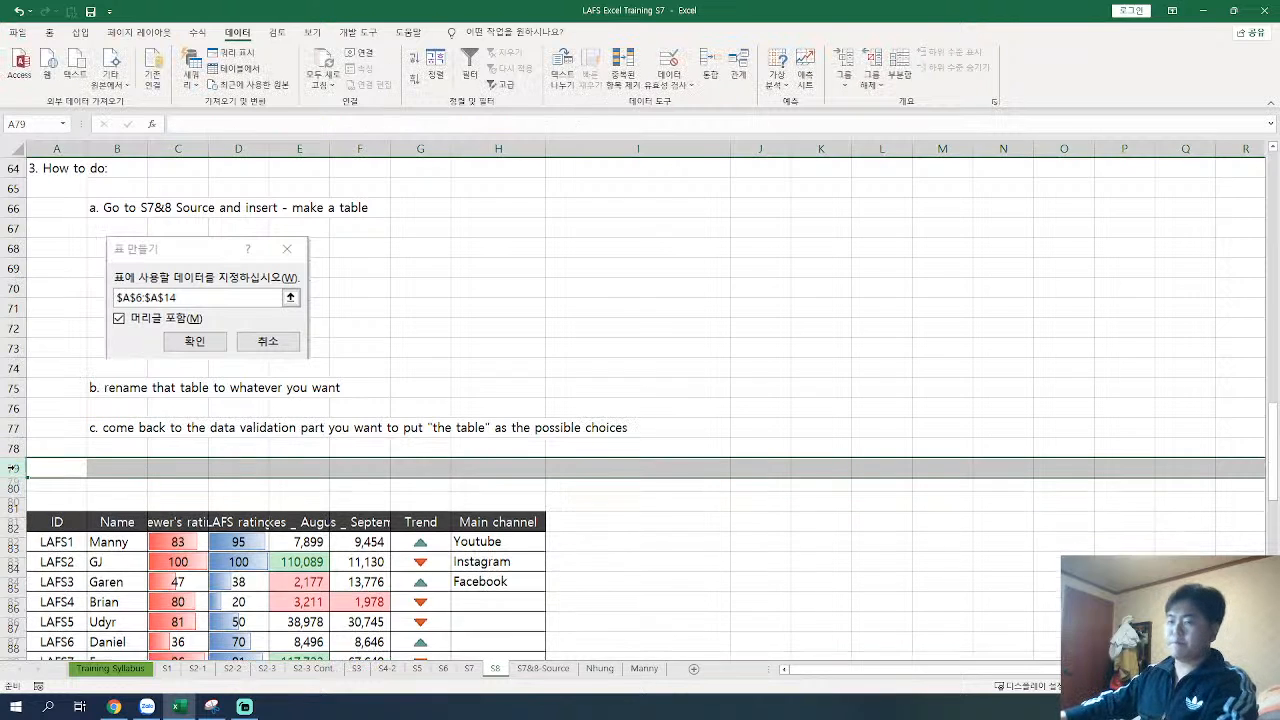
{"action": "left_click", "coordinate": [131, 462]}
{"action": "type", "text": "d. use \"indirect"}
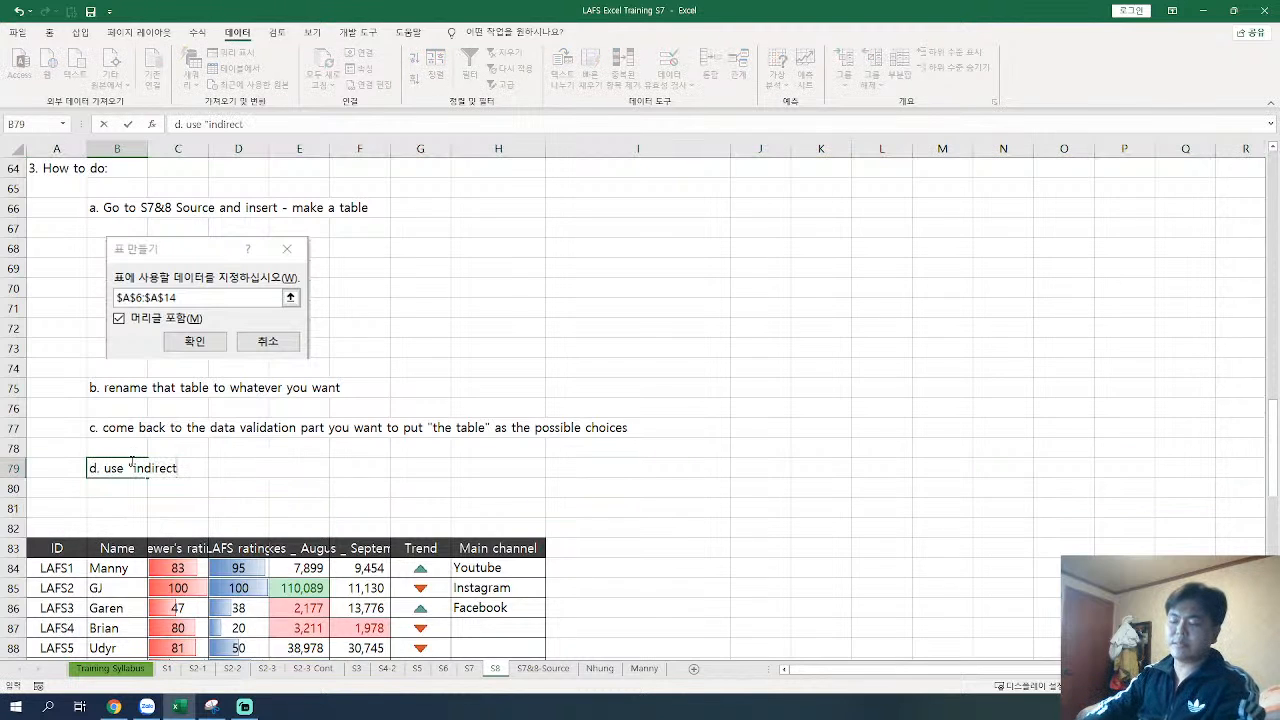
{"action": "type", "text": "\" function "}
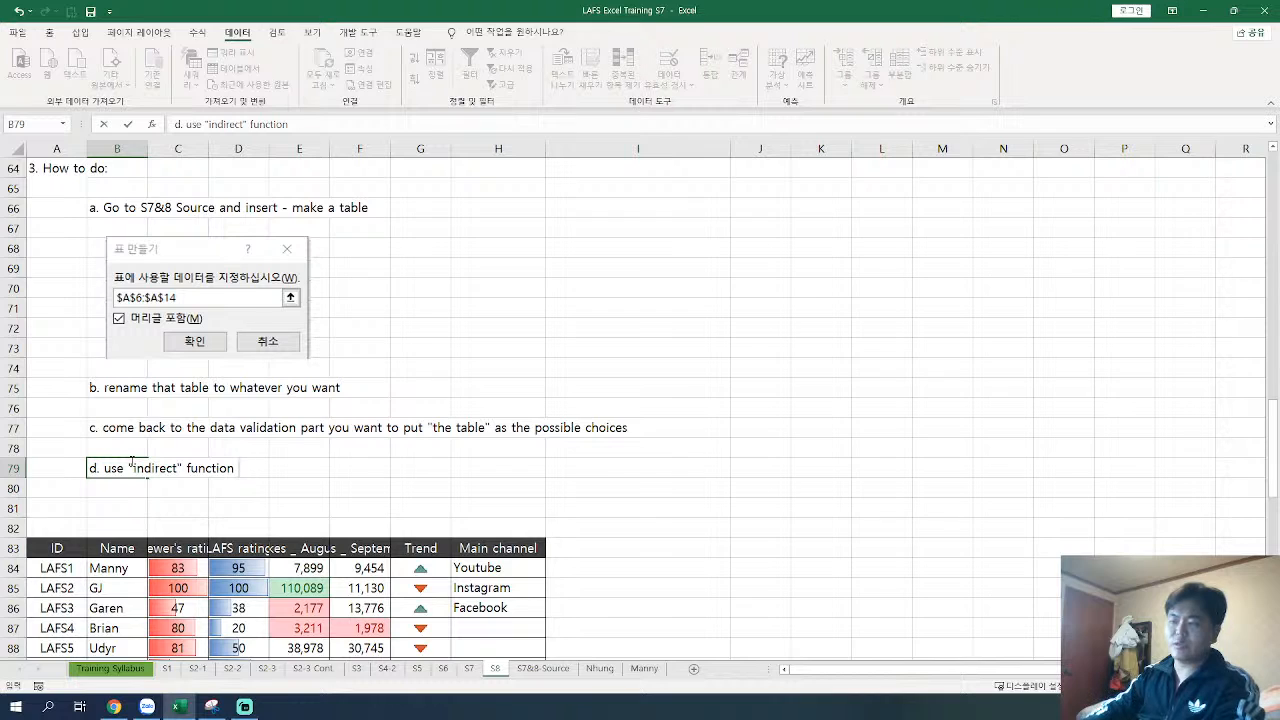
{"action": "type", "text": "to connect that"}
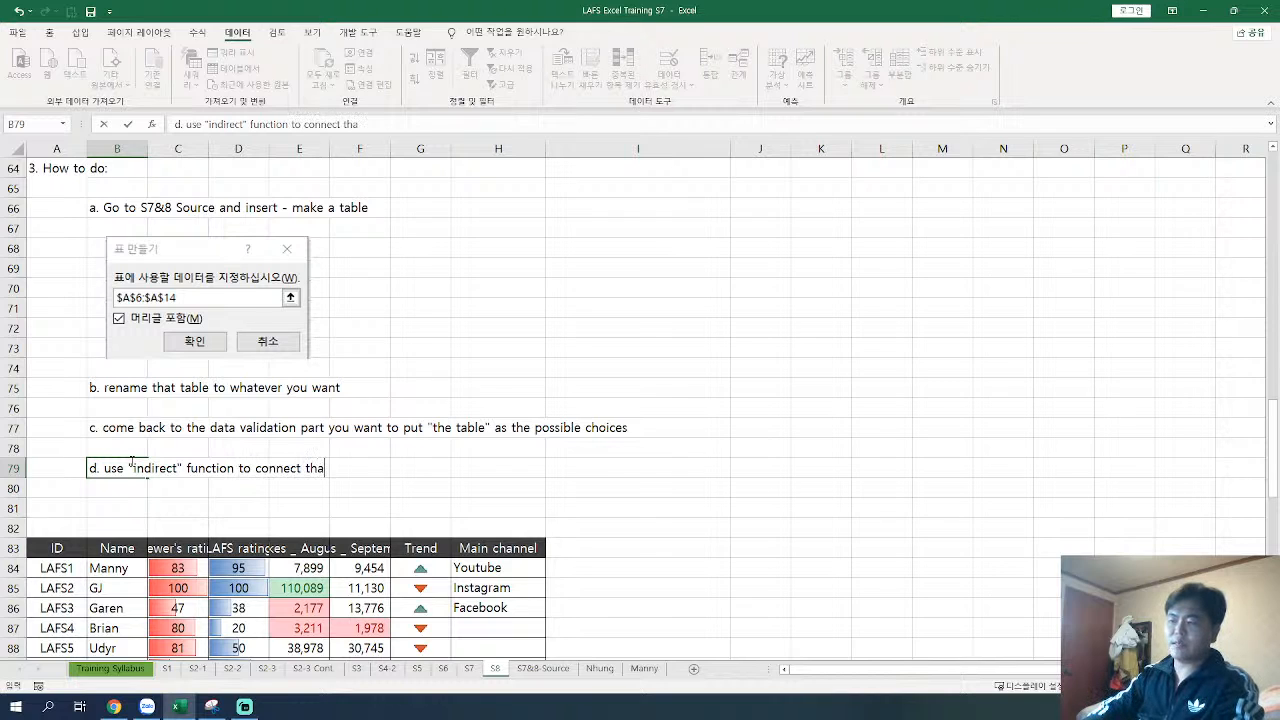
{"action": "key", "text": "BackSpace"}
{"action": "key", "text": "BackSpace"}
{"action": "key", "text": "BackSpace"}
{"action": "key", "text": "BackSpace"}
{"action": "type", "text": "the two"}
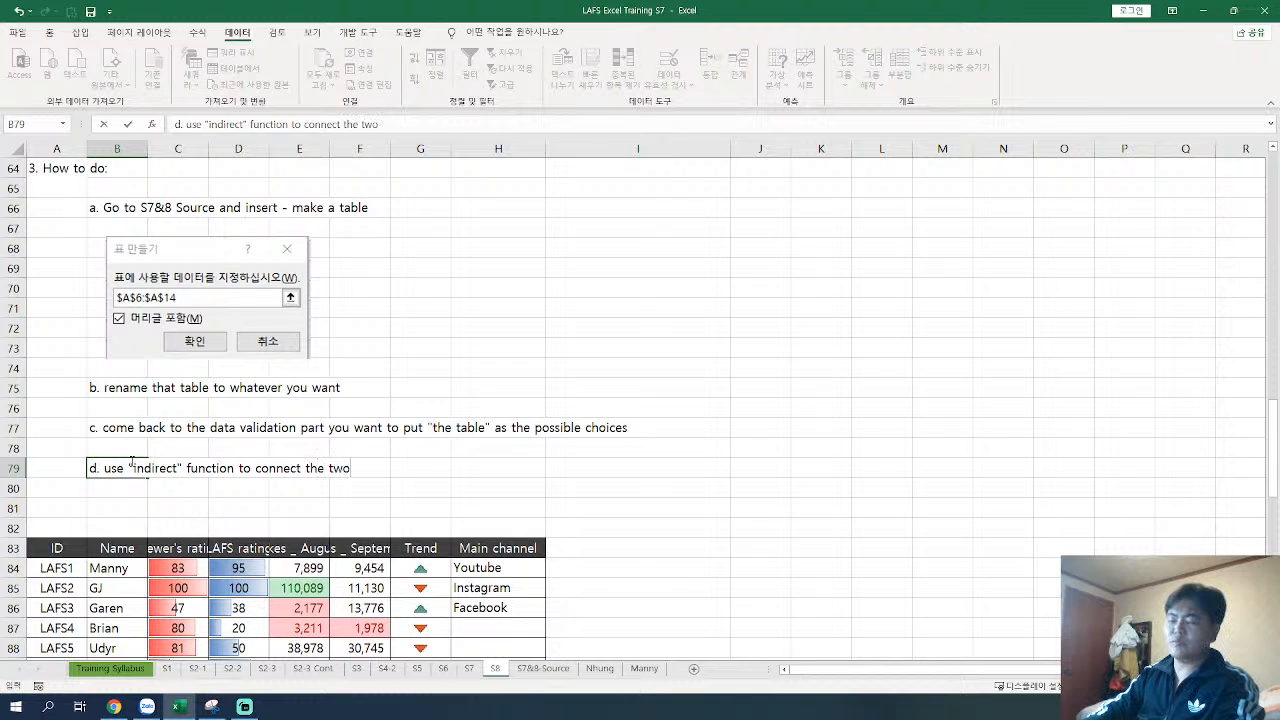
{"action": "key", "text": "Return"}
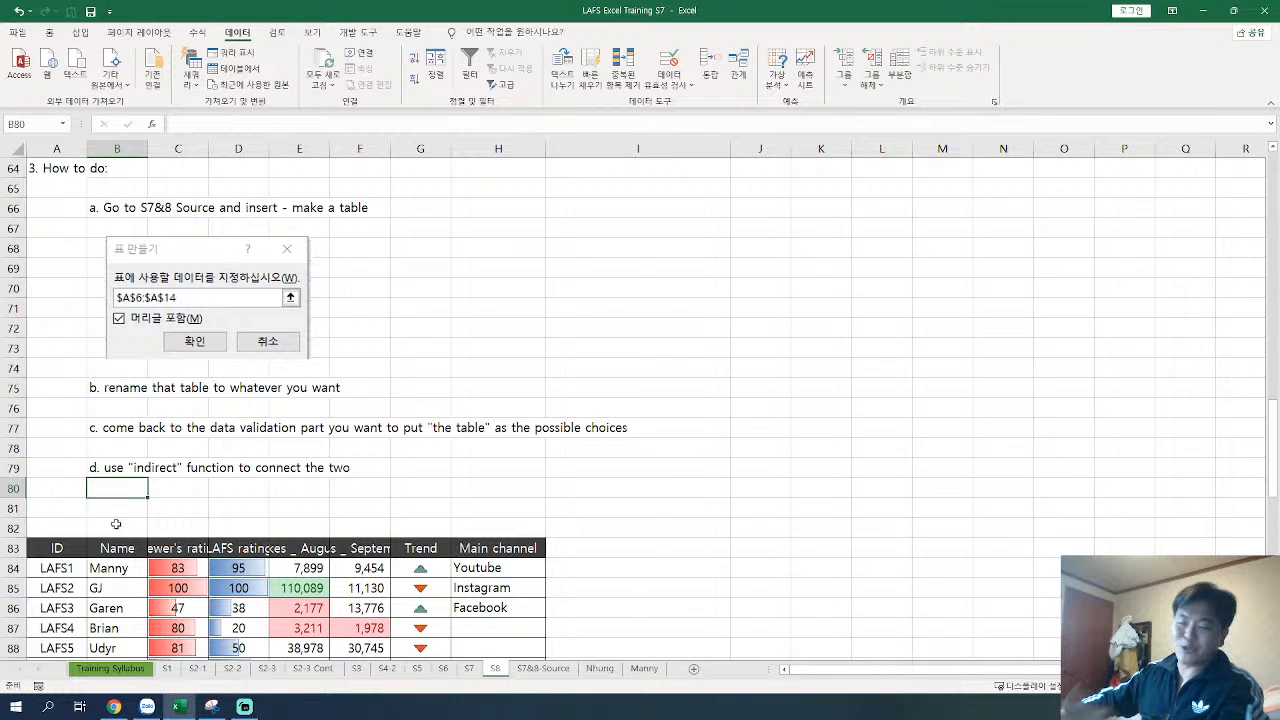
Step: Delete the surplus blank row 81 above the practice table
{"action": "right_click", "coordinate": [26, 509]}
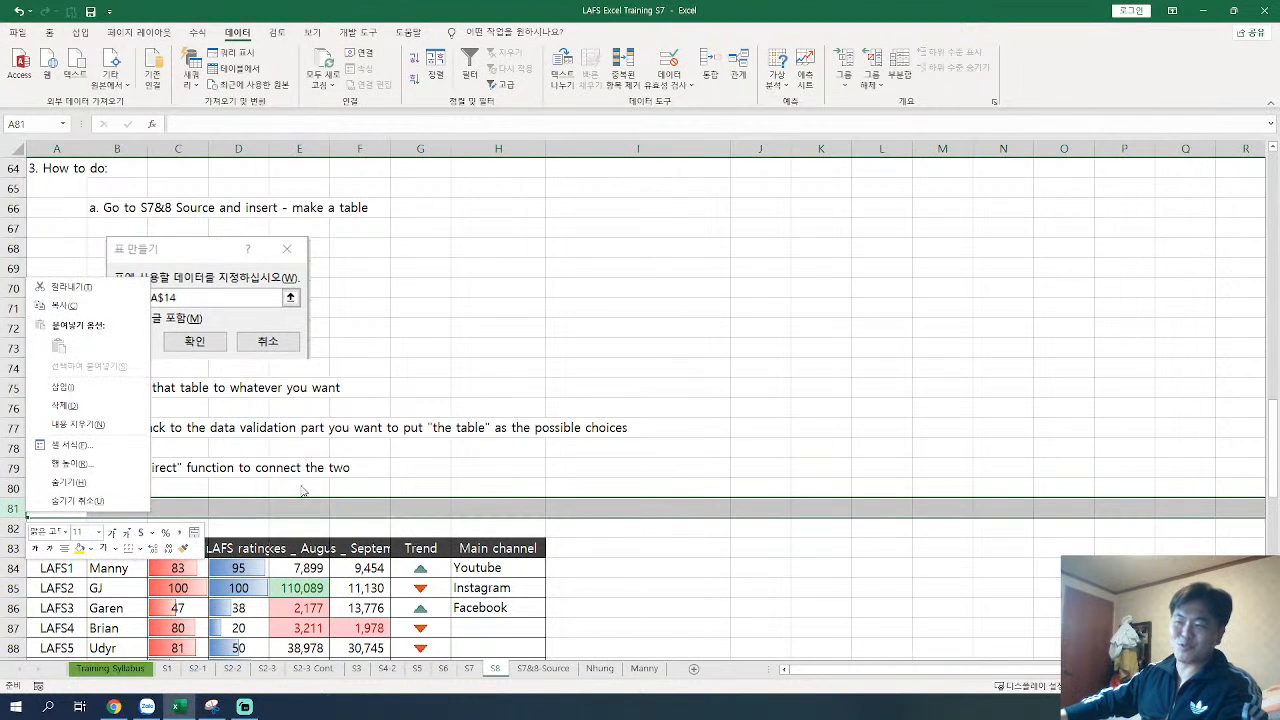
{"action": "key", "text": "d"}
{"action": "left_click", "coordinate": [420, 467]}
Step: Check the Main channel drop-down options in H83 and pick Youtube
{"action": "scroll", "coordinate": [420, 467], "scroll_direction": "down", "scroll_amount": 2}
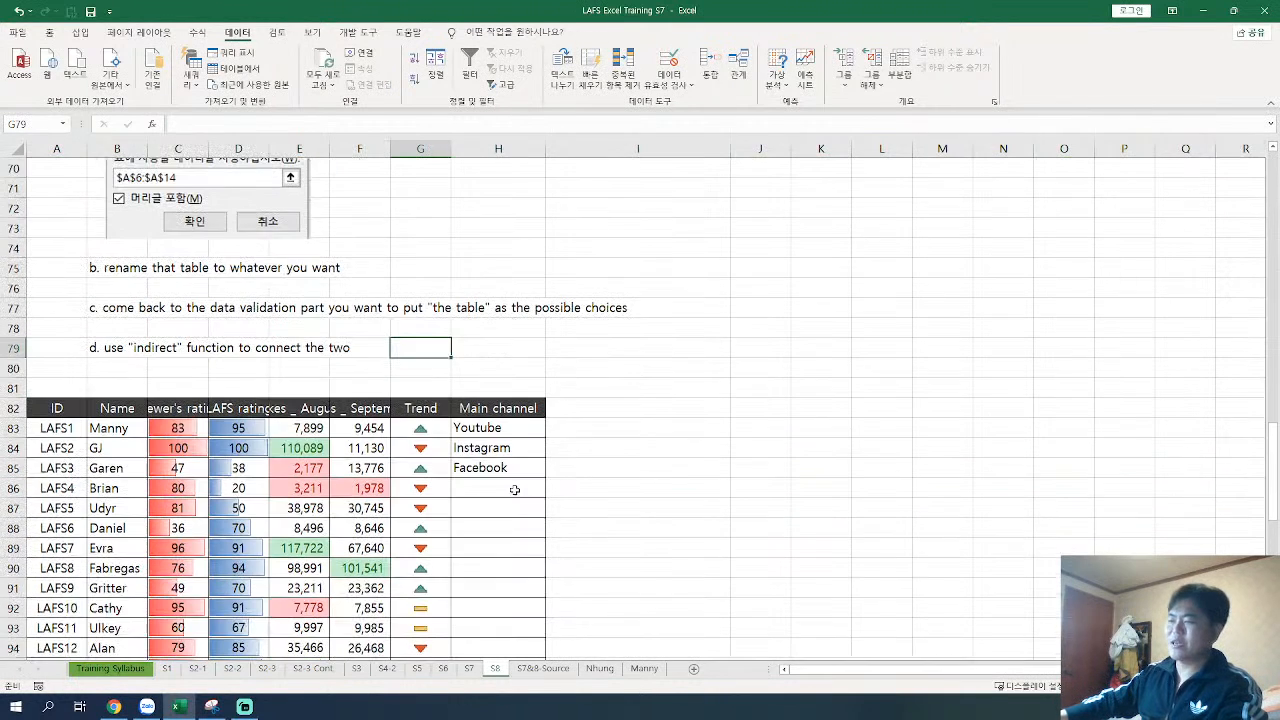
{"action": "left_click", "coordinate": [527, 430]}
{"action": "left_click", "coordinate": [551, 432]}
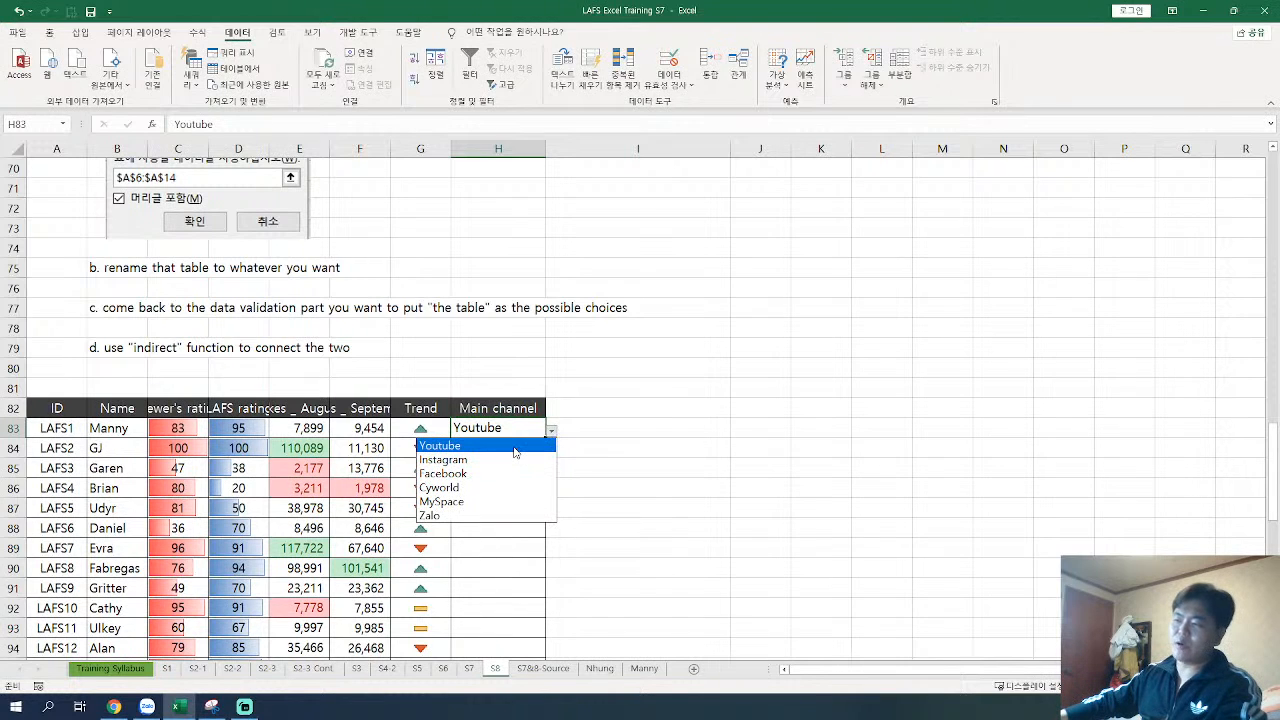
{"action": "left_click", "coordinate": [515, 446]}
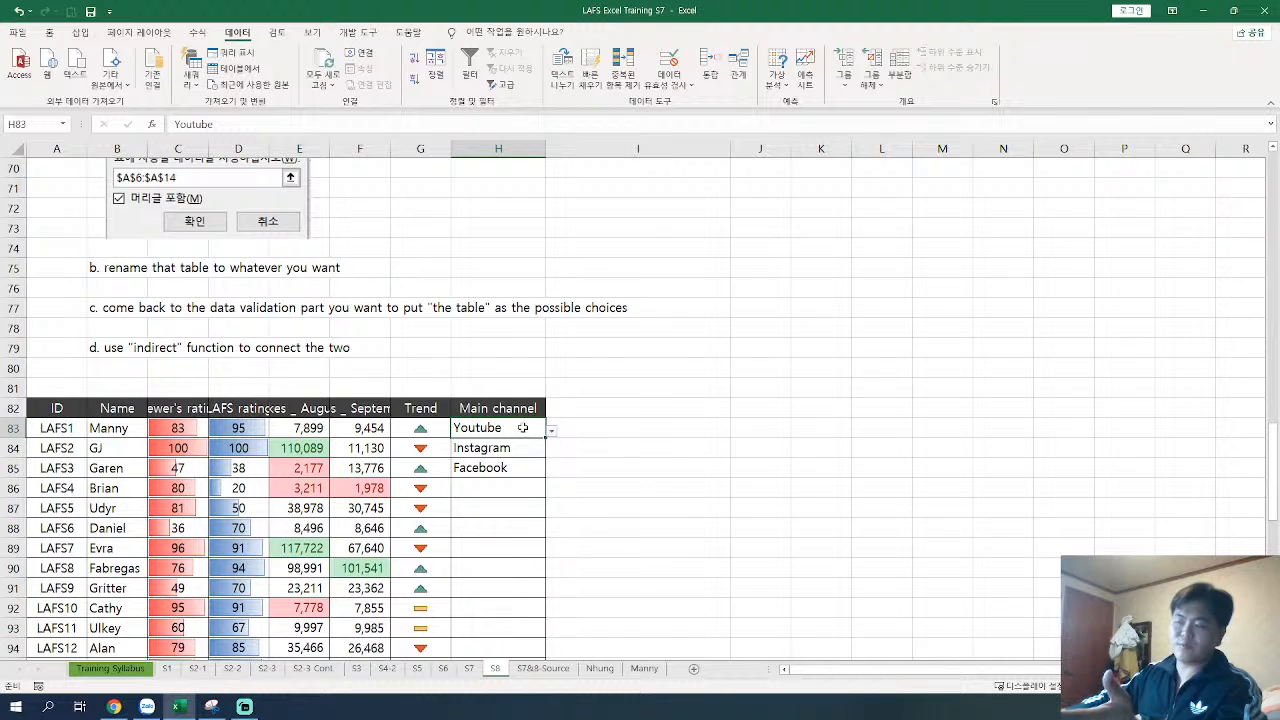
Step: Add "LAFS channel" in A27 on the S7&8-Source sheet, directly below Zalo in the Channel_practice table
{"action": "left_click", "coordinate": [540, 670]}
{"action": "left_click", "coordinate": [123, 615]}
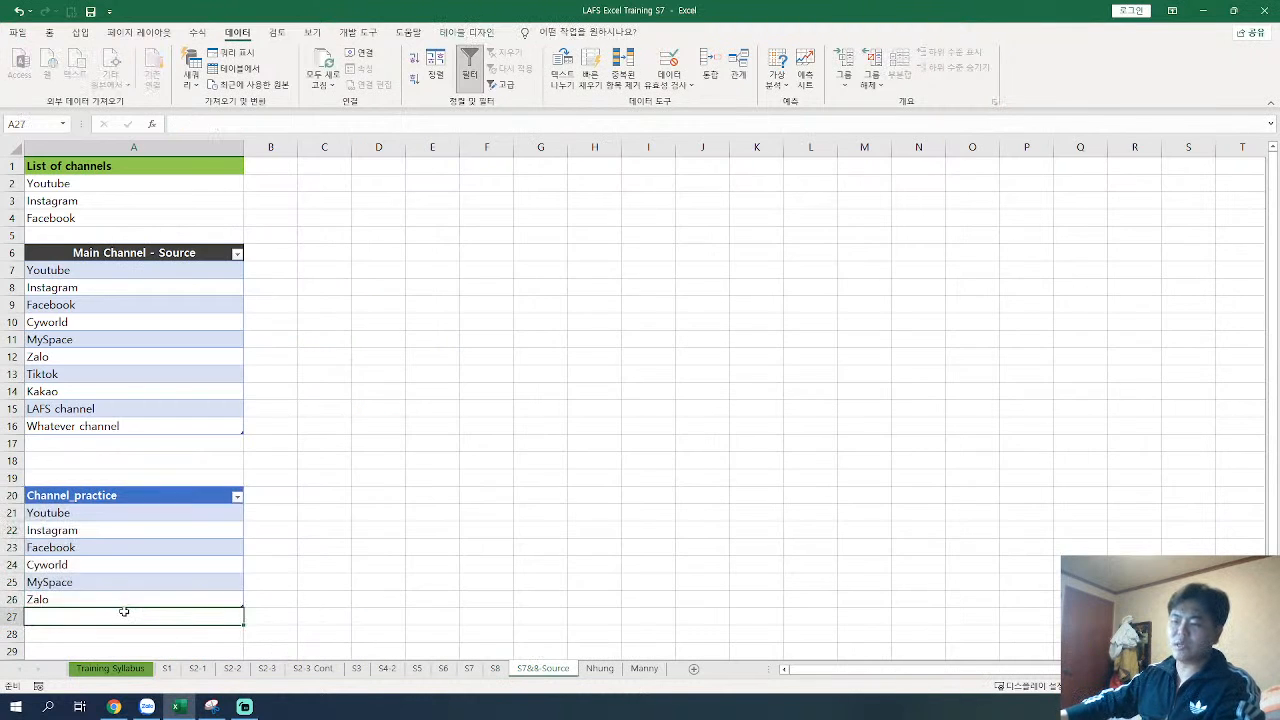
{"action": "double_click", "coordinate": [187, 614]}
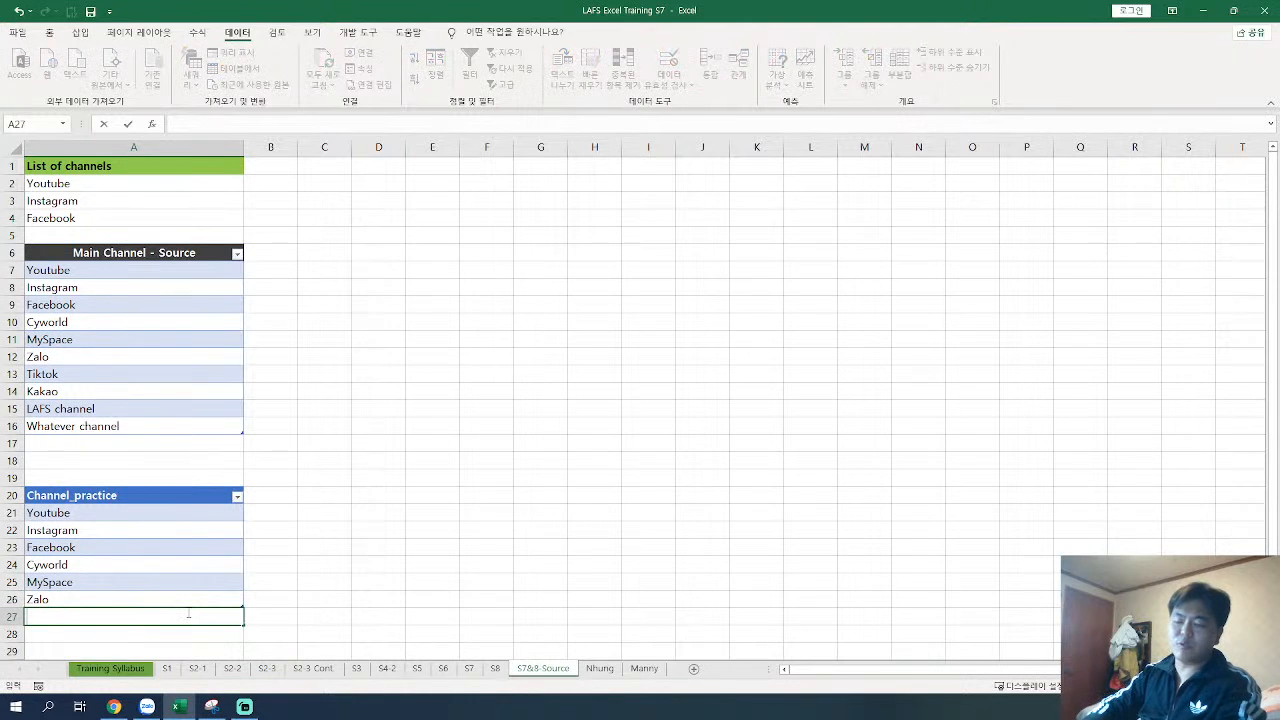
{"action": "type", "text": "LAFS channel"}
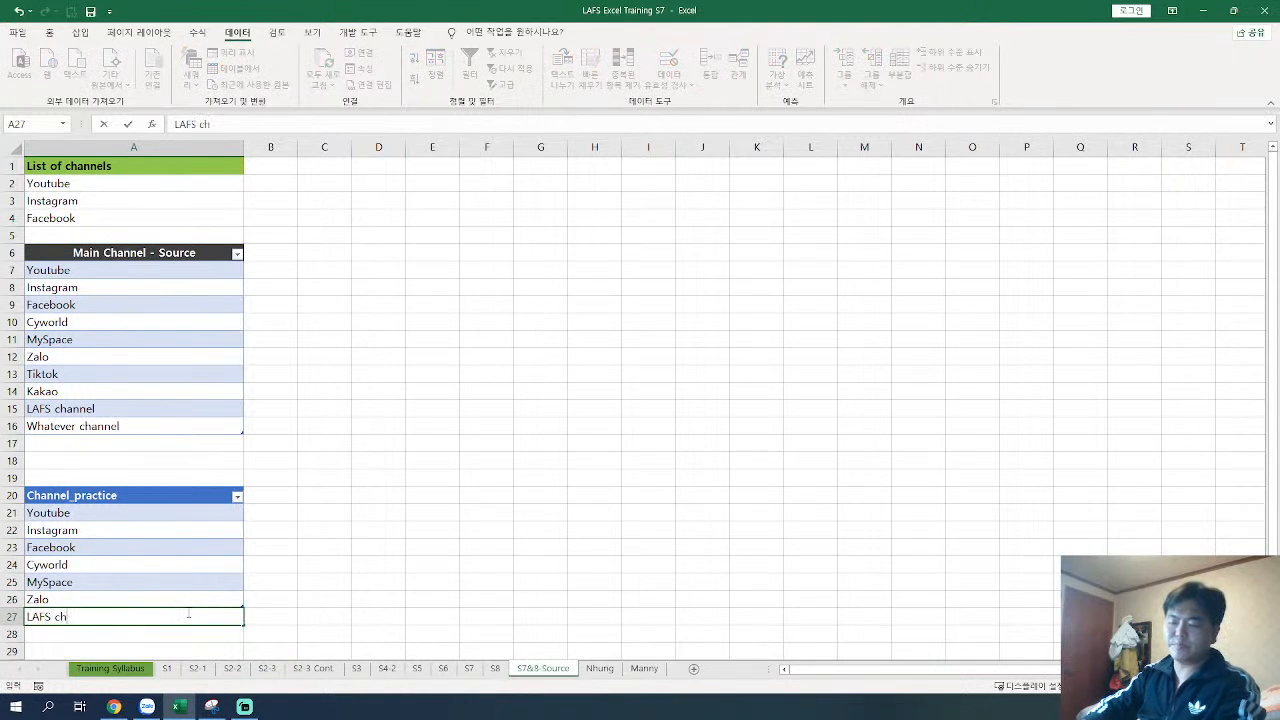
{"action": "key", "text": "Return"}
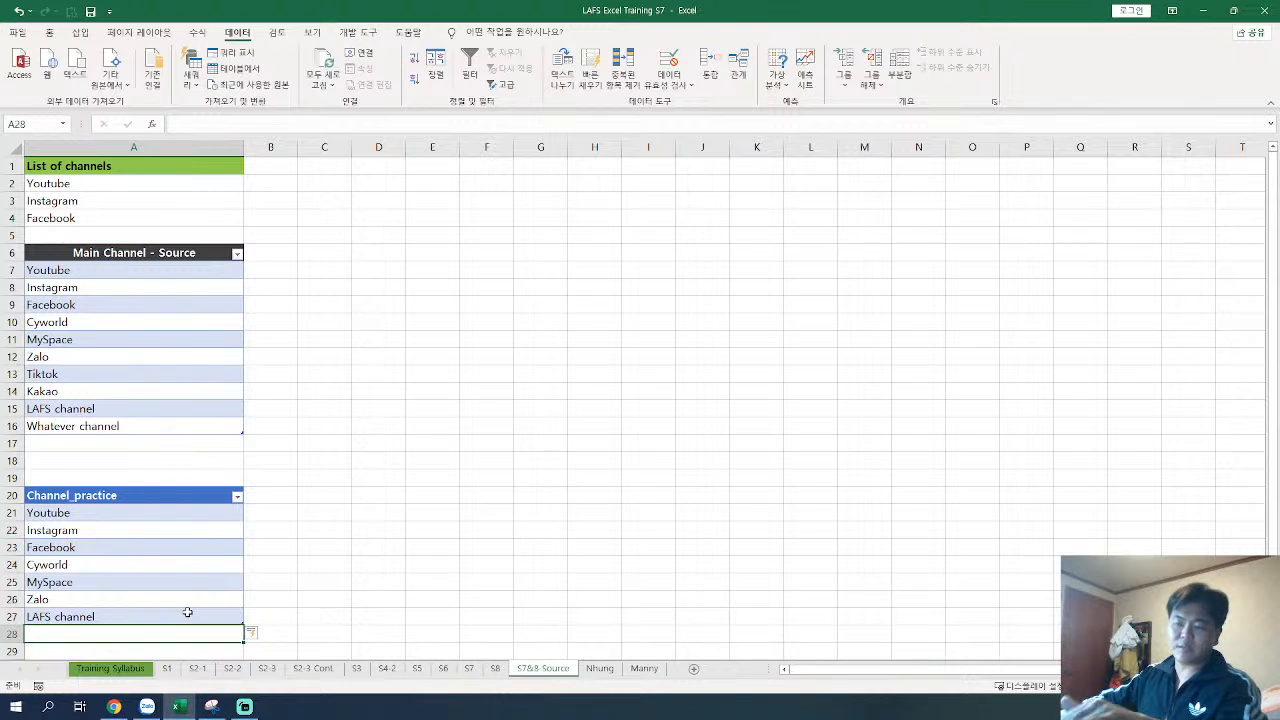
Step: Return to sheet S8 and choose LAFS channel from the Main channel drop-down in H83
{"action": "left_click", "coordinate": [495, 668]}
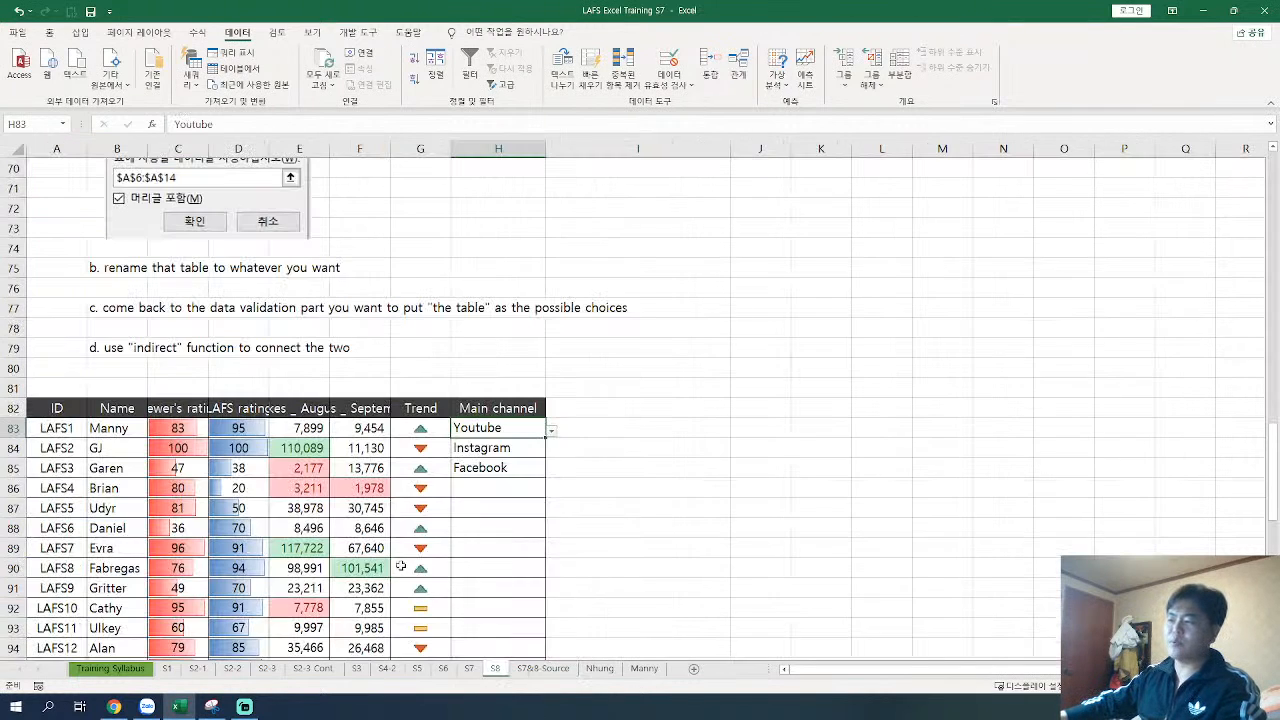
{"action": "left_click", "coordinate": [551, 431]}
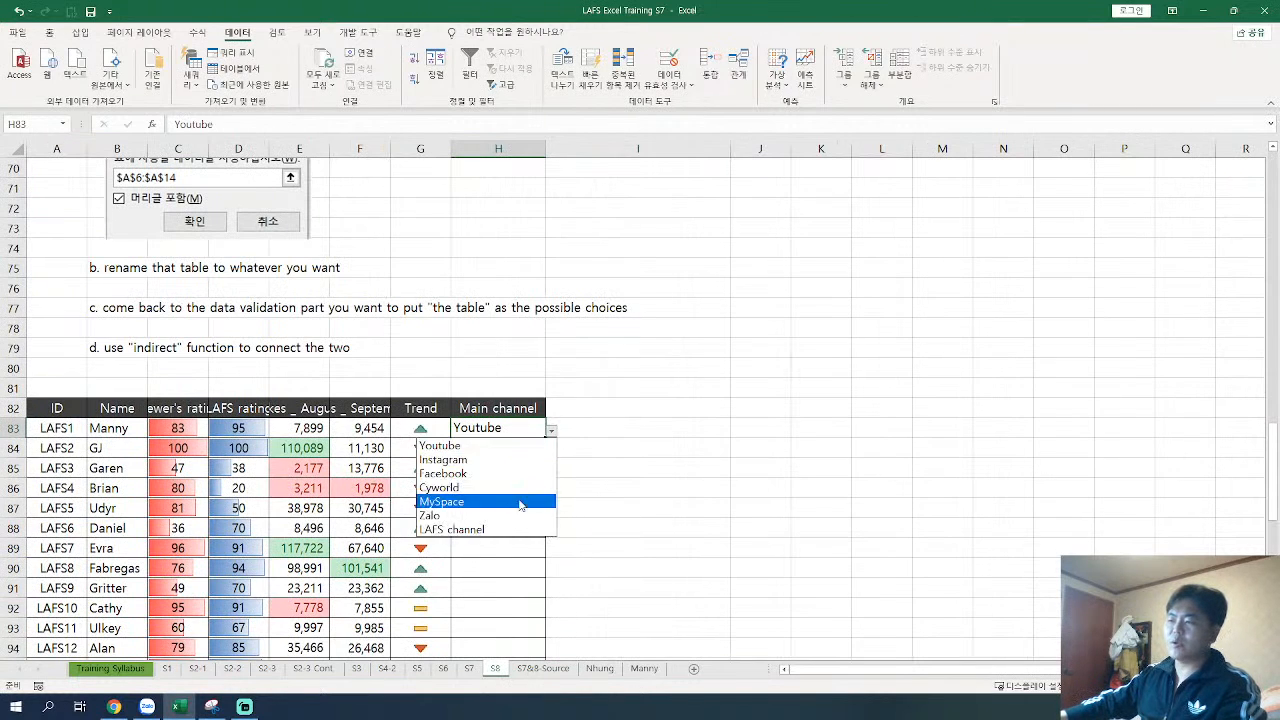
{"action": "left_click", "coordinate": [503, 530]}
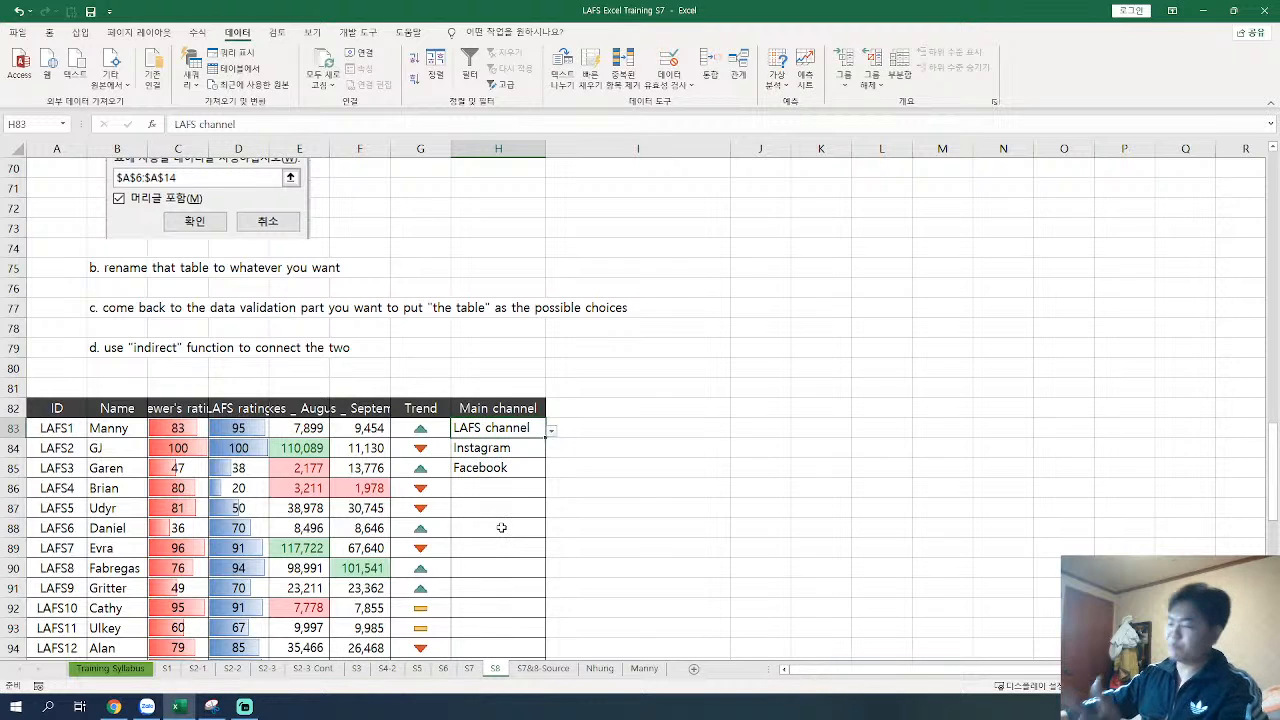
{"action": "left_click", "coordinate": [545, 668]}
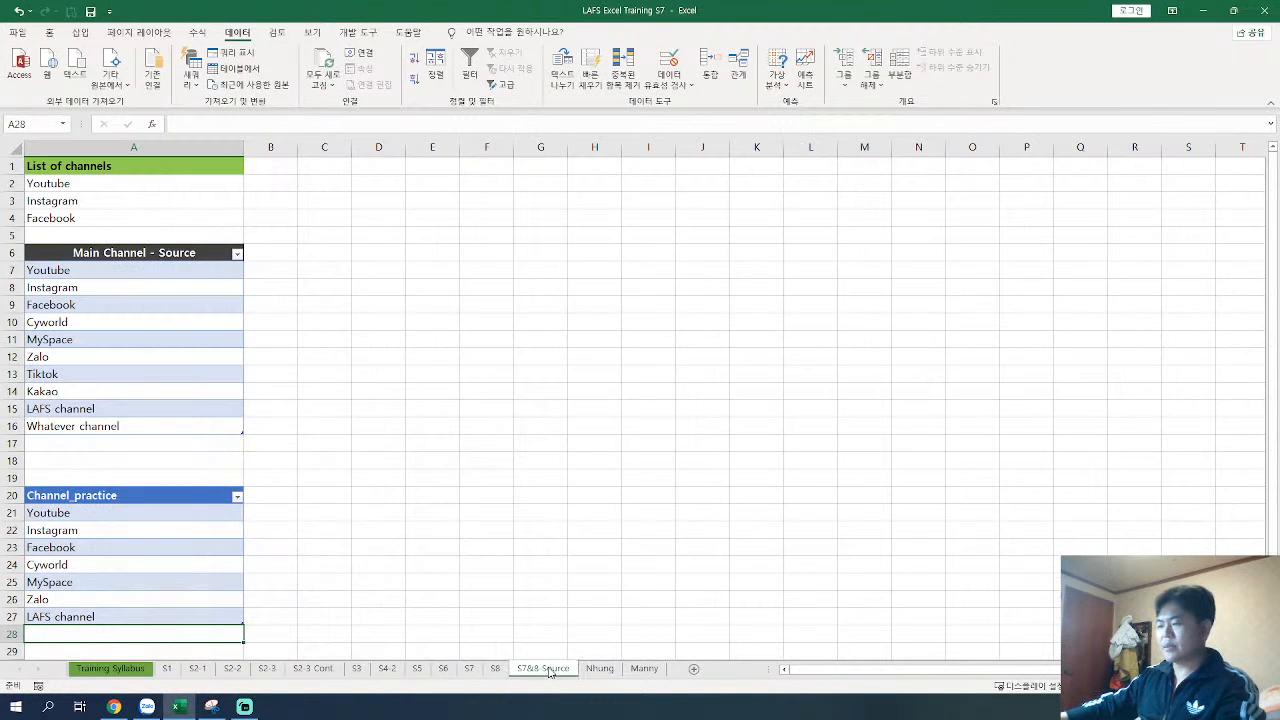
{"action": "left_click", "coordinate": [496, 670]}
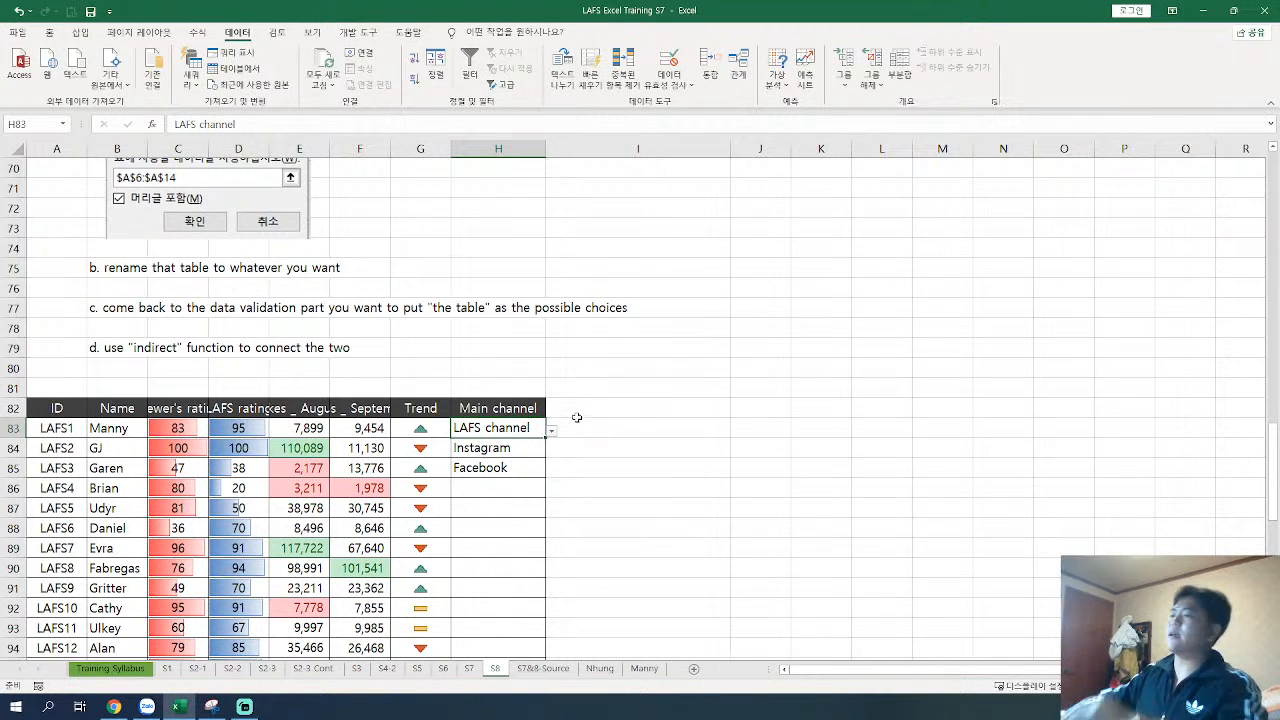
{"action": "scroll", "coordinate": [476, 516], "scroll_direction": "up", "scroll_amount": 5}
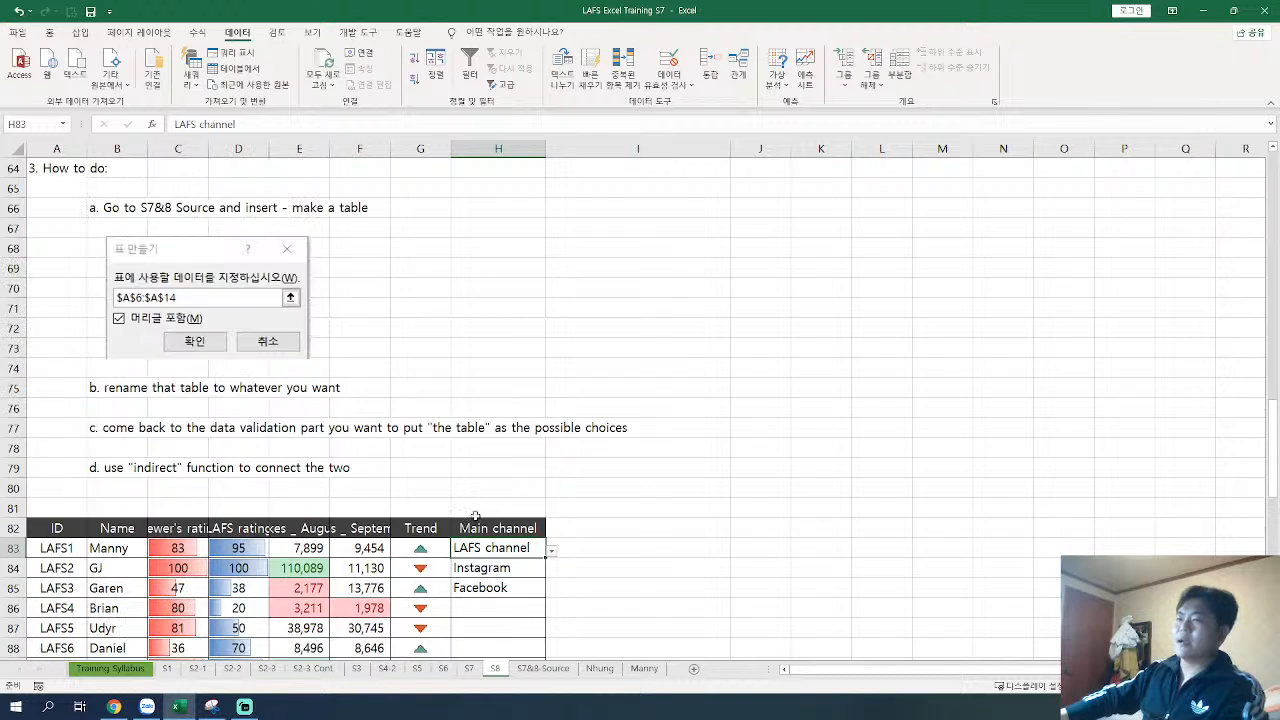
{"action": "scroll", "coordinate": [476, 516], "scroll_direction": "up", "scroll_amount": 2}
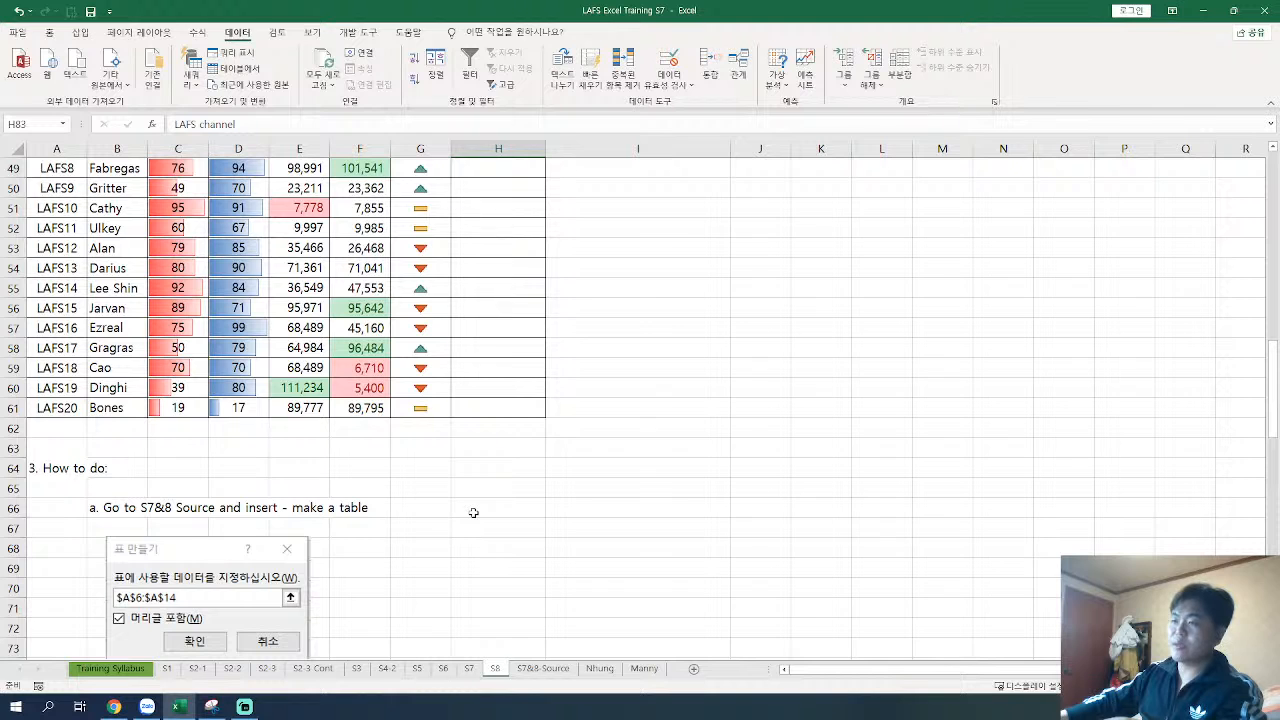
{"action": "scroll", "coordinate": [473, 512], "scroll_direction": "down", "scroll_amount": 4}
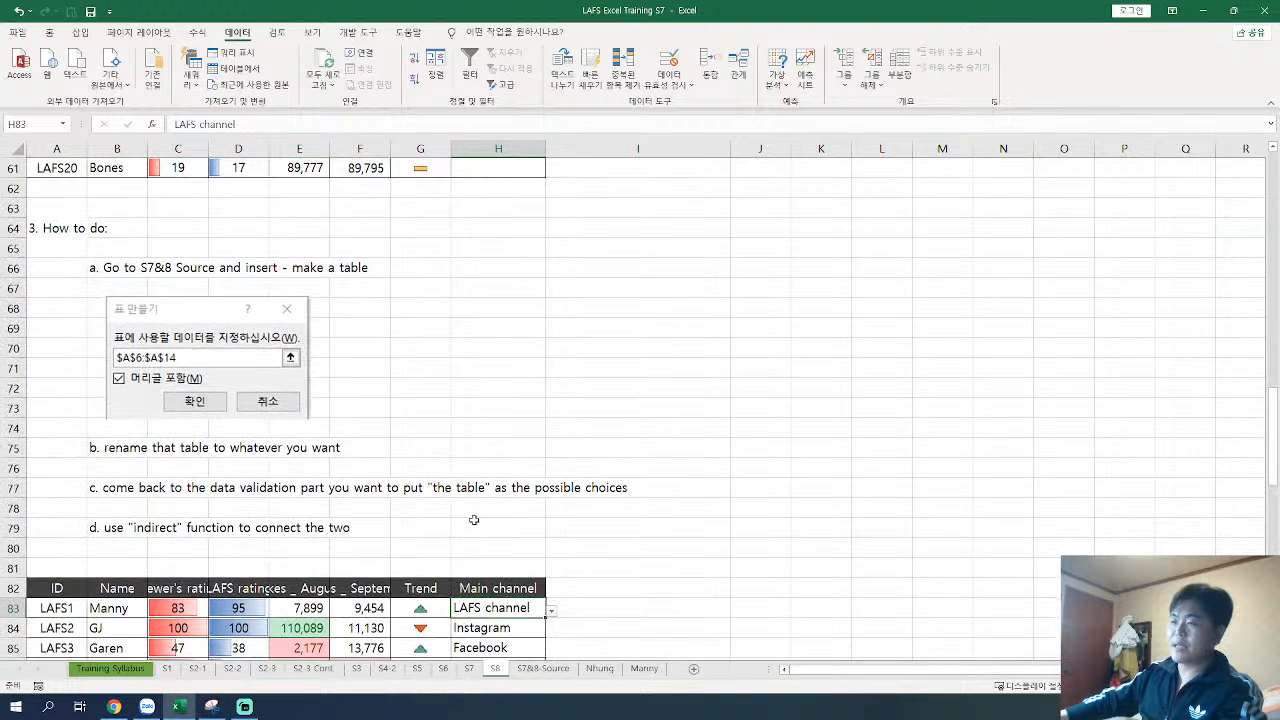